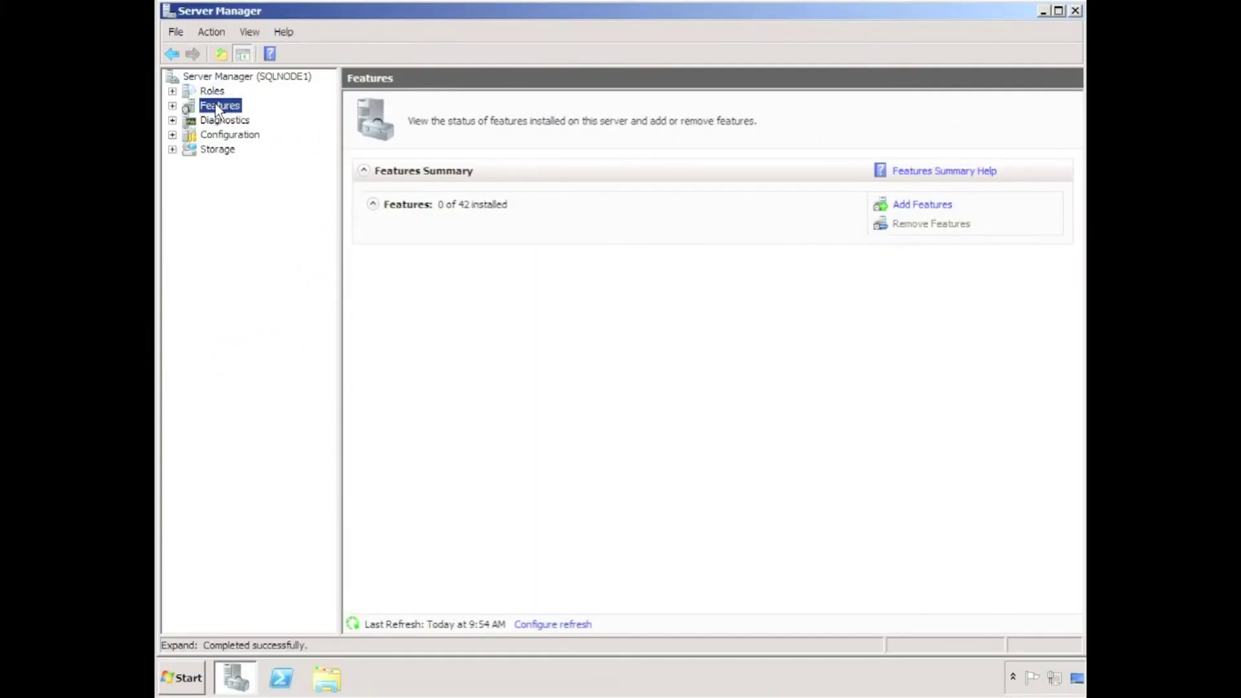
# - Install the Failover Clustering feature on SQLNODE1 through the Add Features Wizard
pyautogui.click(915, 204)
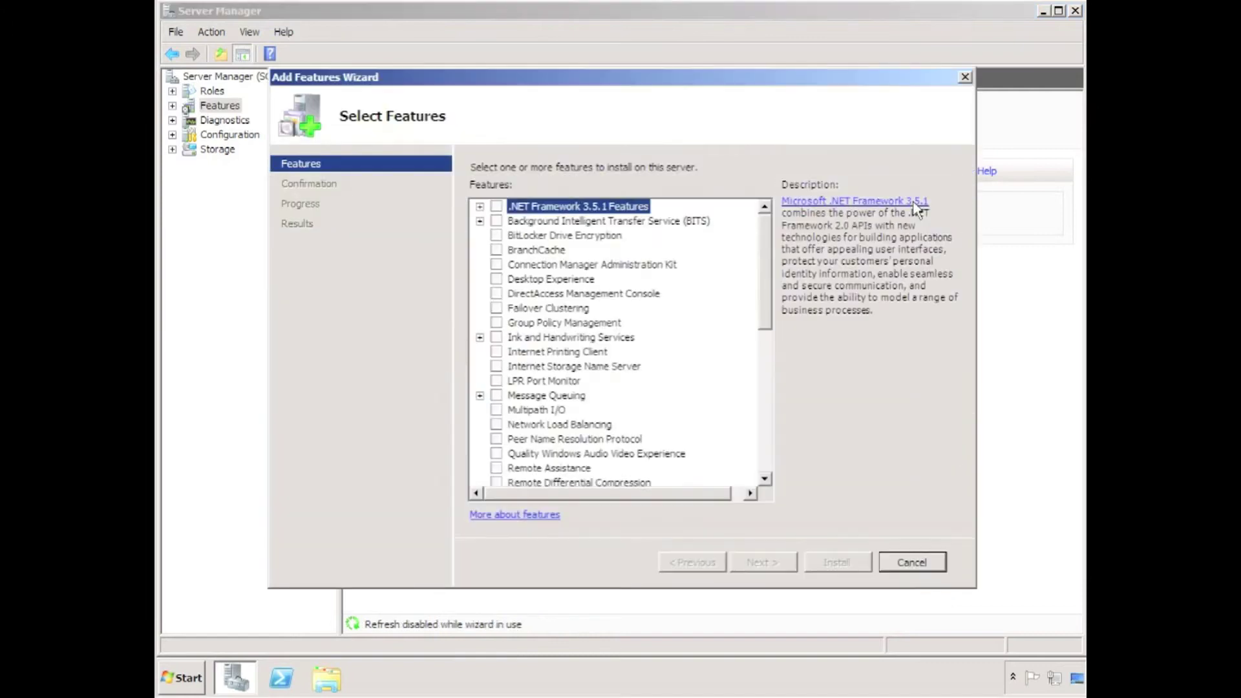
pyautogui.click(497, 309)
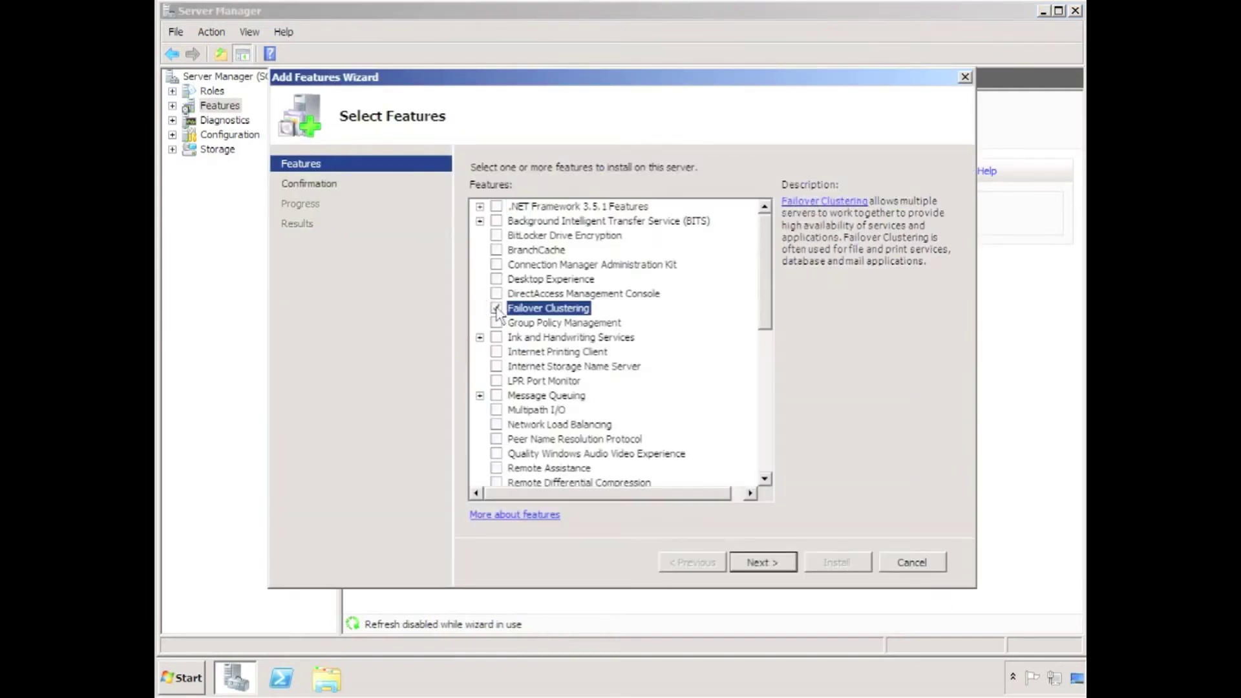
pyautogui.click(763, 562)
pyautogui.click(846, 564)
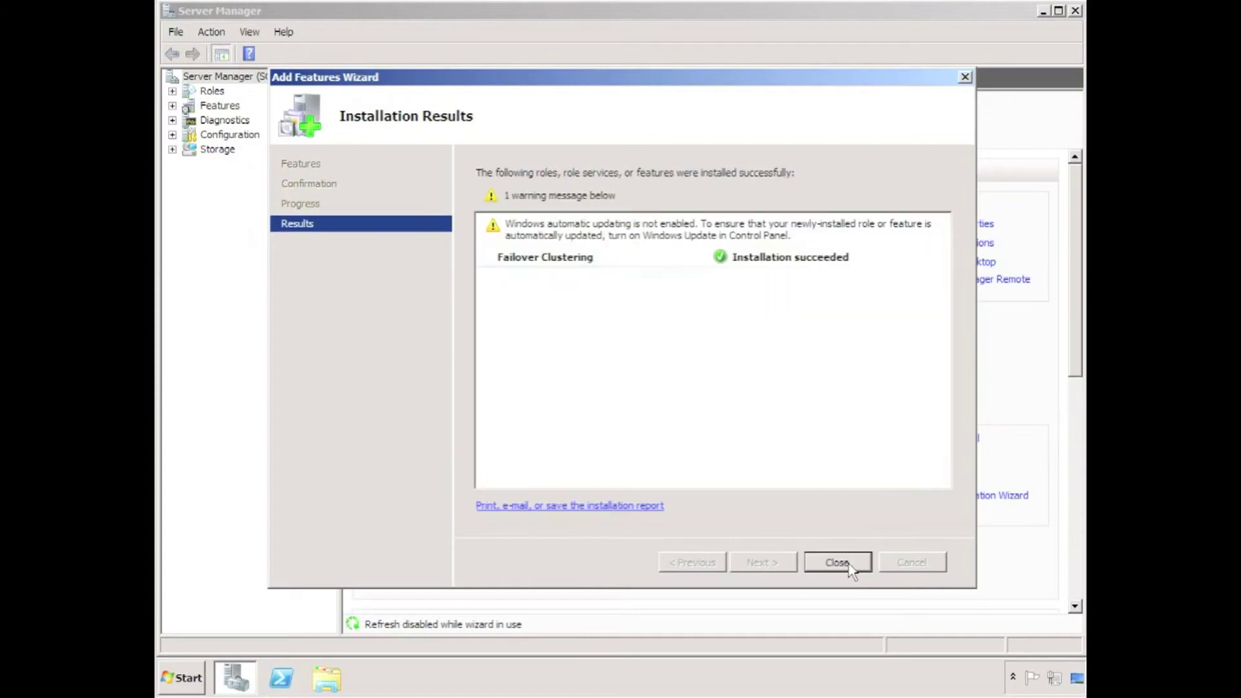
pyautogui.click(838, 562)
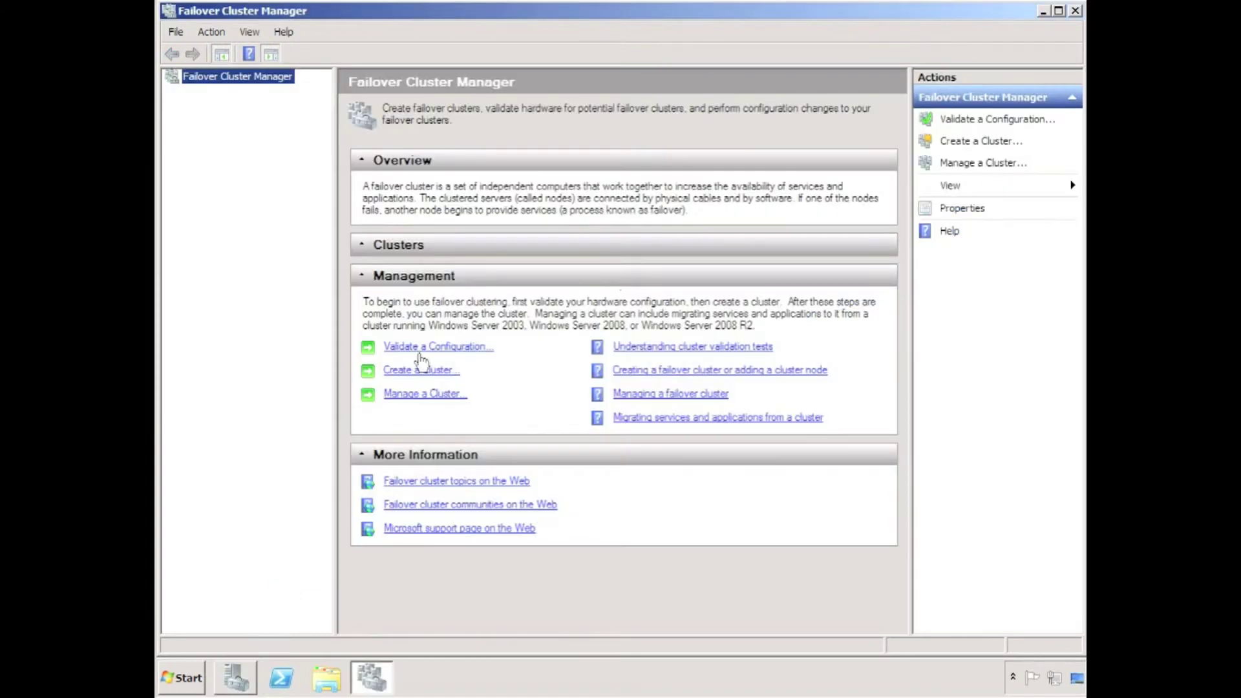
# - Start a new cluster with servers sqlnode1 and sqlnode2 and choose to run validation tests
pyautogui.click(417, 370)
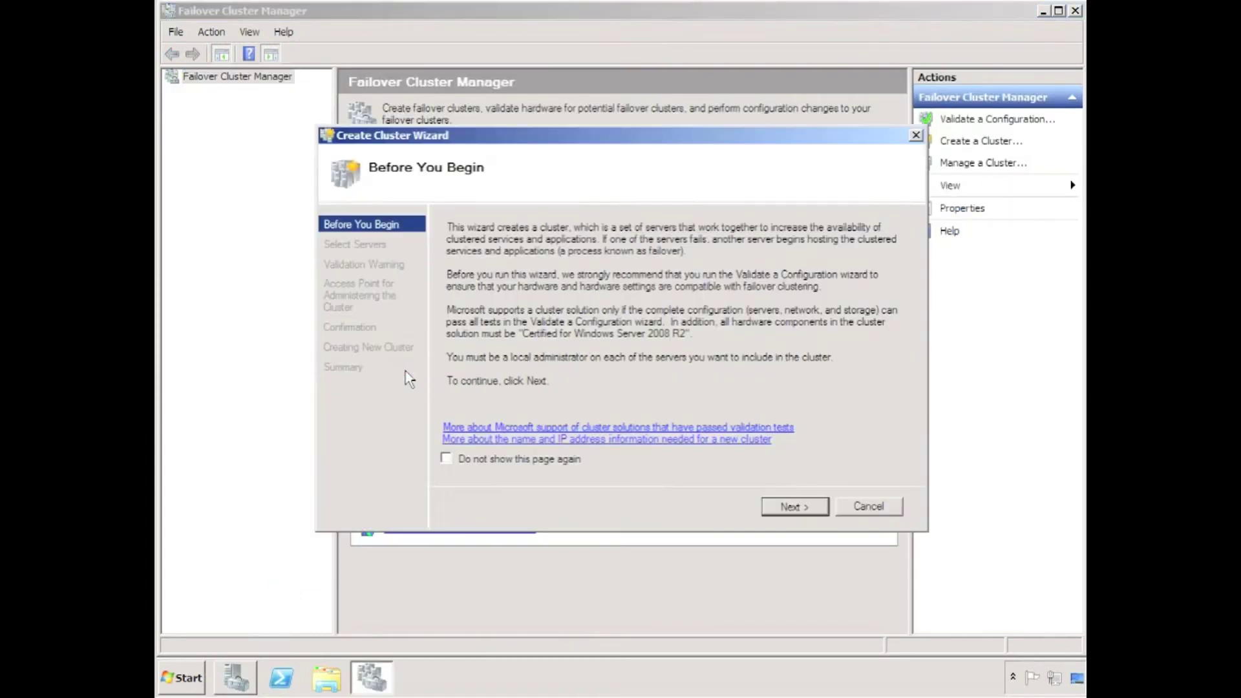
pyautogui.click(802, 507)
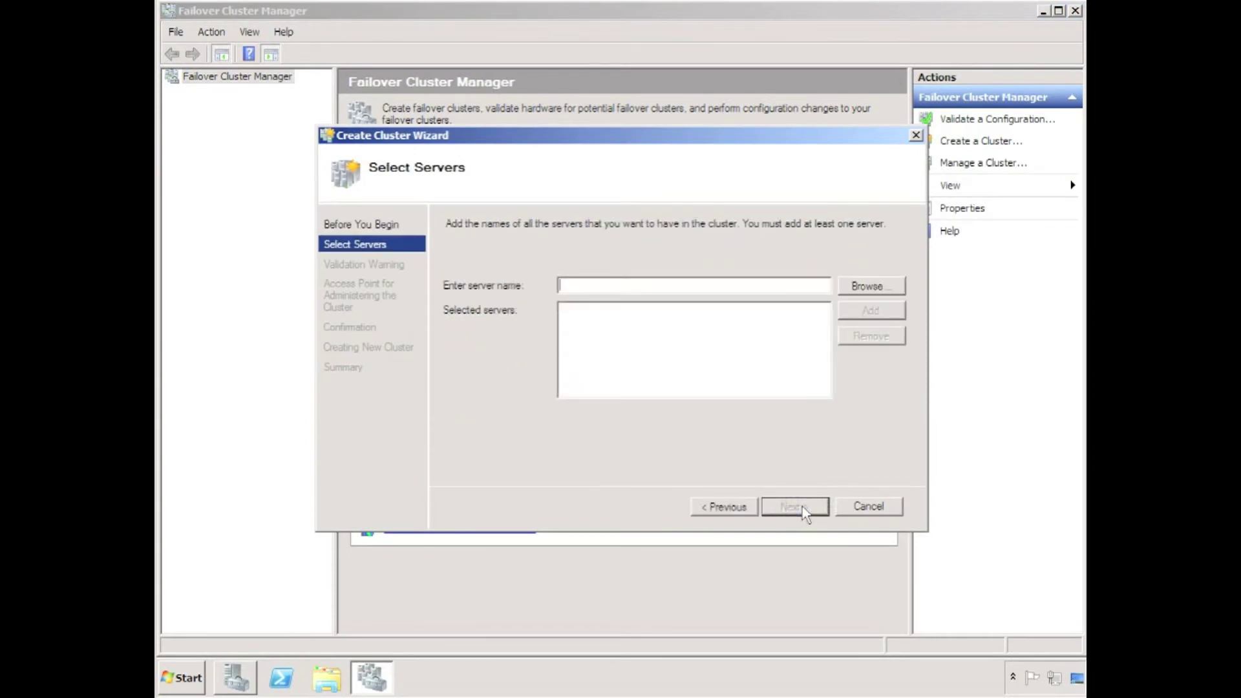
pyautogui.write('sqlnode1')
pyautogui.click(873, 311)
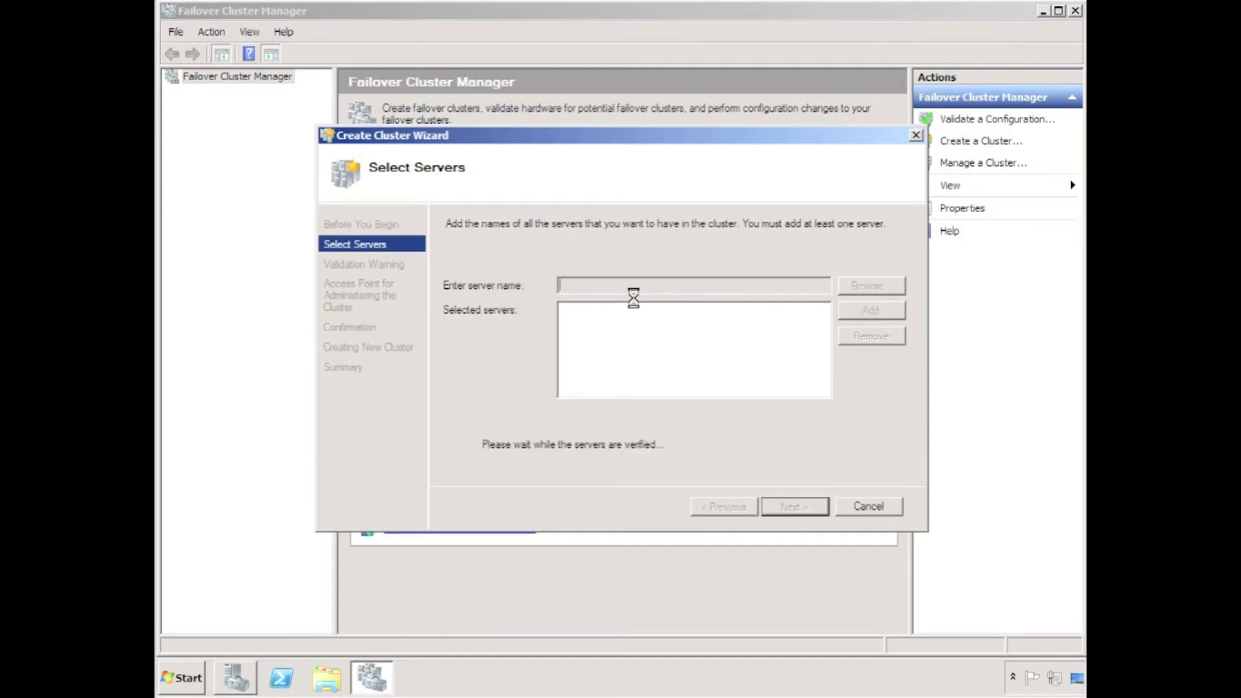
pyautogui.write('sqlnode2')
pyautogui.click(863, 312)
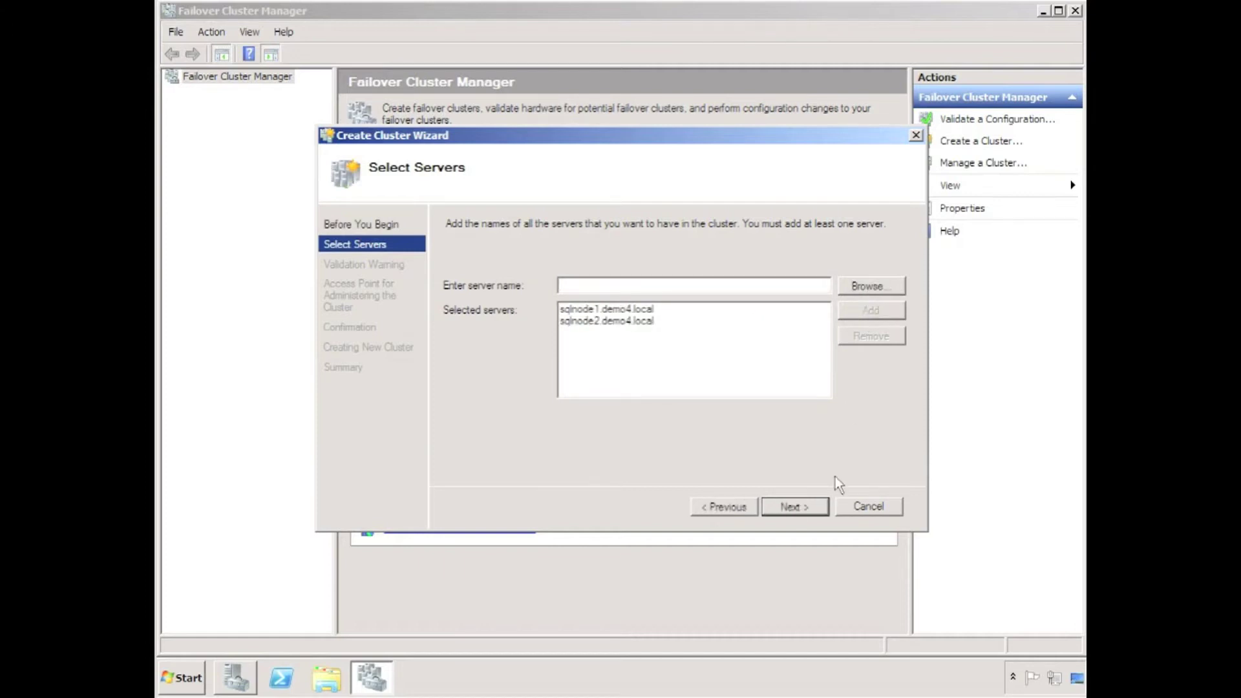
pyautogui.click(799, 507)
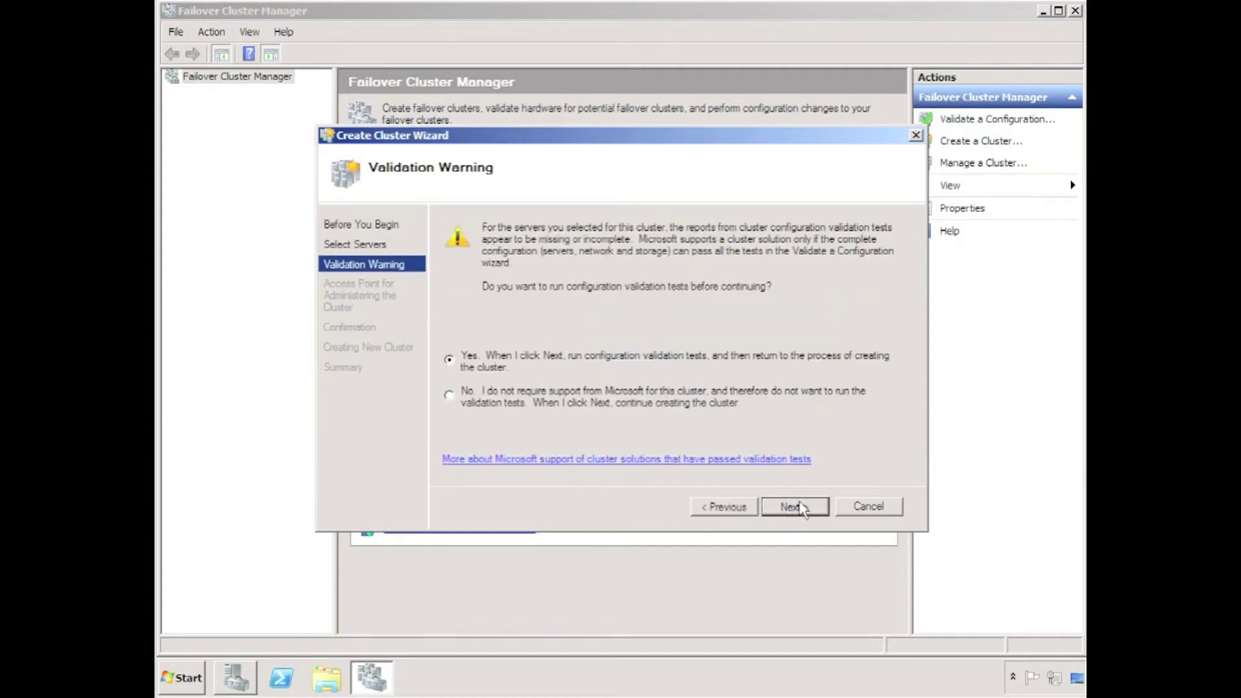
pyautogui.click(800, 507)
# - Run all validation tests on both nodes and finish the validation summary
pyautogui.click(802, 511)
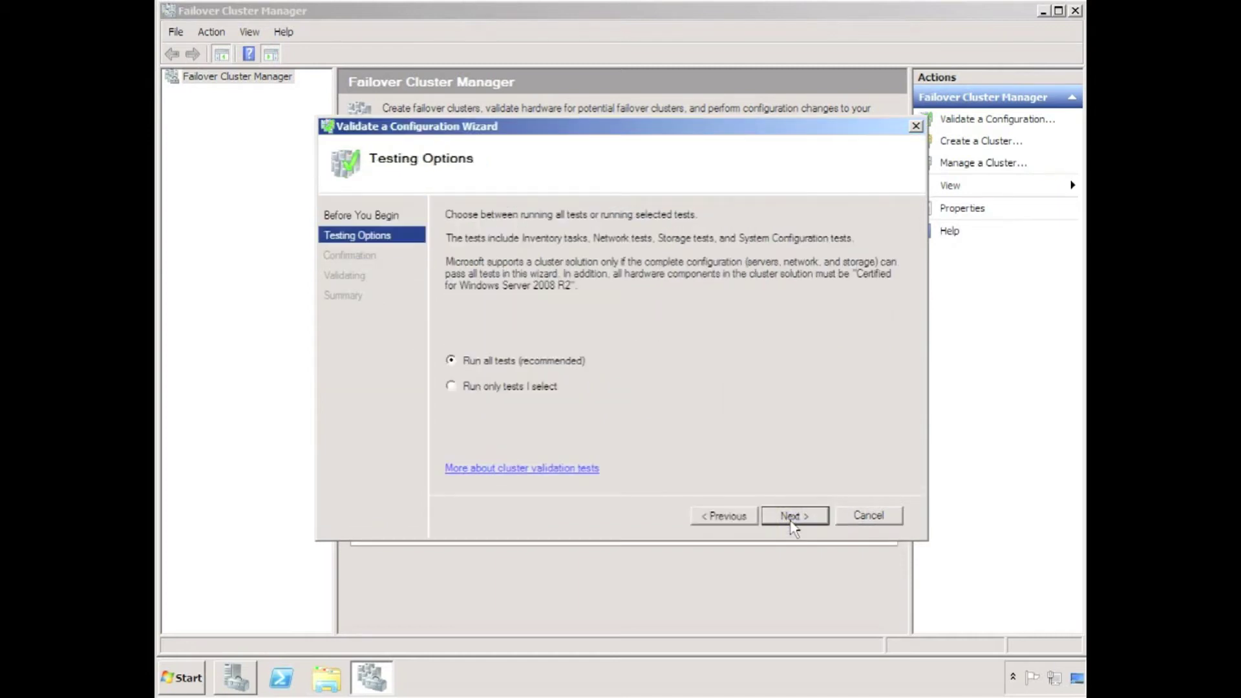
pyautogui.click(792, 523)
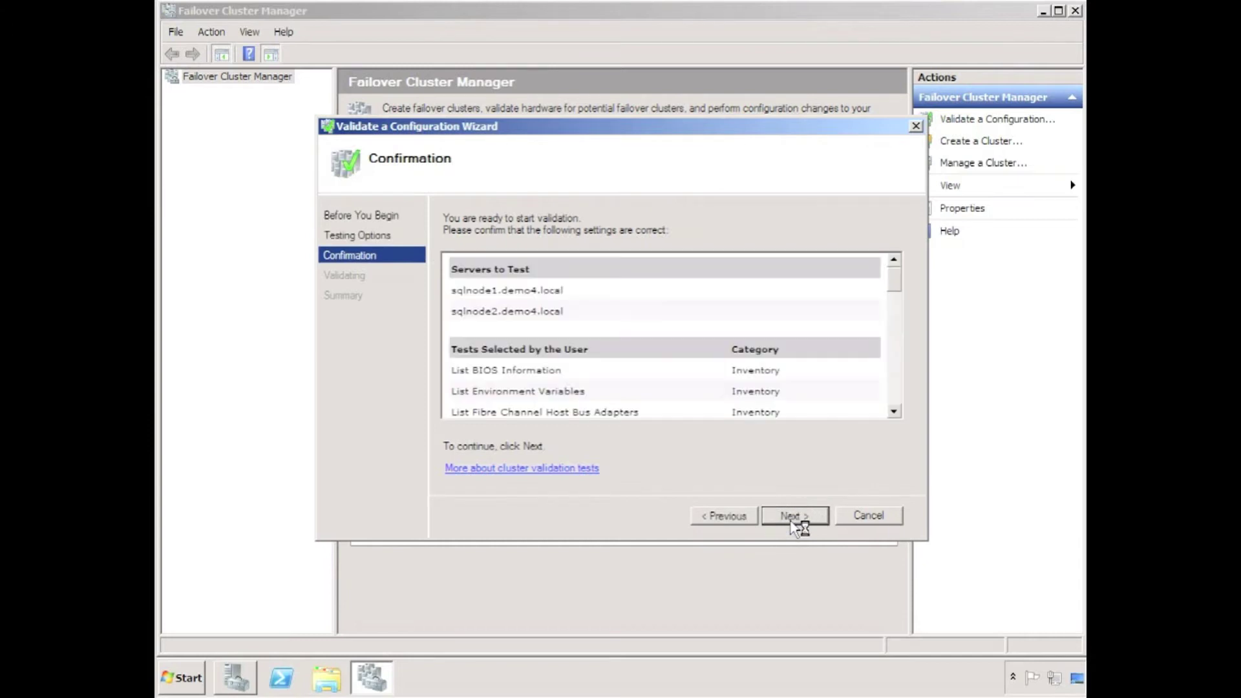
pyautogui.click(792, 521)
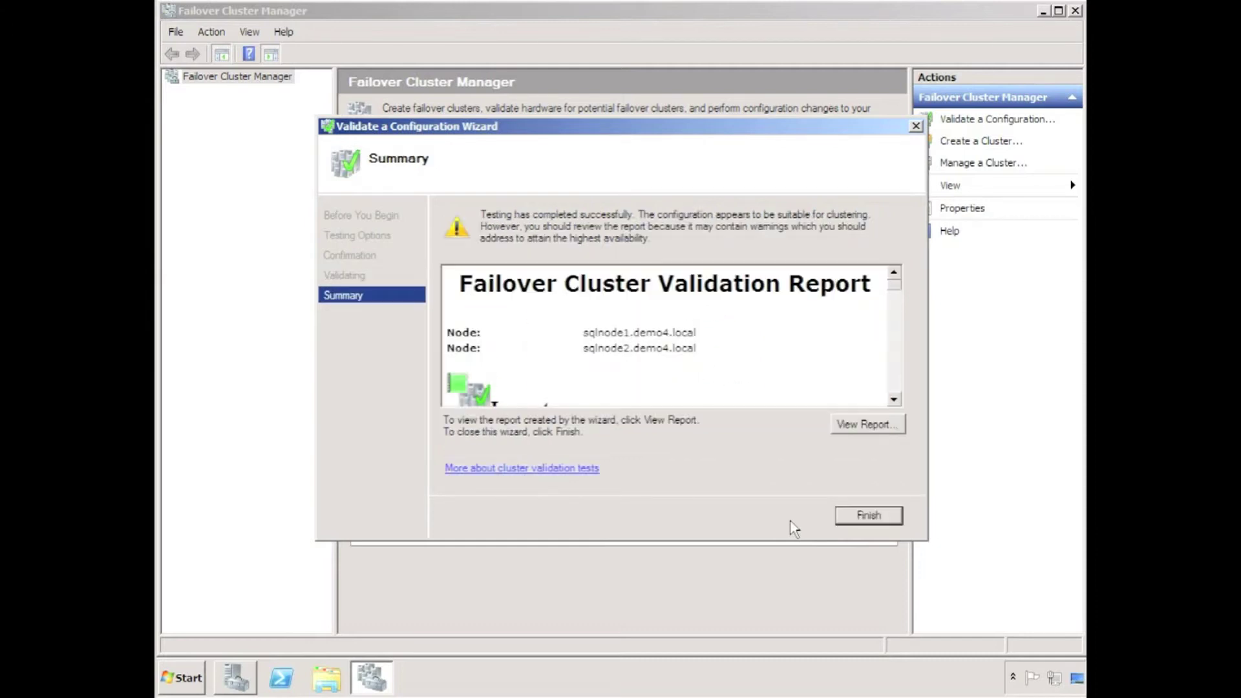
pyautogui.click(869, 515)
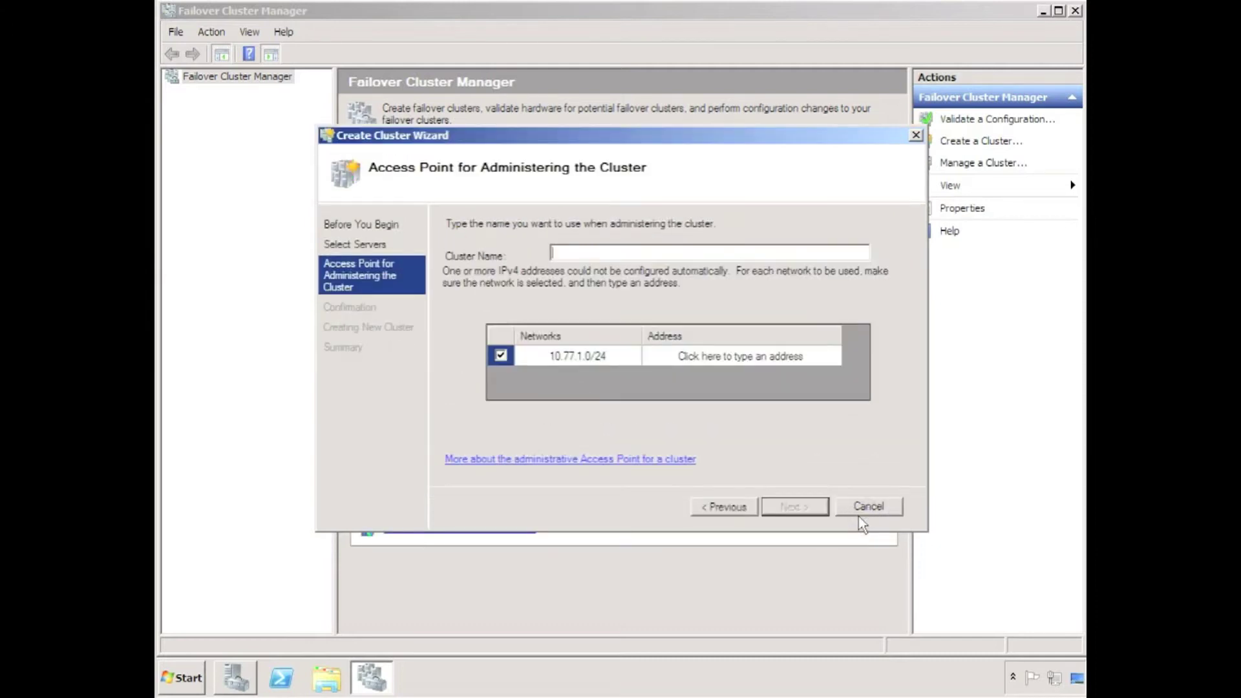
# - Create cluster sqlcluster1 with IP address 10.77.1.221
pyautogui.write('sqlcluster1')
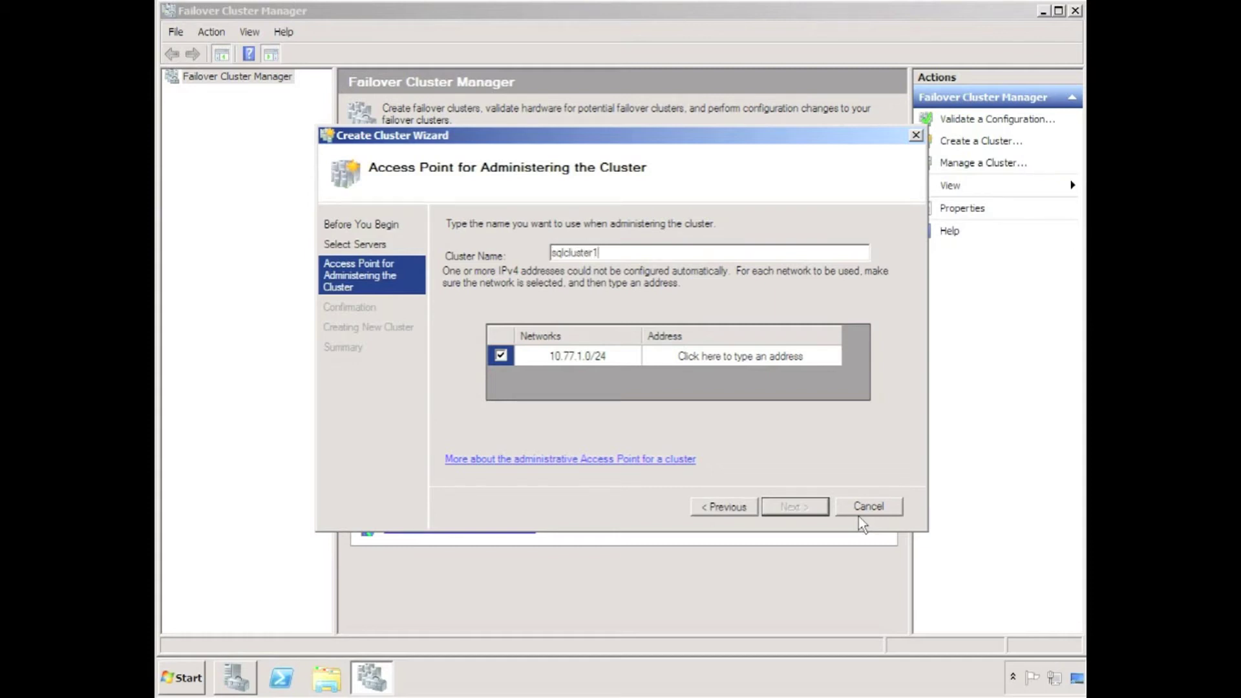
pyautogui.click(698, 356)
pyautogui.write('221')
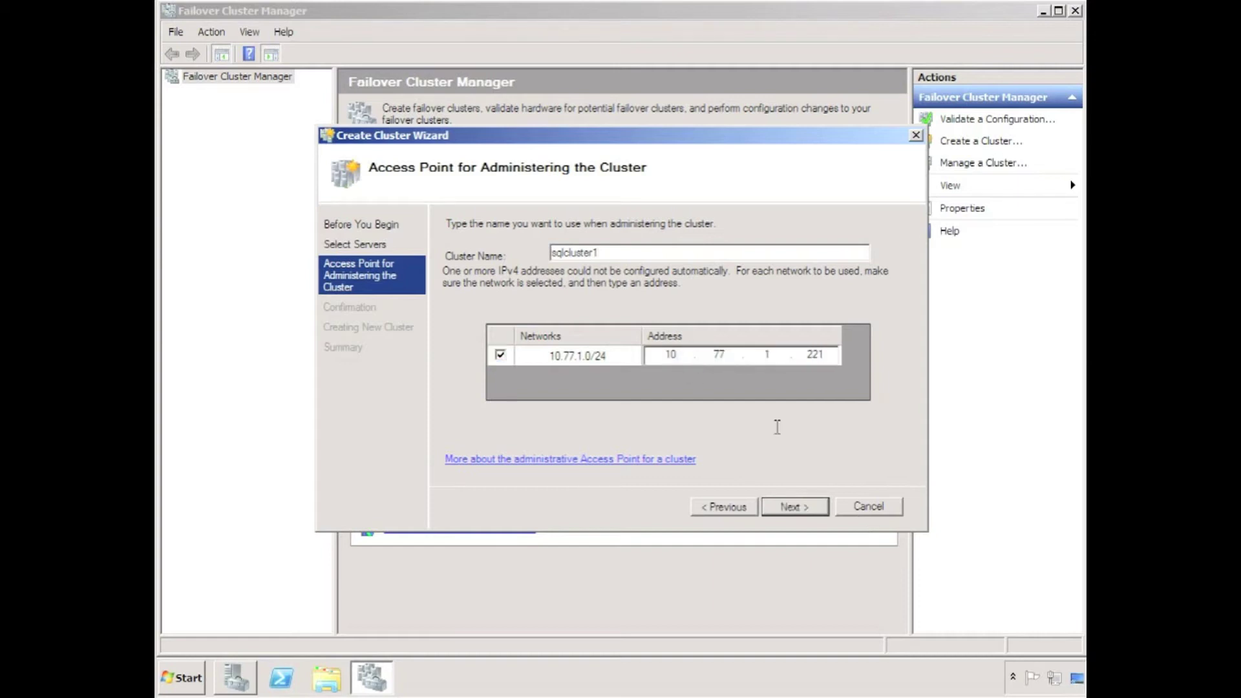
pyautogui.click(797, 506)
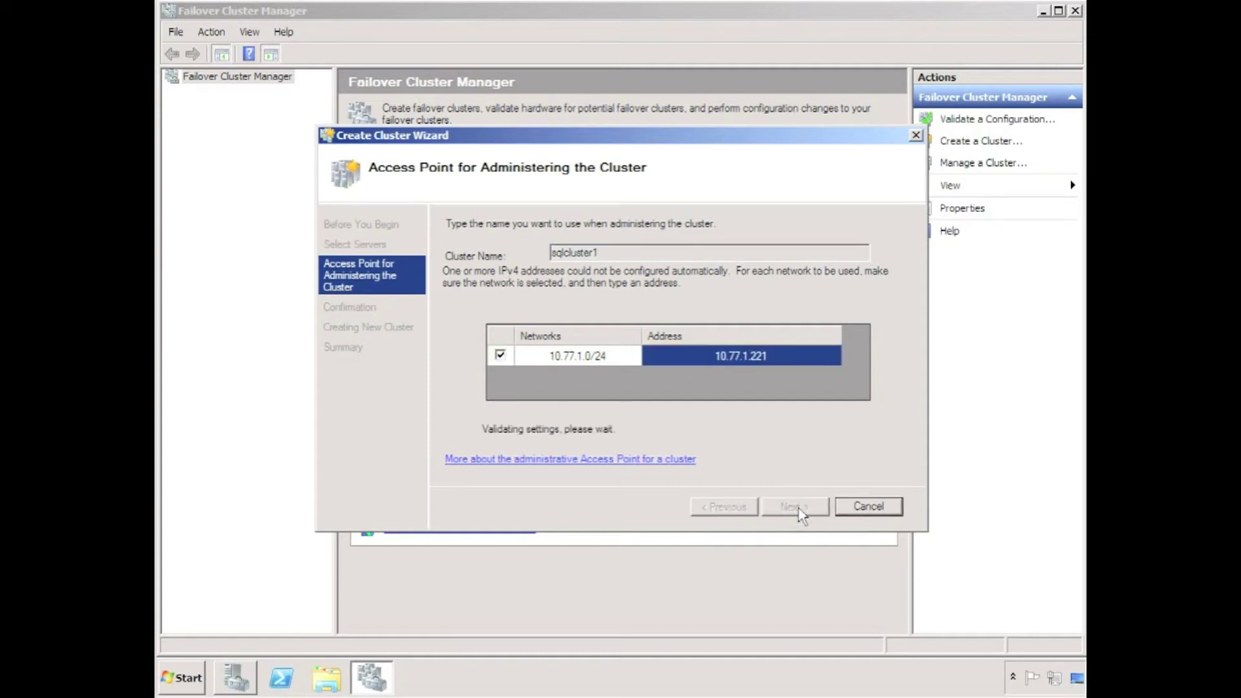
pyautogui.click(798, 508)
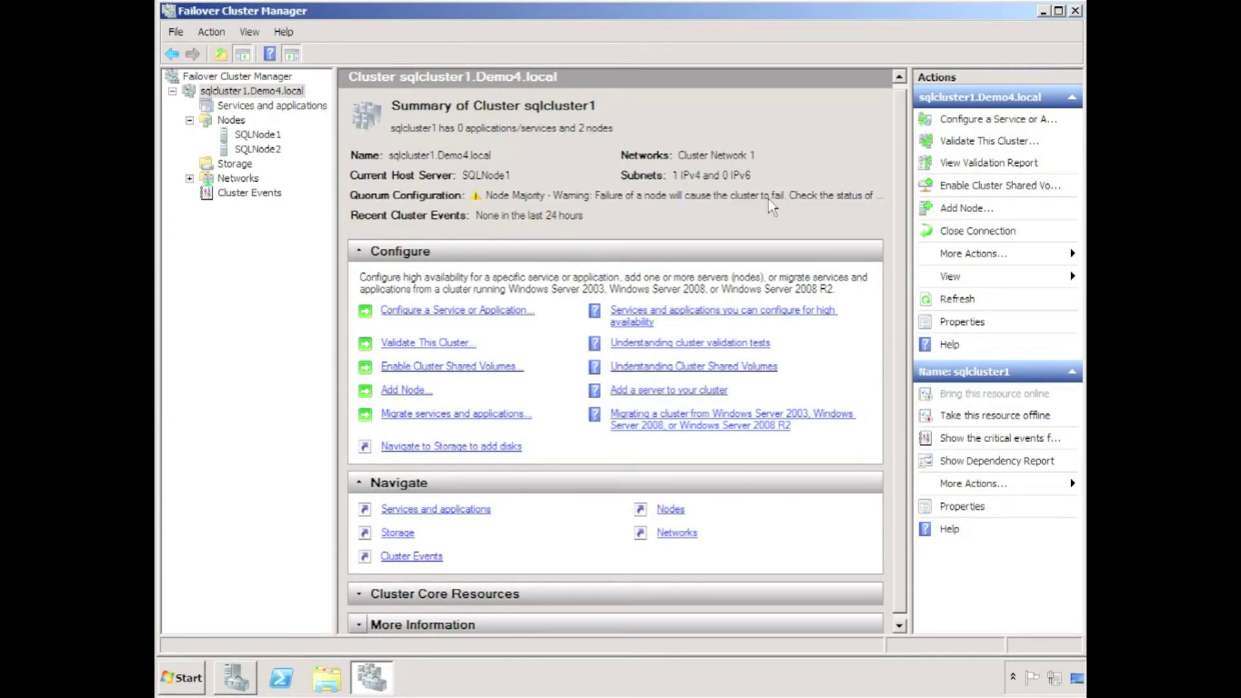
# - Choose Node and File Share Majority as the quorum mode for sqlcluster1
pyautogui.click(977, 253)
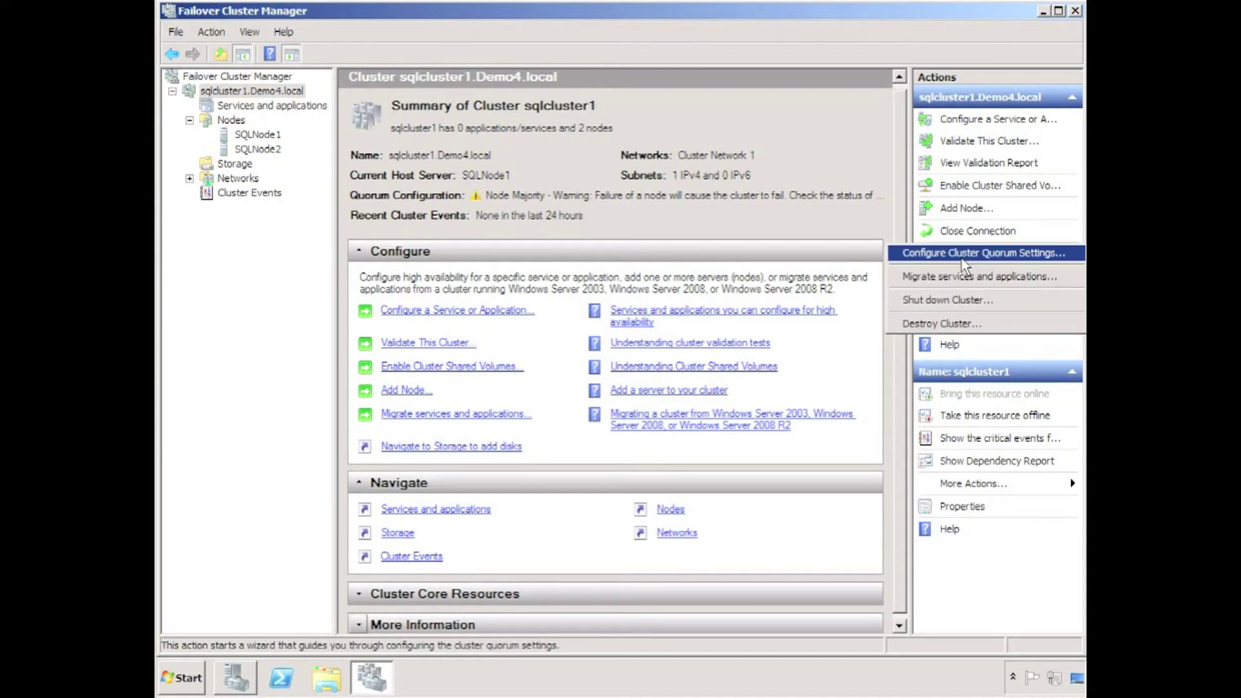
pyautogui.click(962, 255)
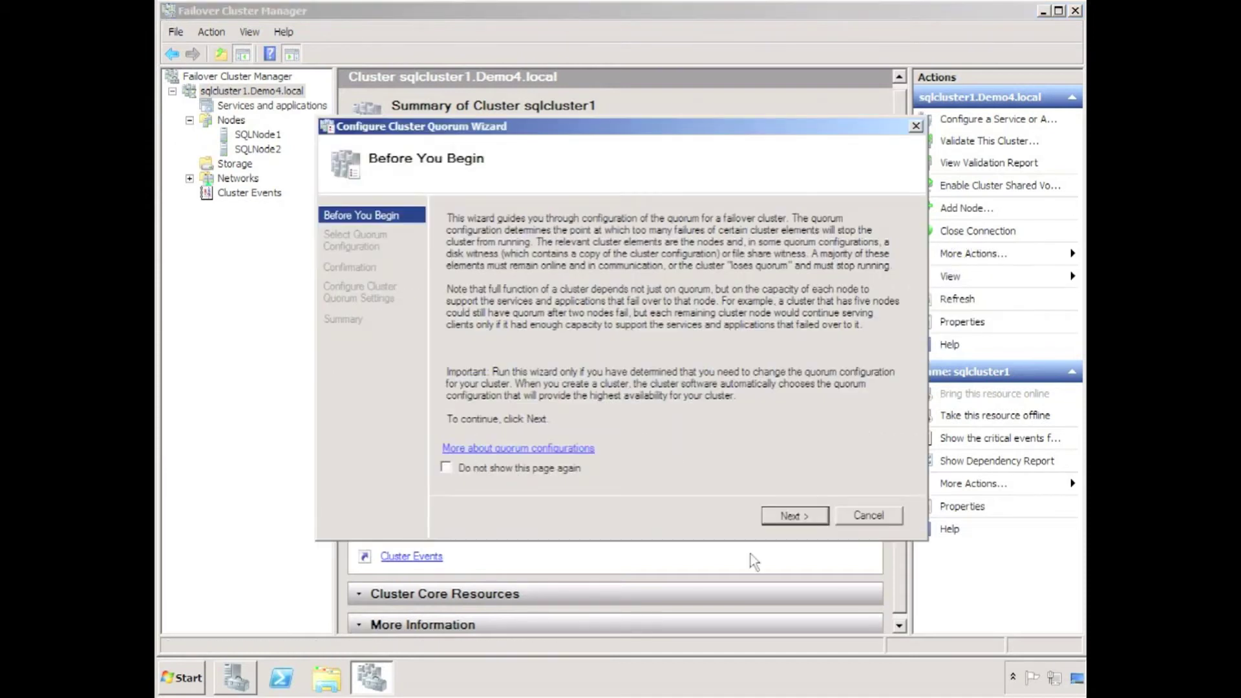
pyautogui.click(790, 515)
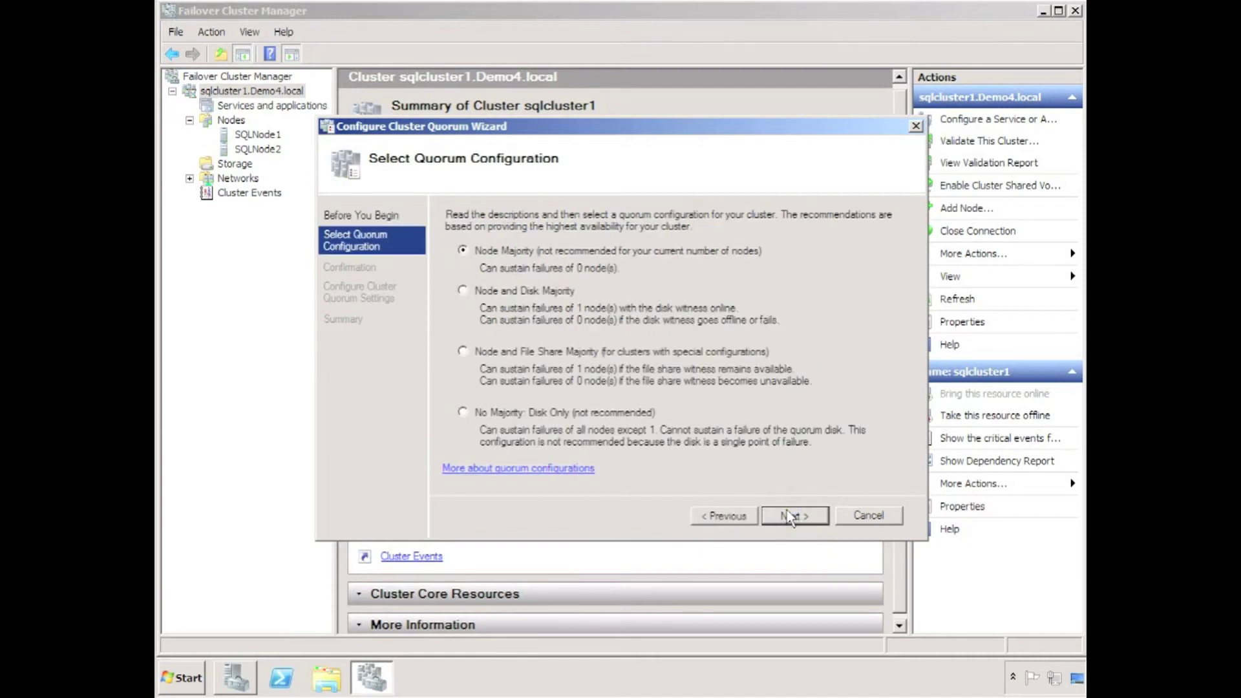
pyautogui.click(463, 351)
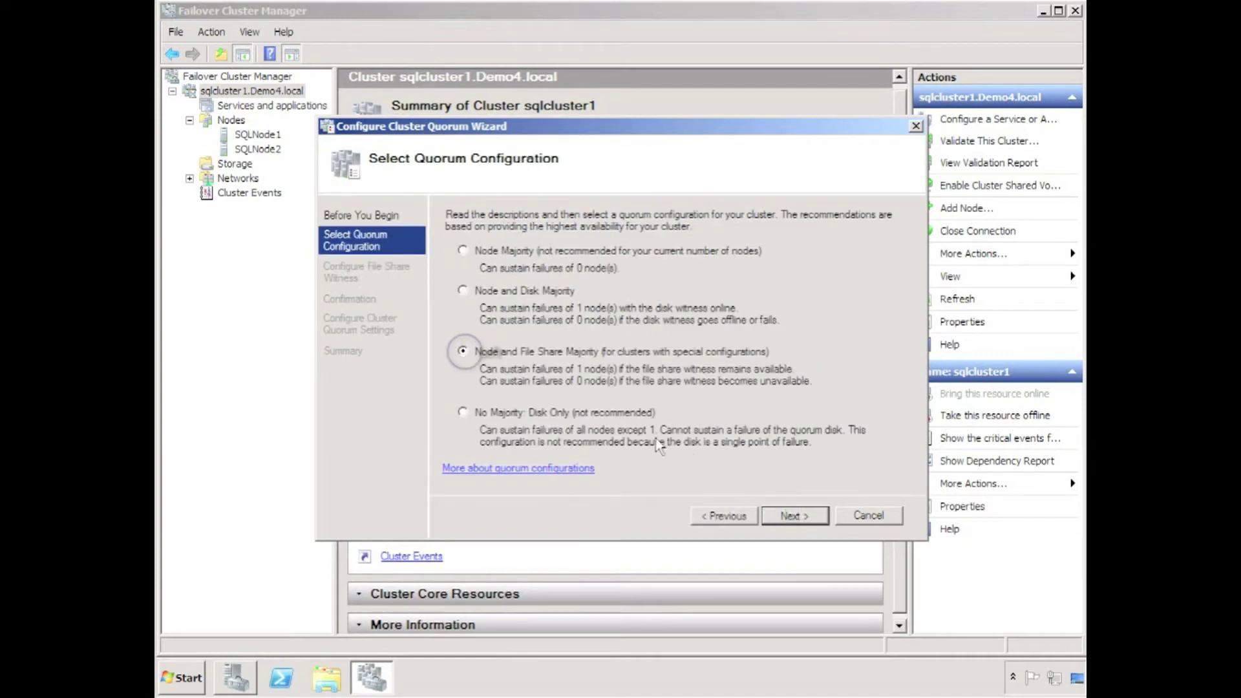
pyautogui.click(787, 516)
# - Set the file share witness to \\10.77.1.200\quorumshare and apply the quorum configuration
pyautogui.click(844, 314)
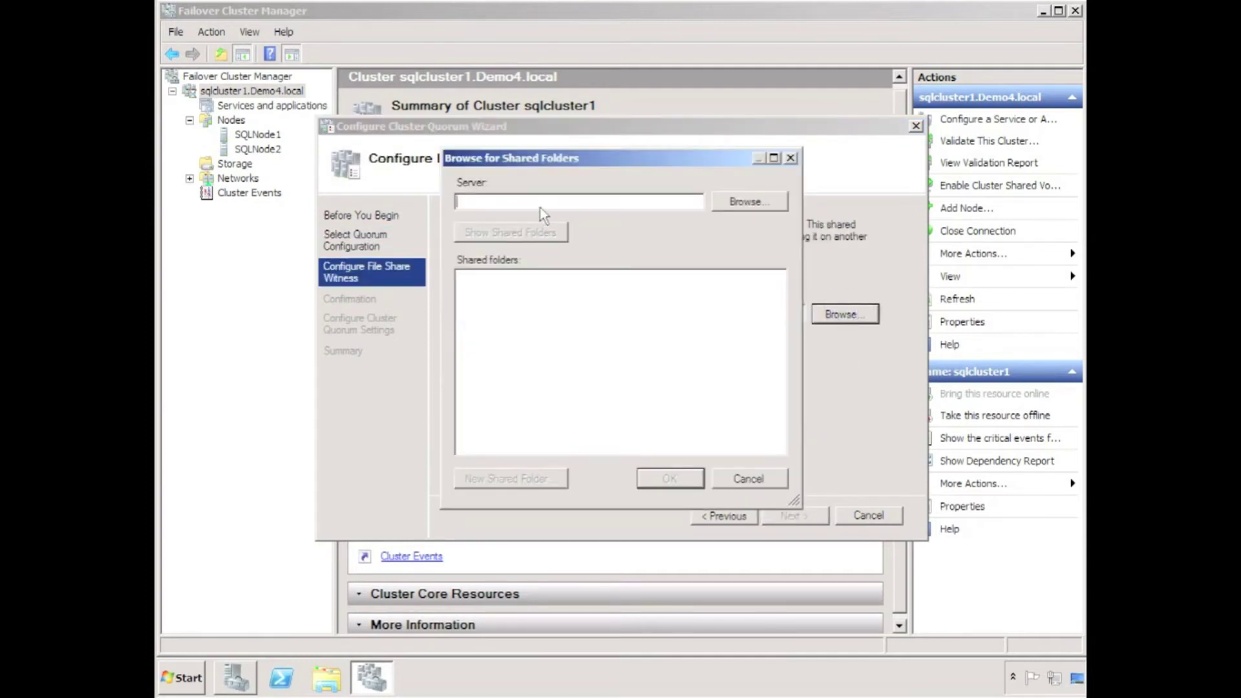
pyautogui.write('10.77.1.200')
pyautogui.click(490, 234)
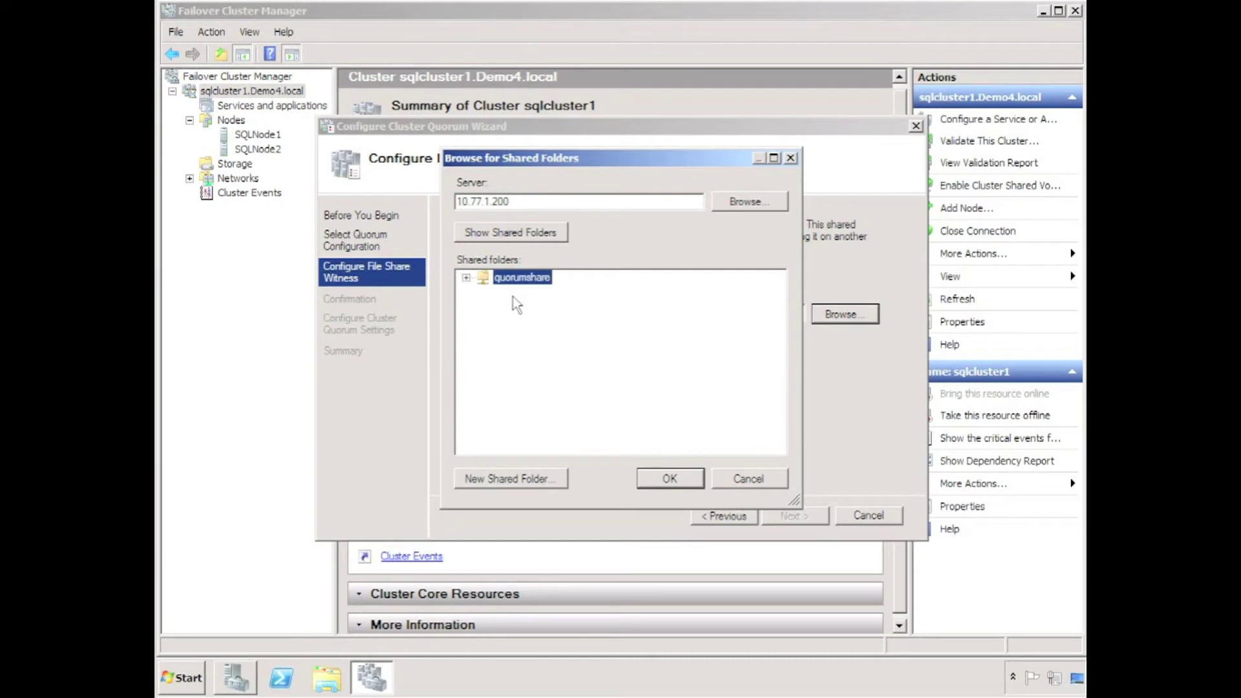
pyautogui.click(466, 277)
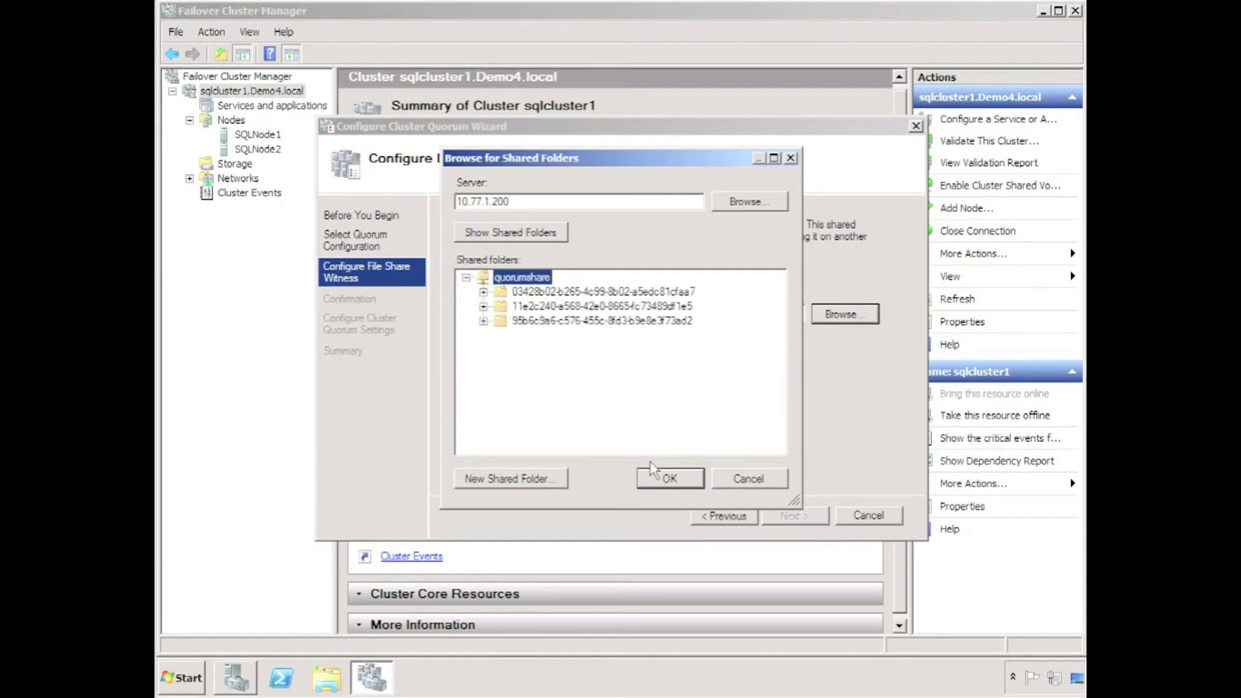
pyautogui.click(660, 476)
pyautogui.click(792, 515)
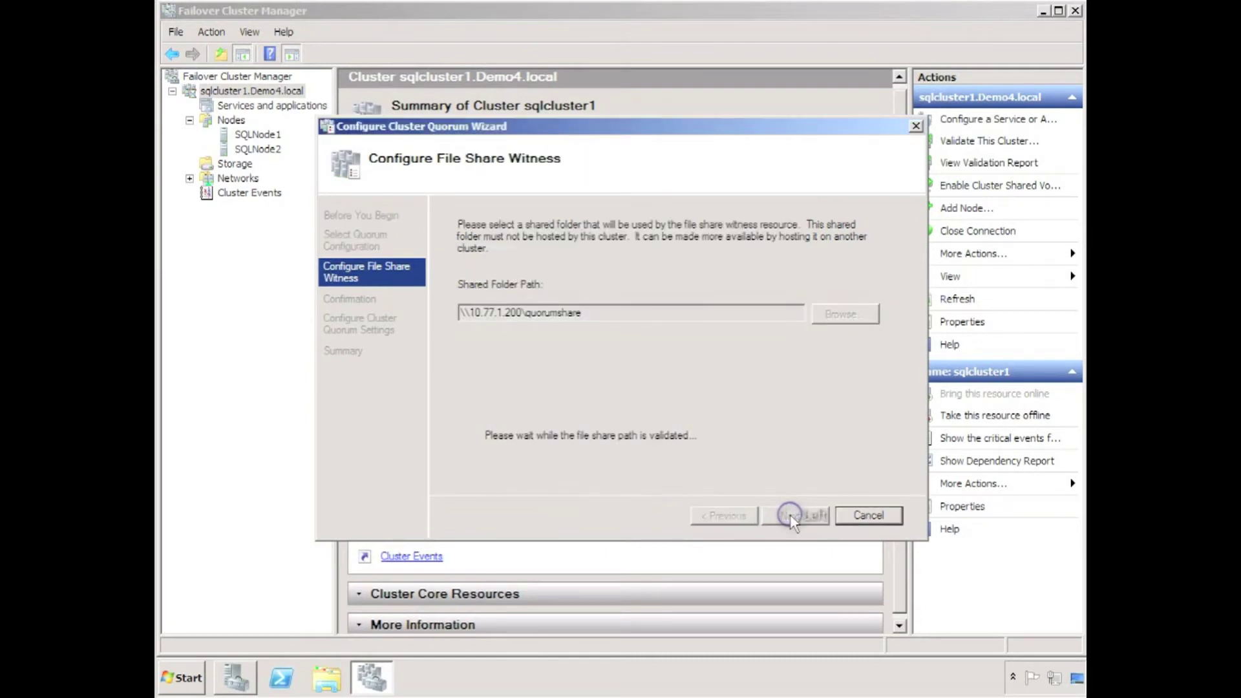
pyautogui.click(790, 515)
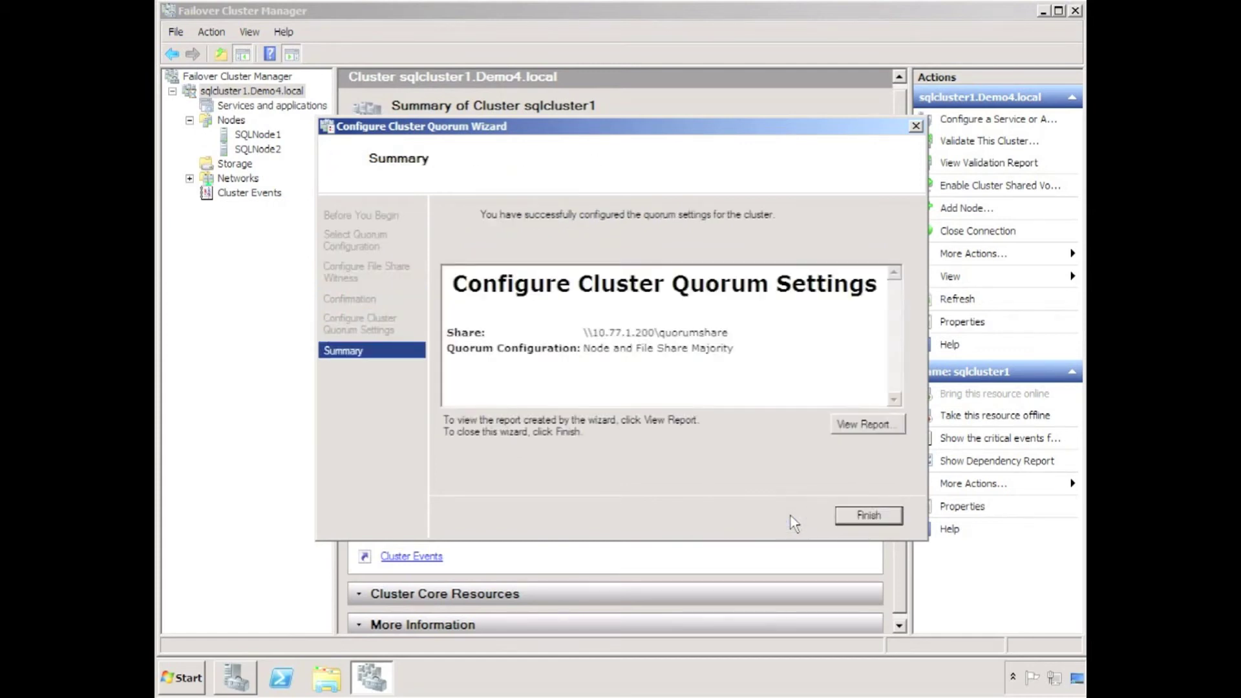
pyautogui.click(855, 516)
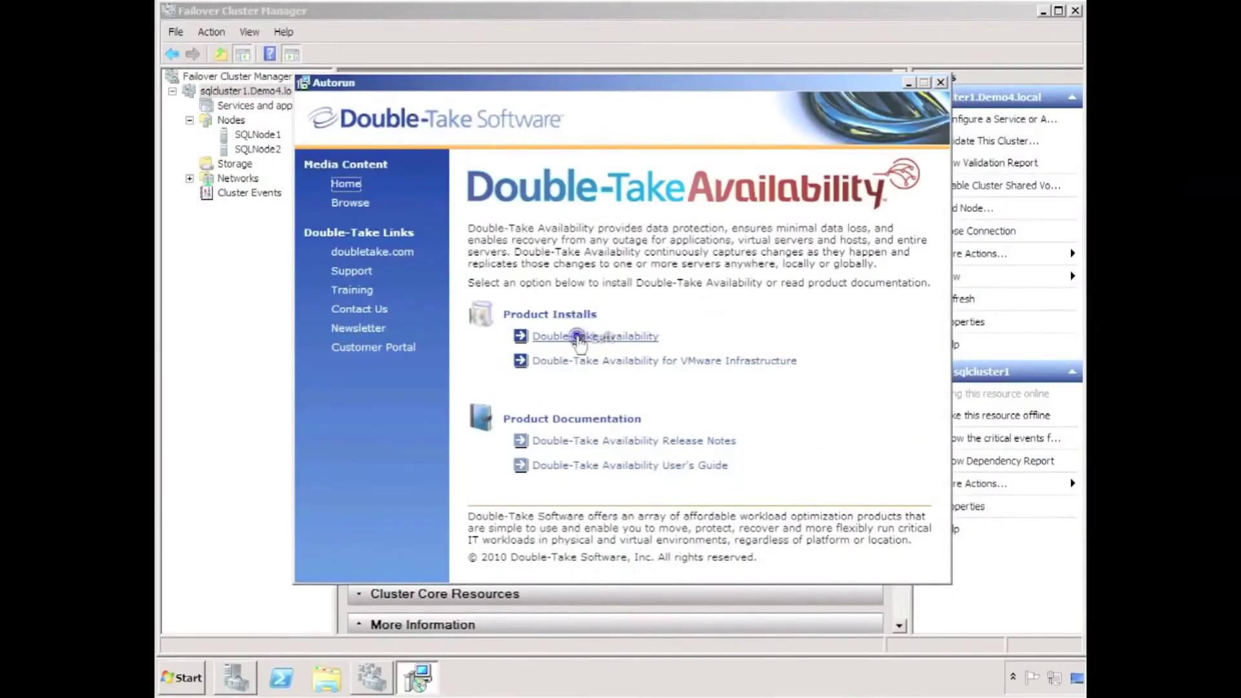
# - Launch Double-Take Availability setup and install its .NET Framework prerequisites
pyautogui.click(575, 336)
pyautogui.click(802, 477)
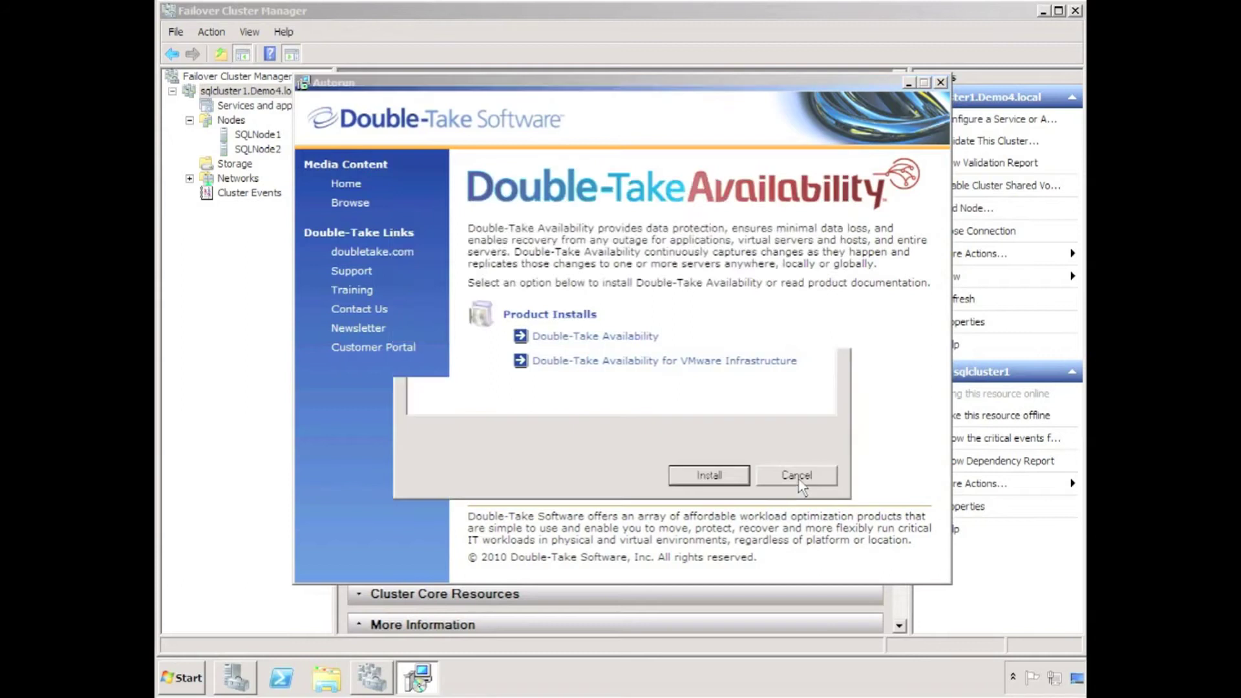
pyautogui.click(729, 475)
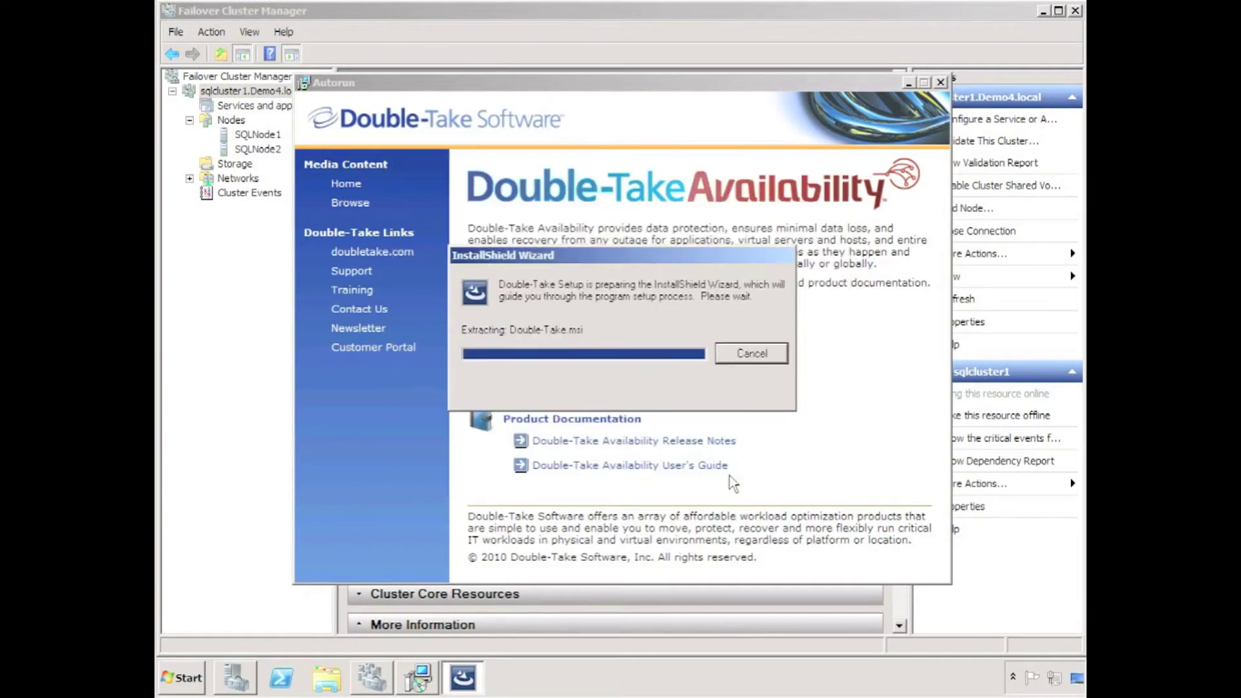
pyautogui.click(592, 425)
# - Install Double-Take with client and server components and defaults, adding the firewall port exception
pyautogui.click(725, 479)
pyautogui.click(549, 409)
pyautogui.click(724, 479)
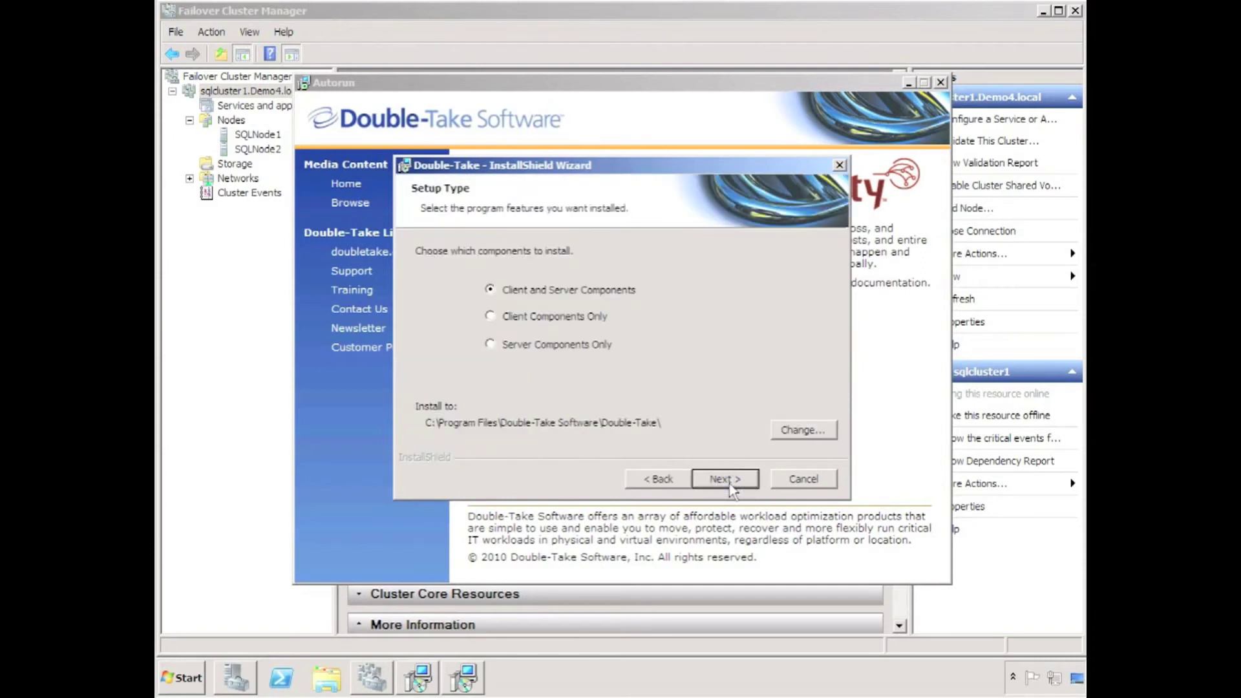
pyautogui.click(725, 480)
pyautogui.click(724, 479)
pyautogui.click(725, 479)
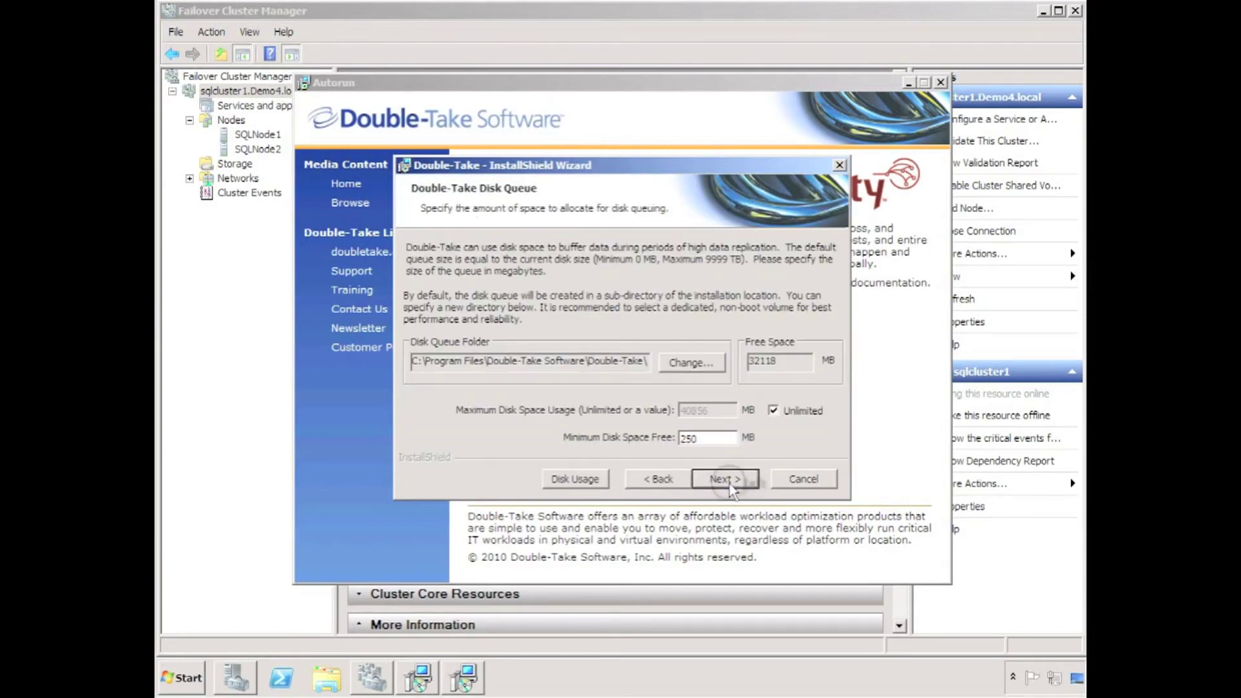
pyautogui.click(725, 479)
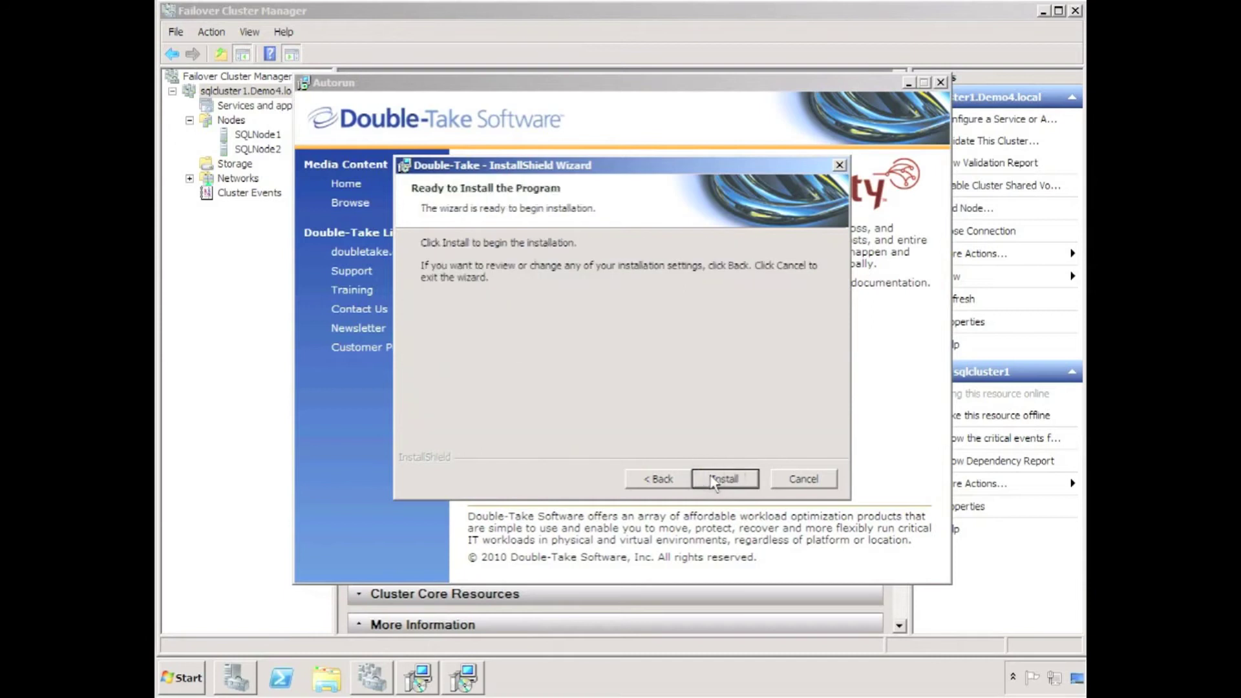
pyautogui.click(725, 479)
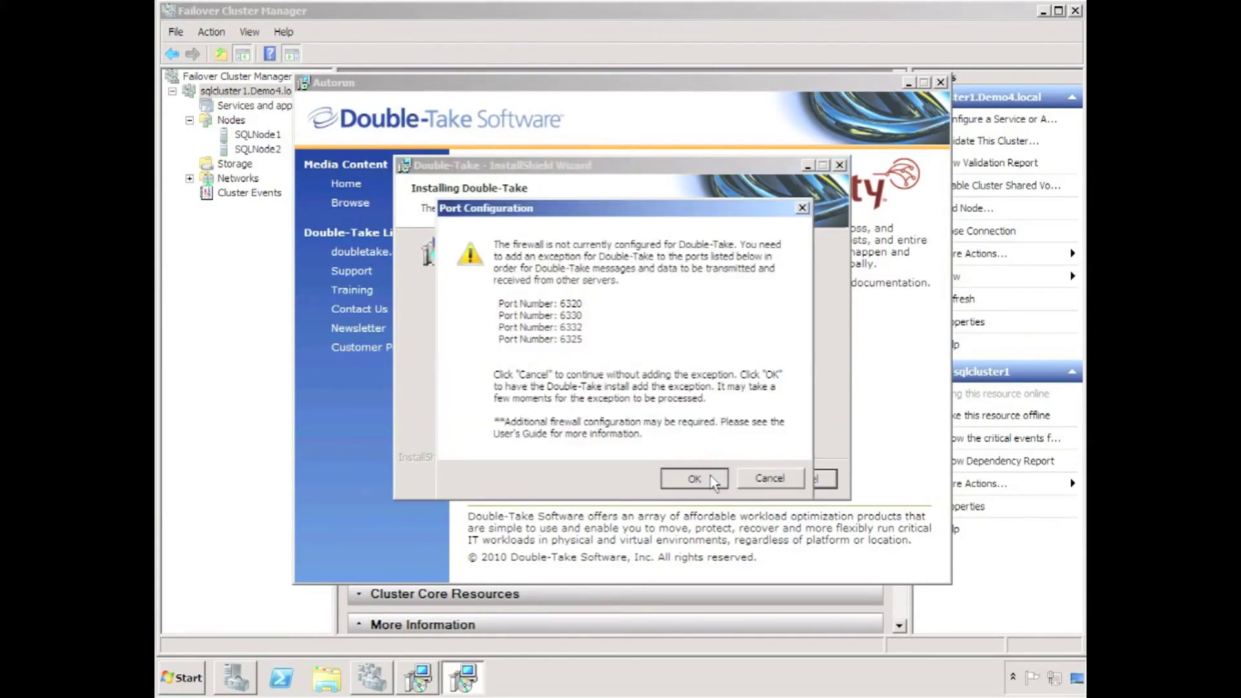
pyautogui.click(694, 479)
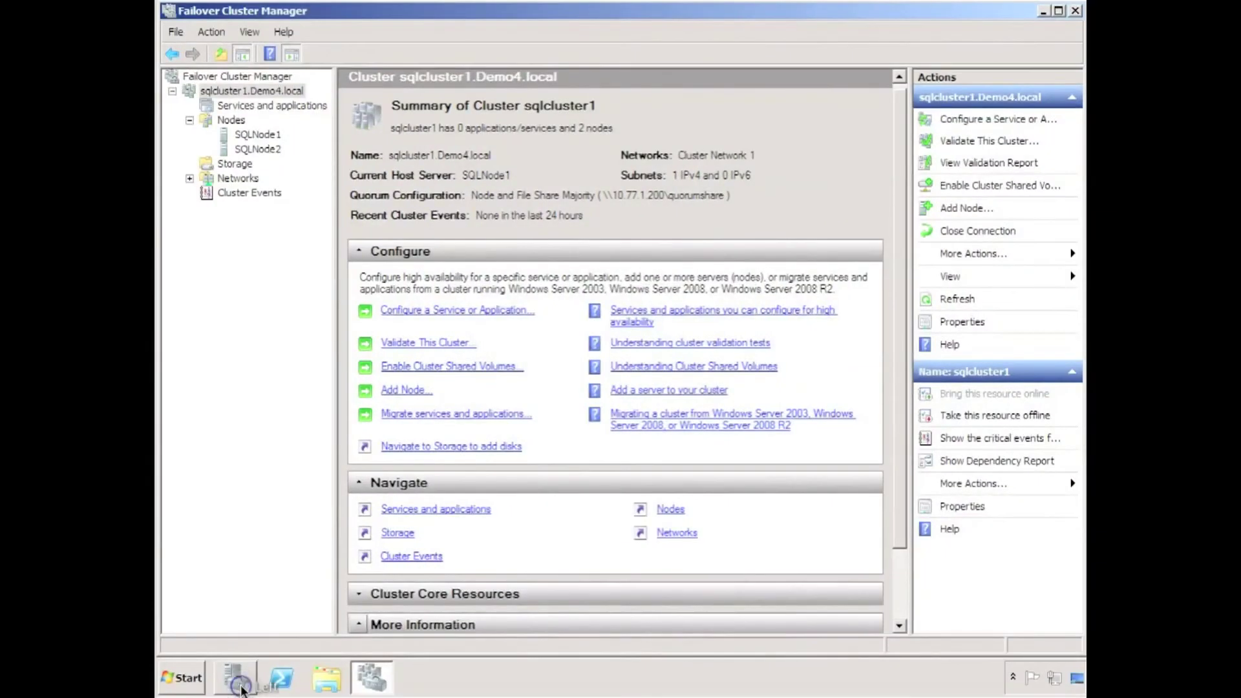
pyautogui.click(241, 686)
# - In Disk Management, bring Disk 1 online and initialize it
pyautogui.click(172, 153)
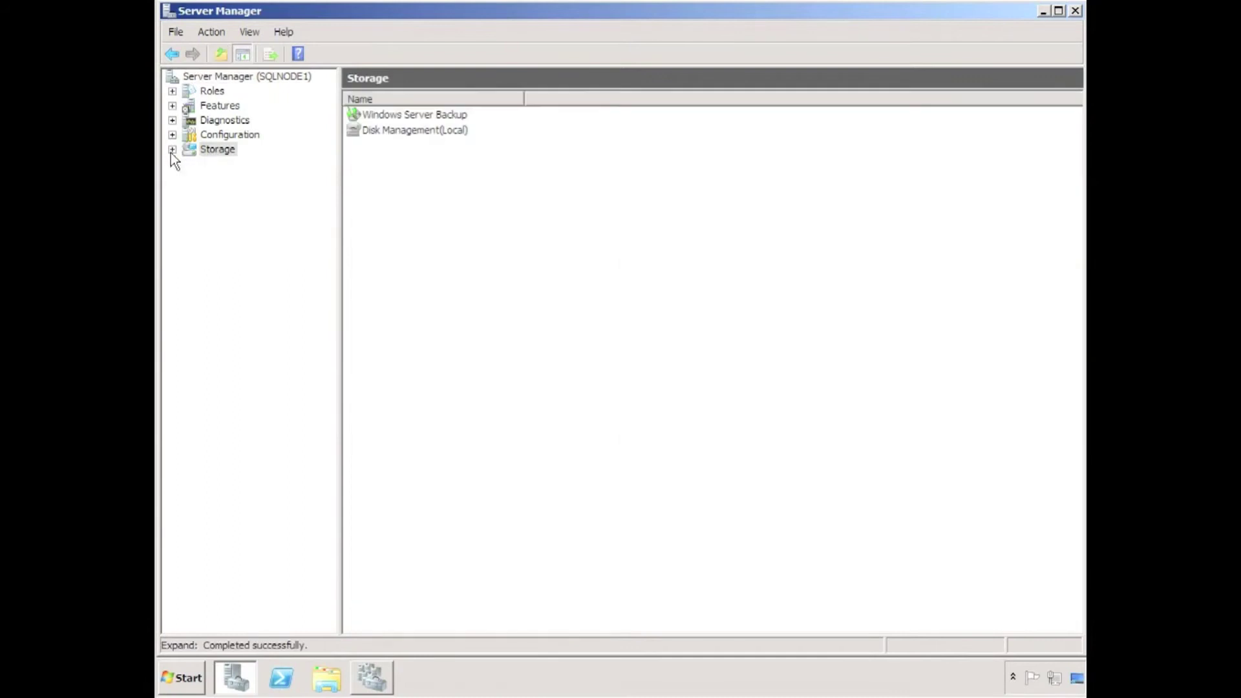
pyautogui.click(172, 153)
pyautogui.click(235, 183)
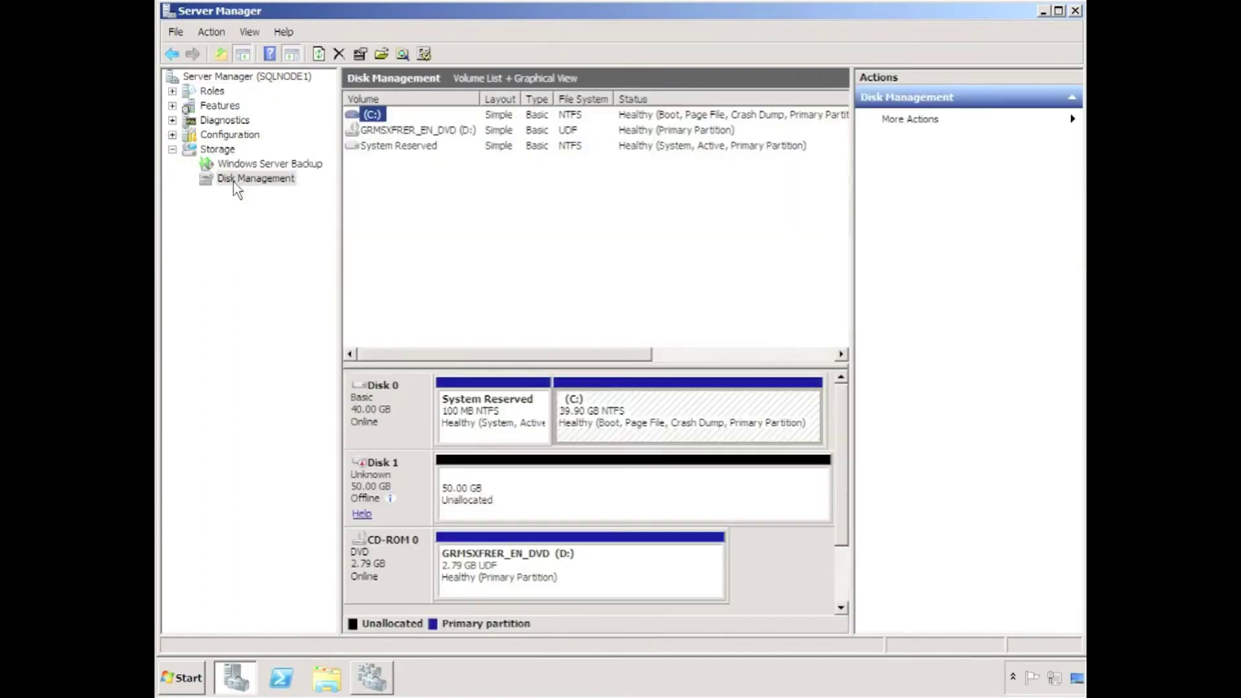
pyautogui.click(381, 461)
pyautogui.rightClick(384, 484)
pyautogui.click(400, 492)
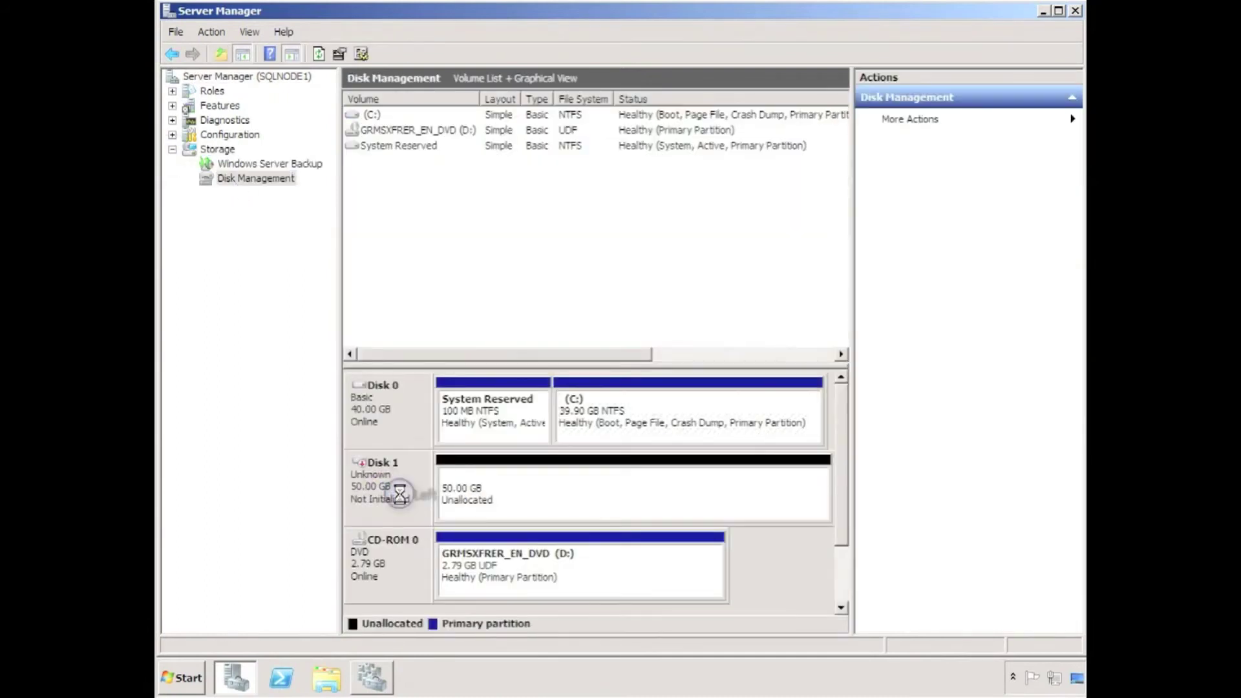
pyautogui.rightClick(399, 494)
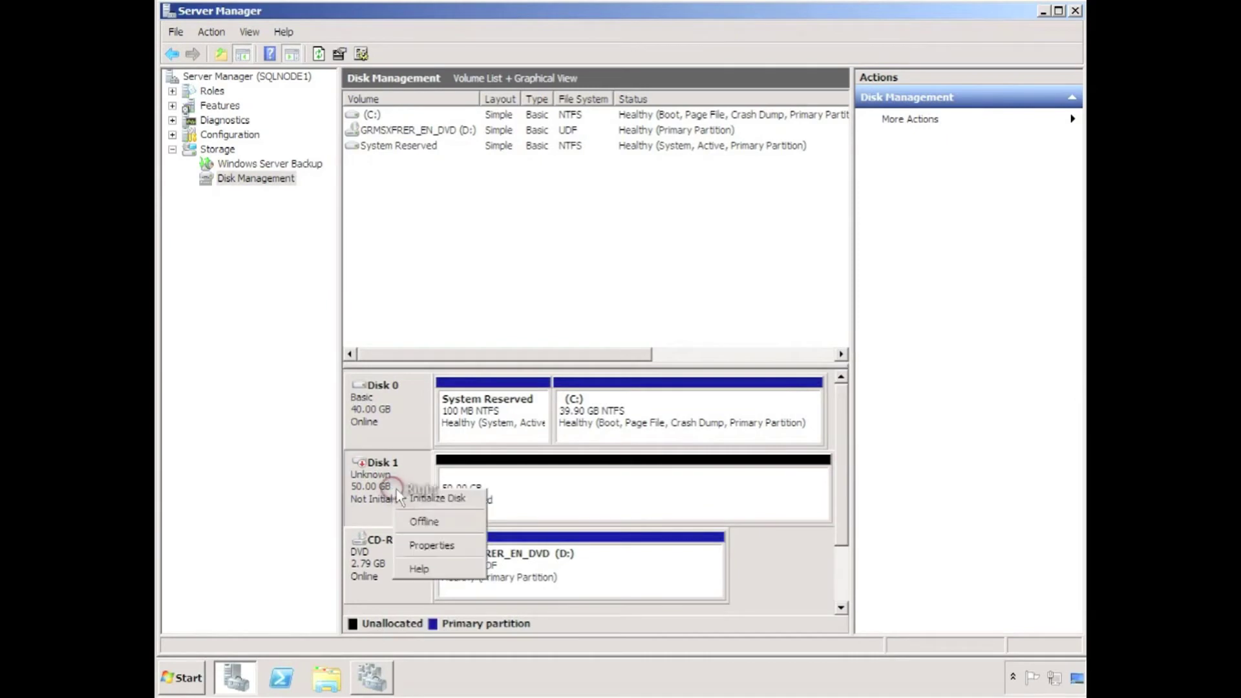
pyautogui.click(444, 497)
pyautogui.click(670, 443)
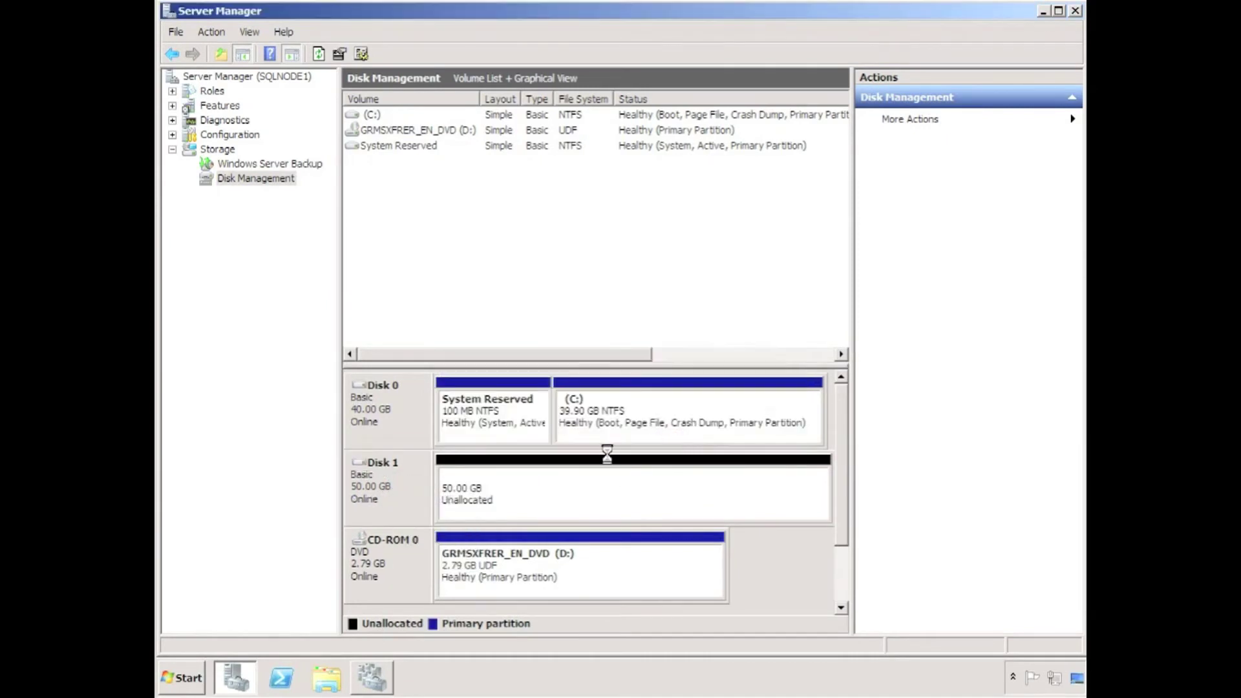
# - Create a 25000 MB simple volume on drive E: labelled Data
pyautogui.rightClick(505, 486)
pyautogui.click(518, 495)
pyautogui.click(682, 435)
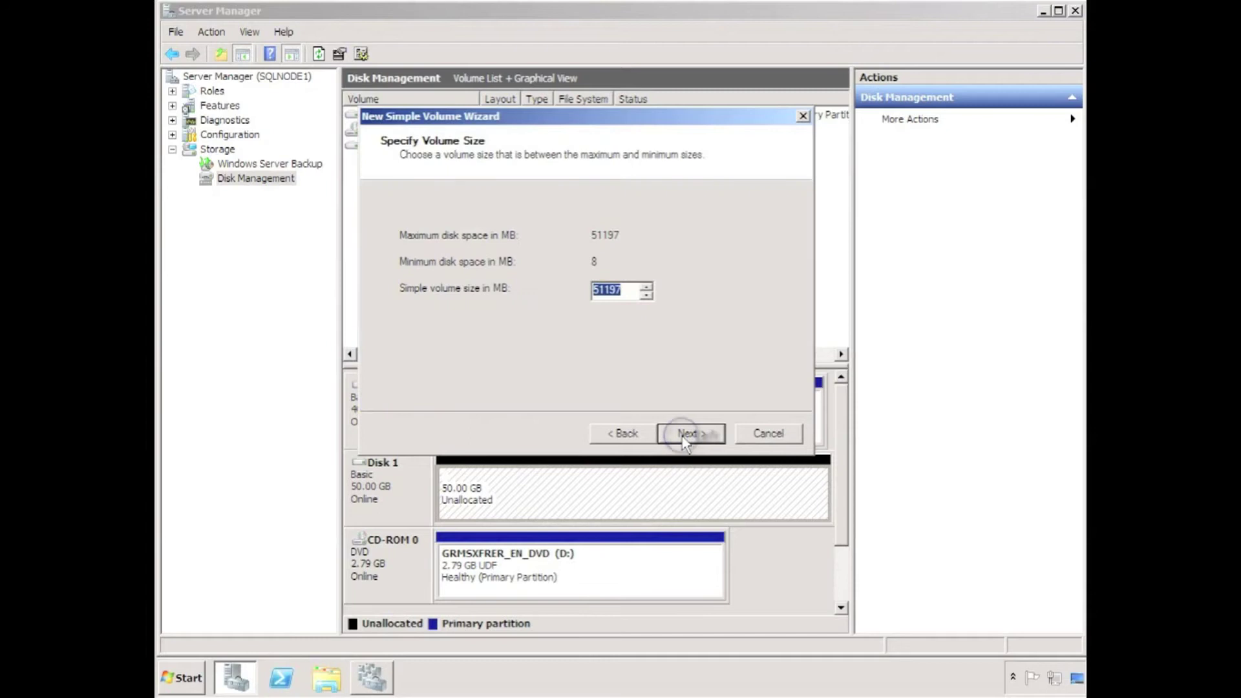
pyautogui.write('25000')
pyautogui.click(684, 434)
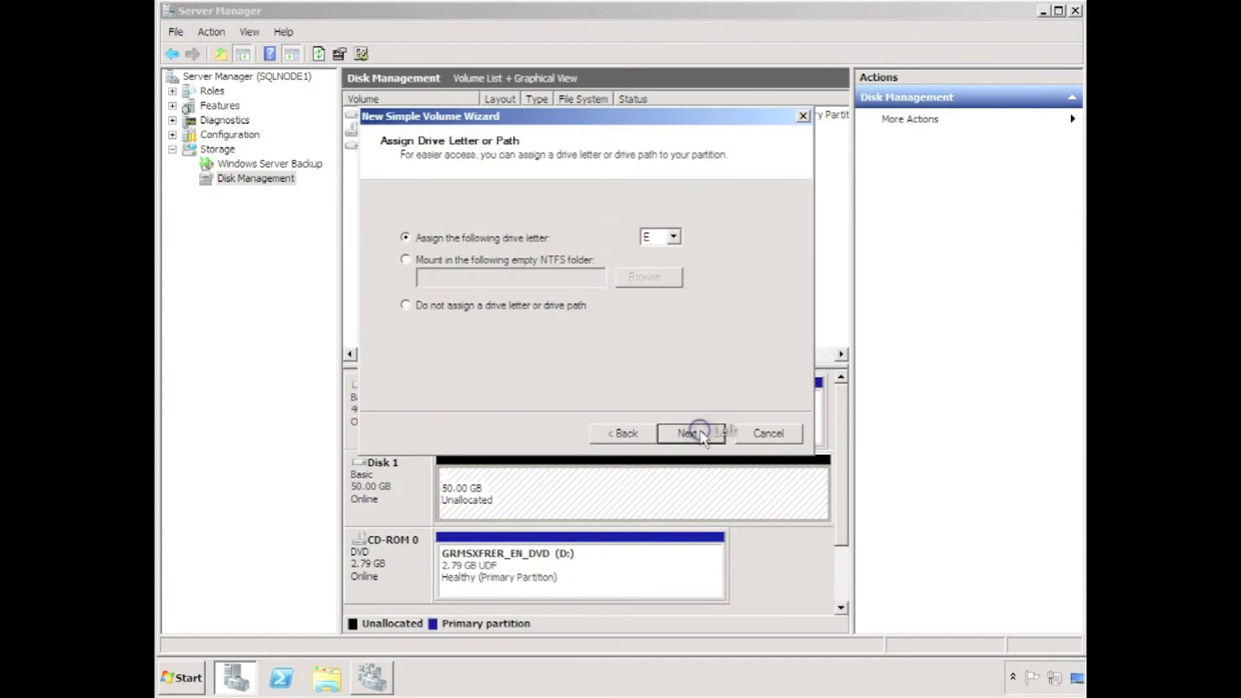
pyautogui.click(684, 435)
pyautogui.click(444, 318)
pyautogui.write('Data')
pyautogui.click(711, 435)
pyautogui.click(692, 434)
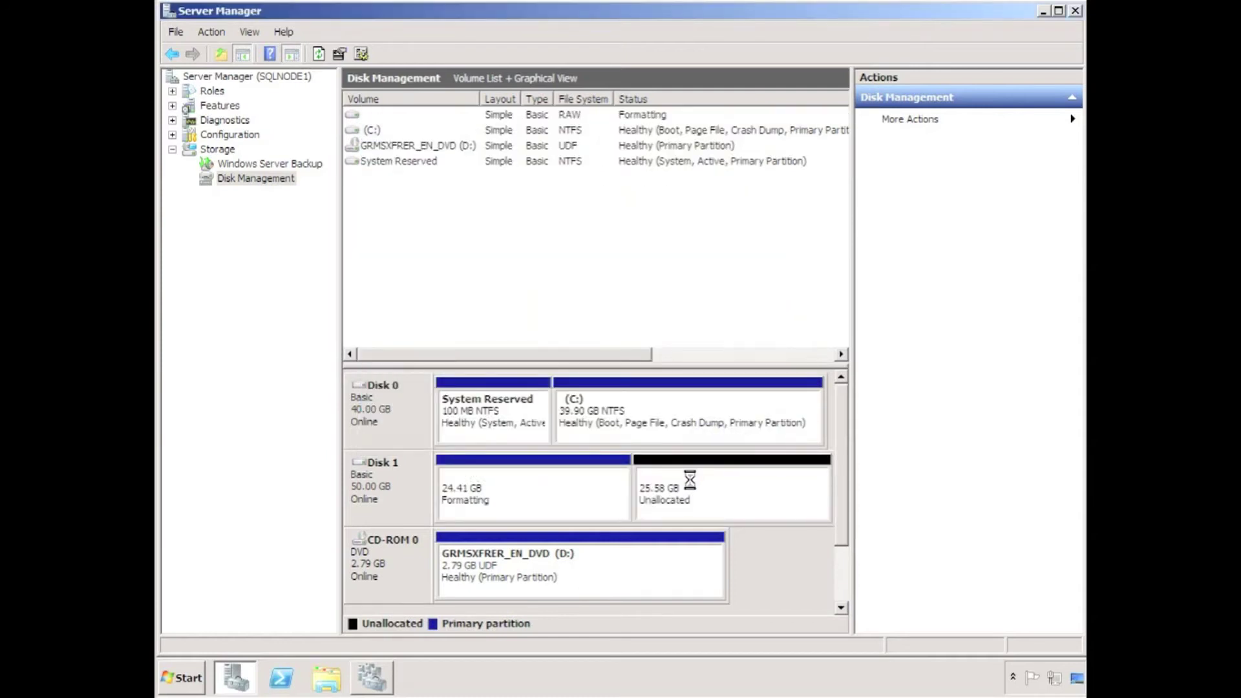
# - Create a second simple volume labelled Logs using the remaining space
pyautogui.rightClick(691, 480)
pyautogui.click(707, 484)
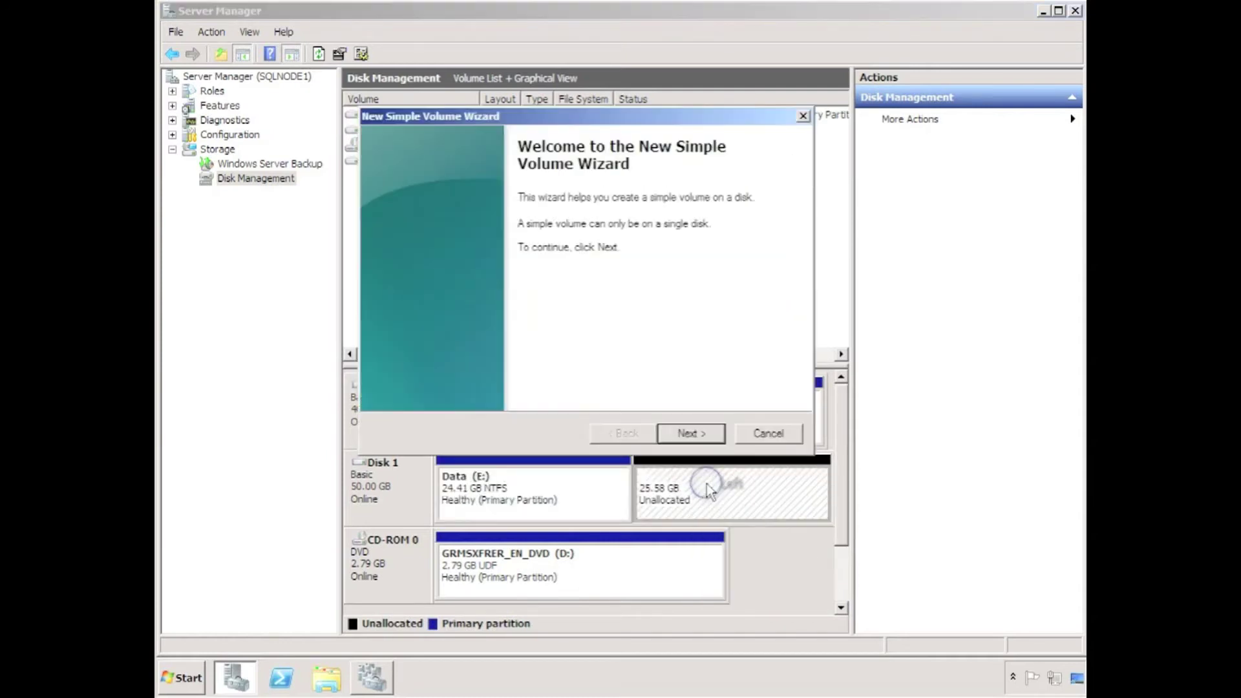
pyautogui.click(688, 434)
pyautogui.click(684, 434)
pyautogui.click(684, 434)
pyautogui.moveTo(637, 327); pyautogui.dragTo(507, 313)
pyautogui.write('Logs')
pyautogui.click(690, 433)
pyautogui.click(690, 432)
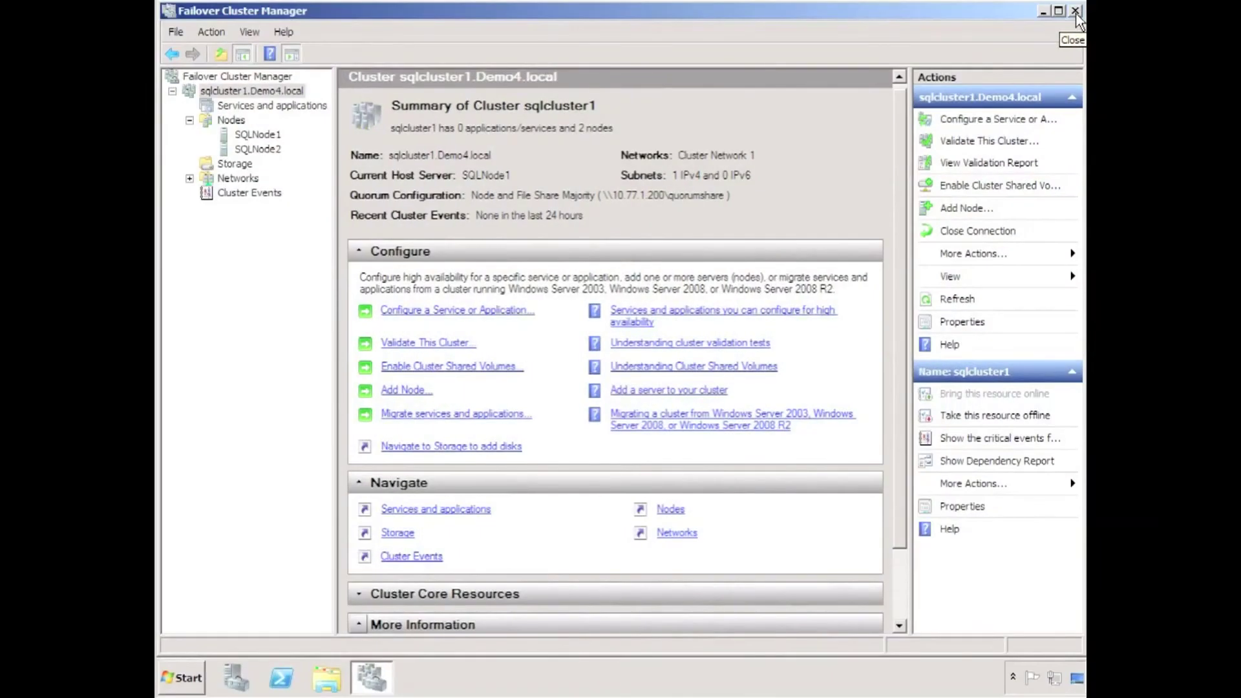
# - Create an empty service or application in sqlcluster1 and select it
pyautogui.click(247, 108)
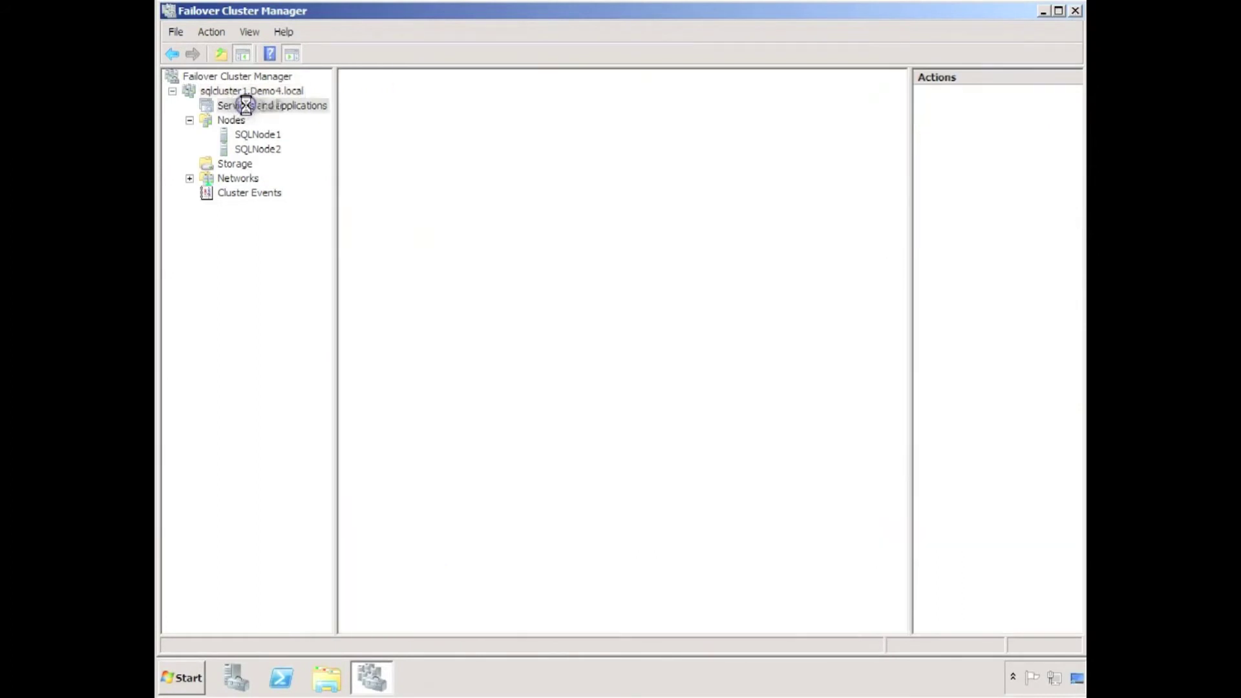
pyautogui.rightClick(249, 109)
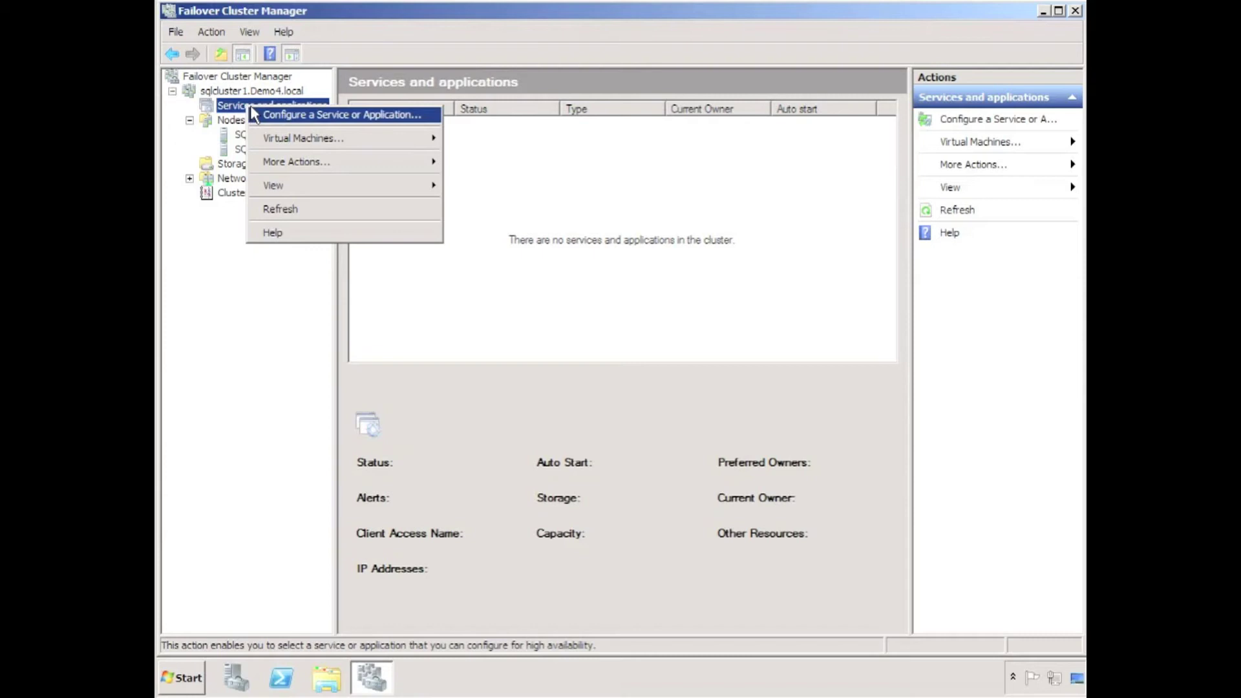
pyautogui.moveTo(281, 165)
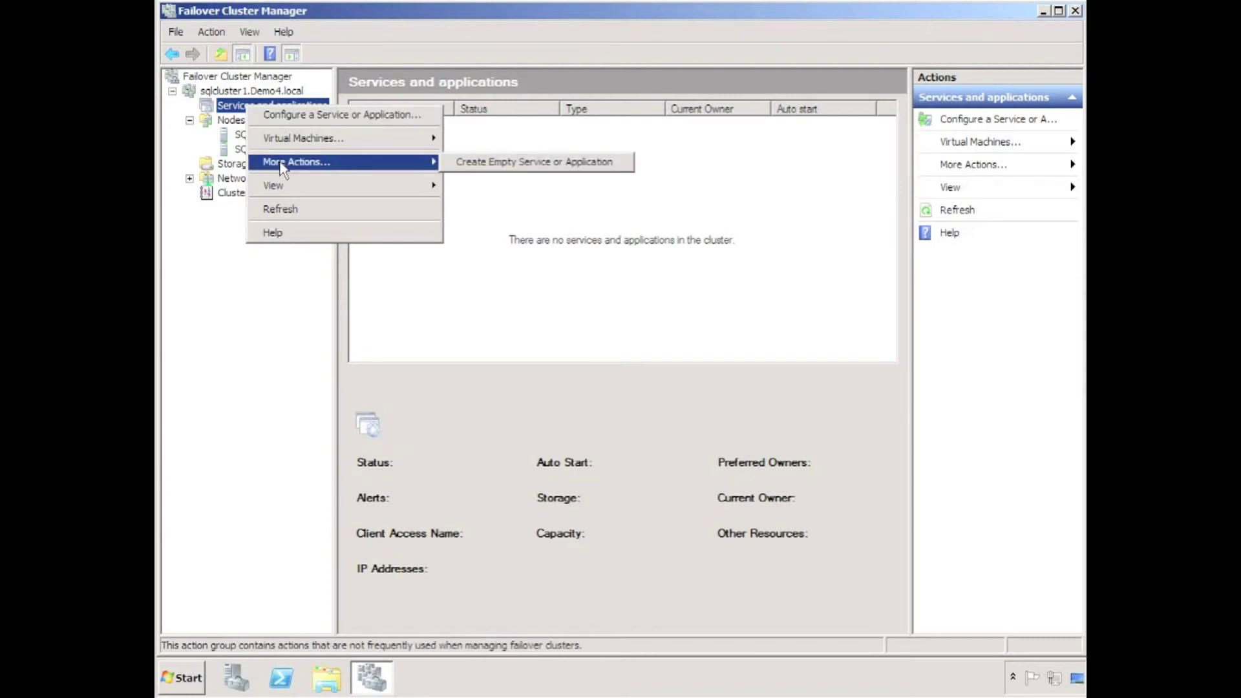
pyautogui.click(496, 162)
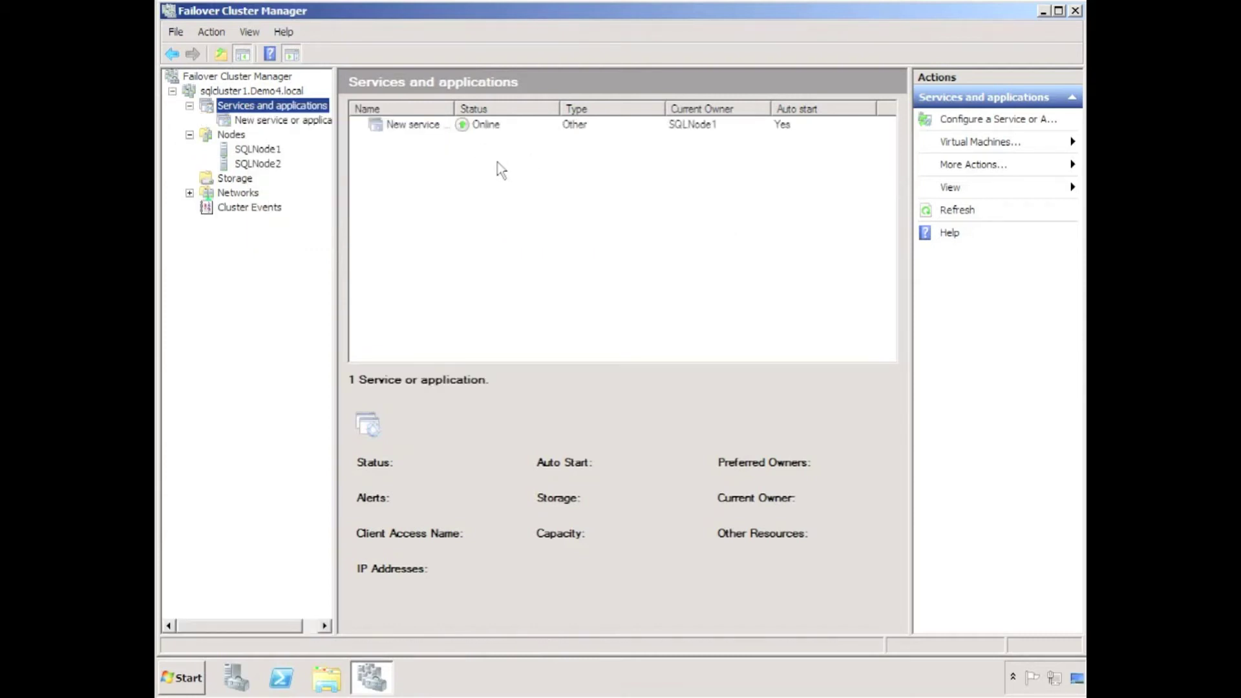
pyautogui.click(279, 121)
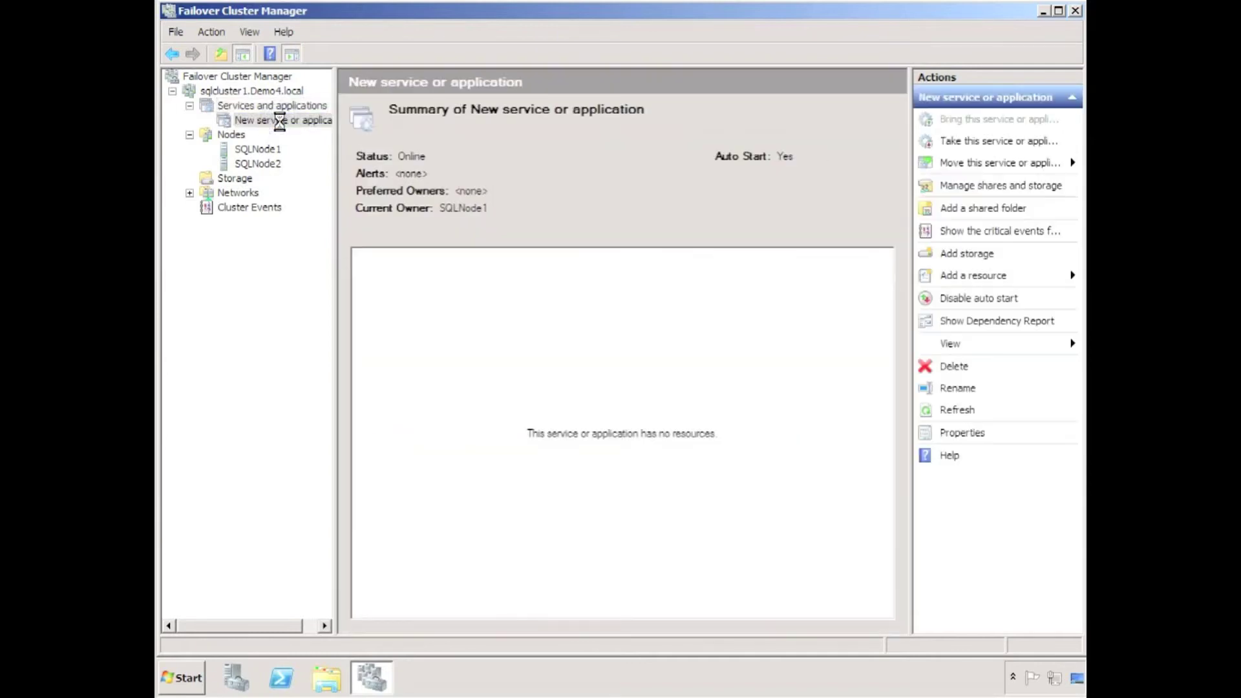
# - Add a GeoCluster Replicated Disk resource to the new service or application
pyautogui.rightClick(280, 122)
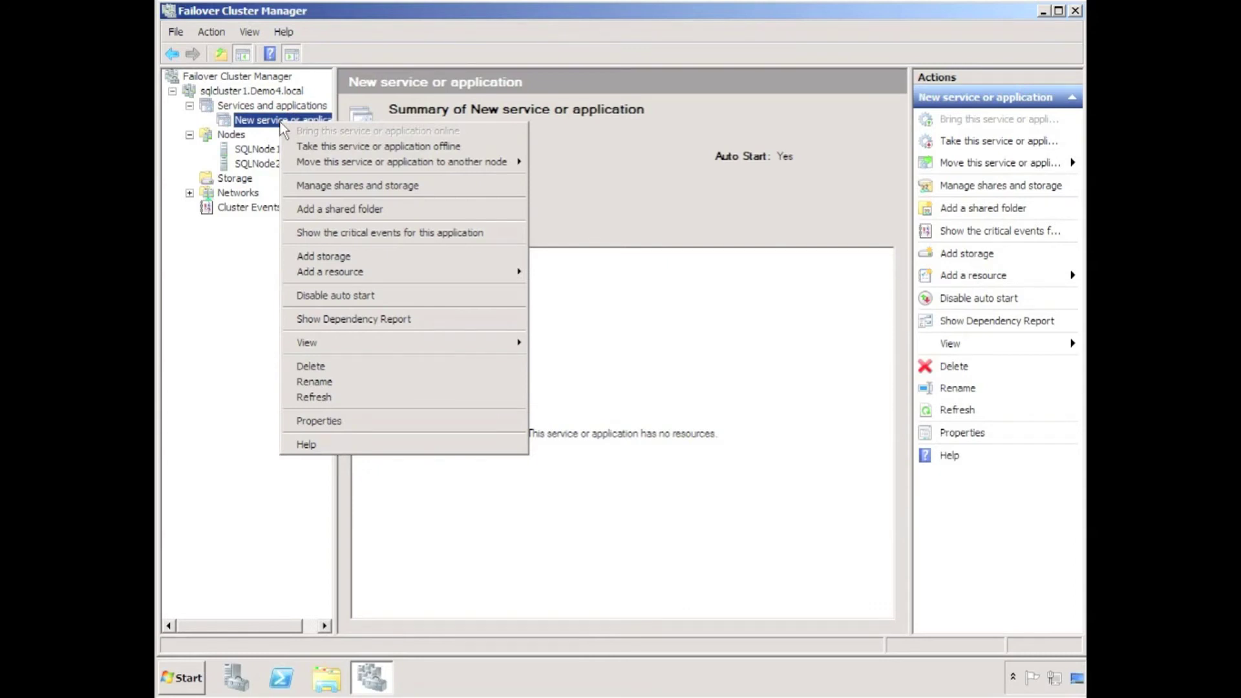
pyautogui.moveTo(386, 278)
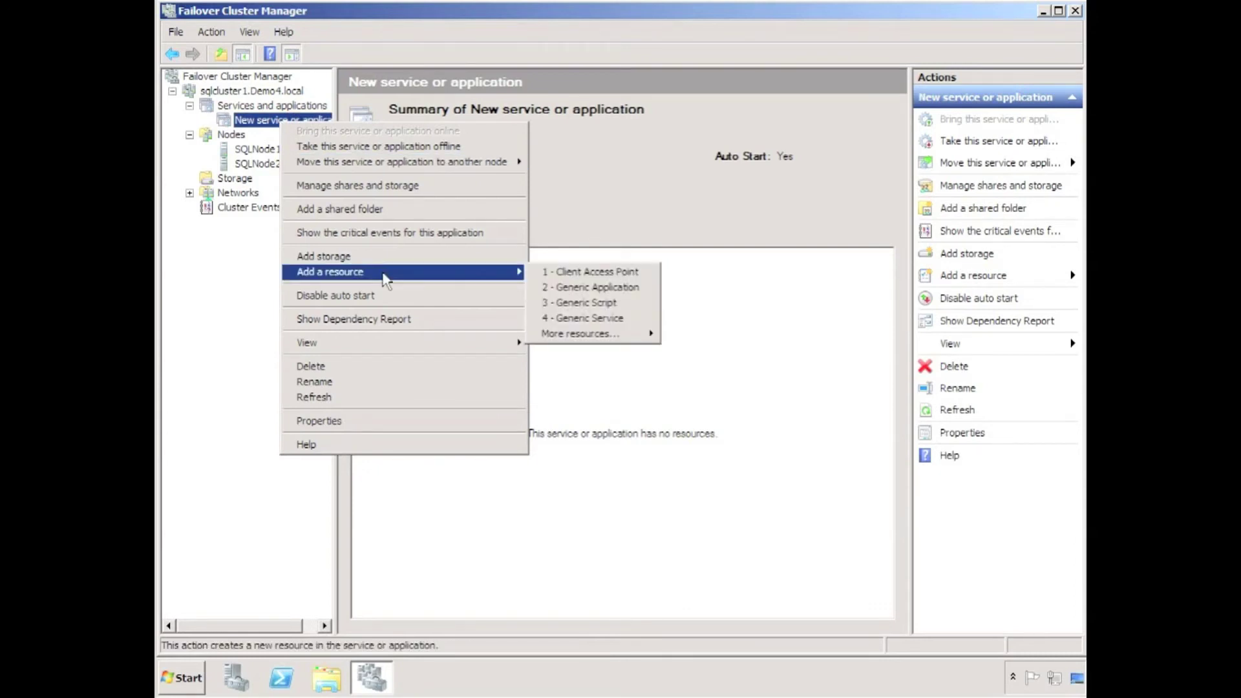
pyautogui.moveTo(582, 335)
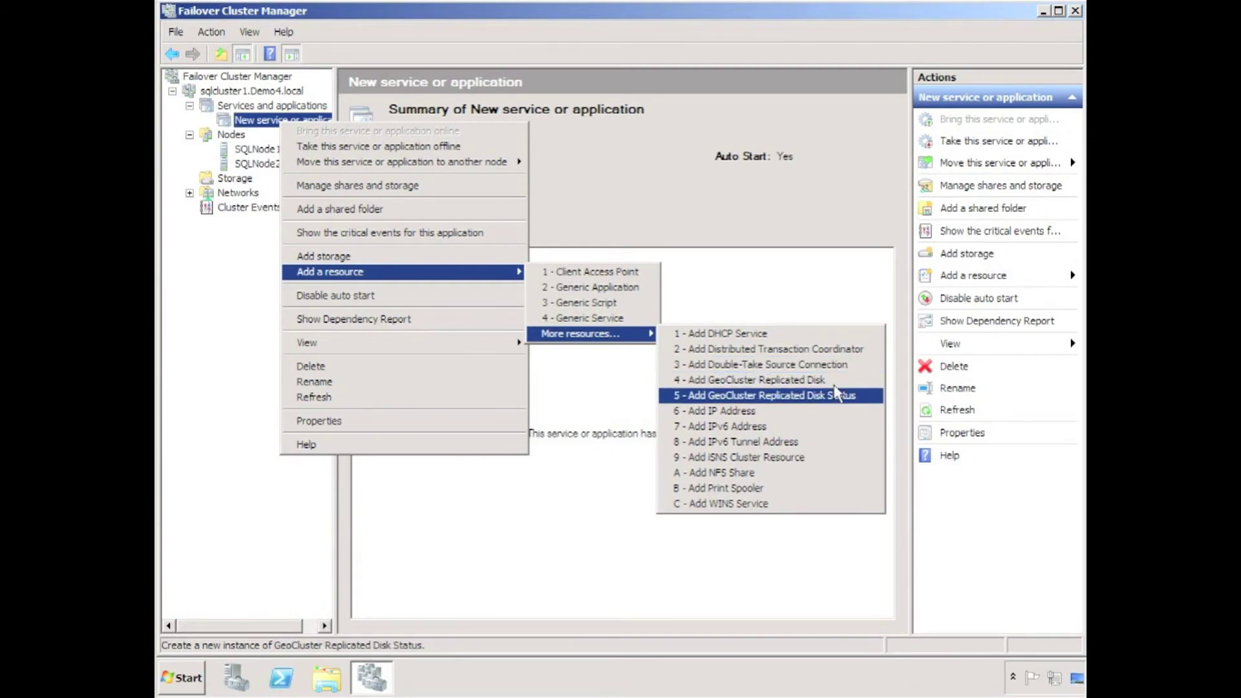
pyautogui.press('Up')
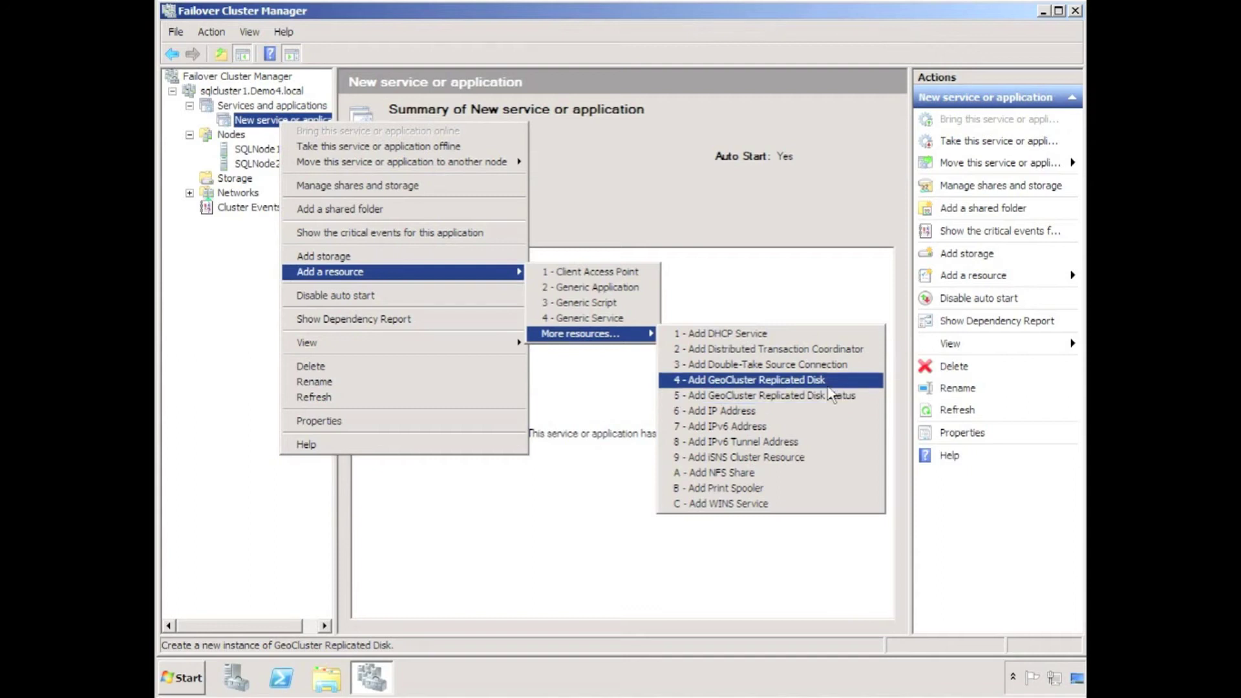
pyautogui.press('Return')
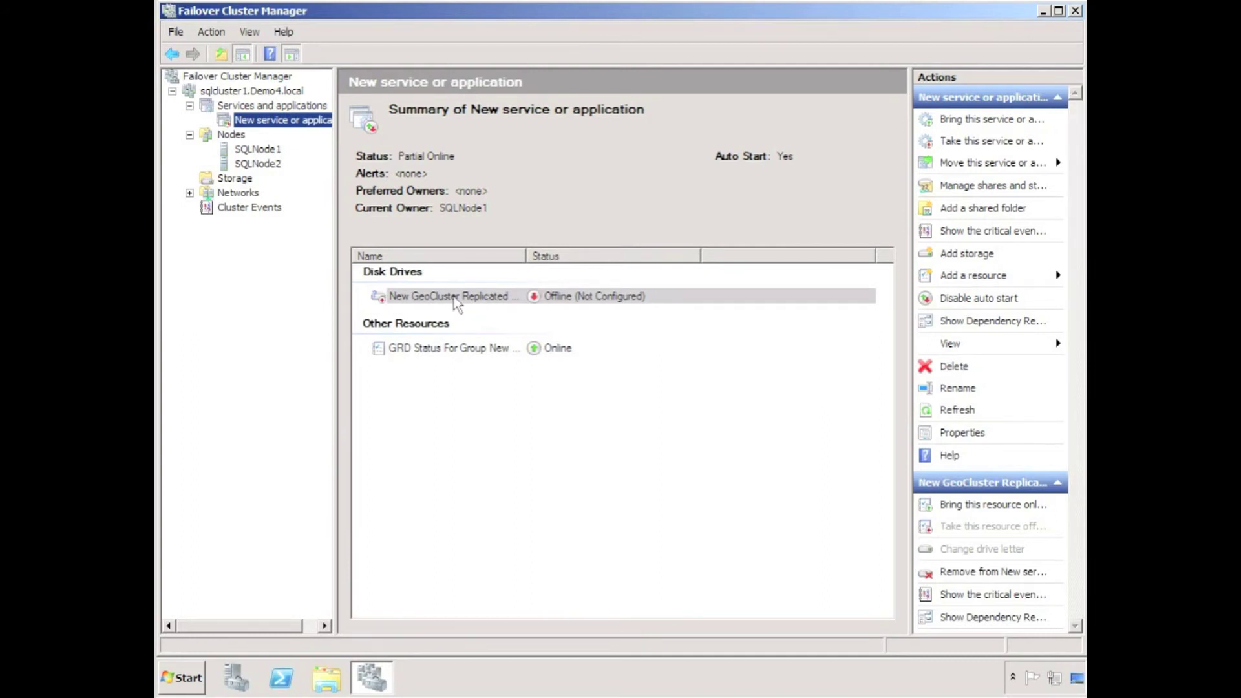
pyautogui.rightClick(454, 296)
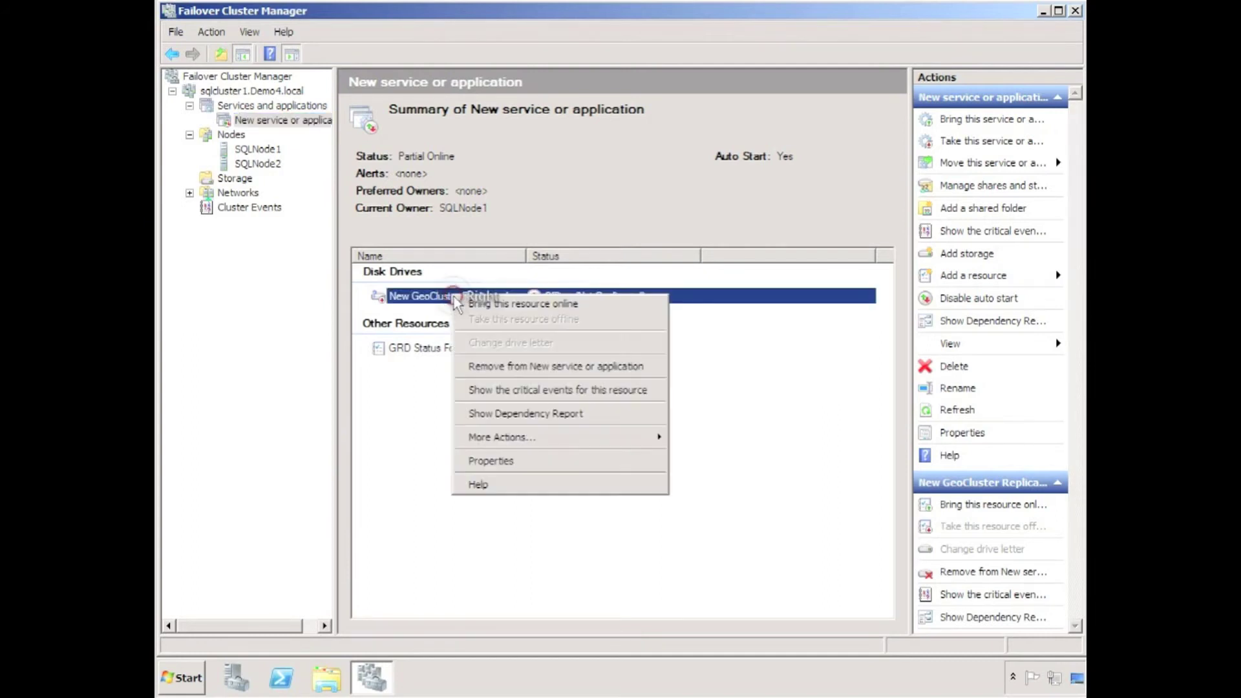
# - Rename the resource to 'E: GeoCluster Replicated Disk' and review its property tabs
pyautogui.click(497, 459)
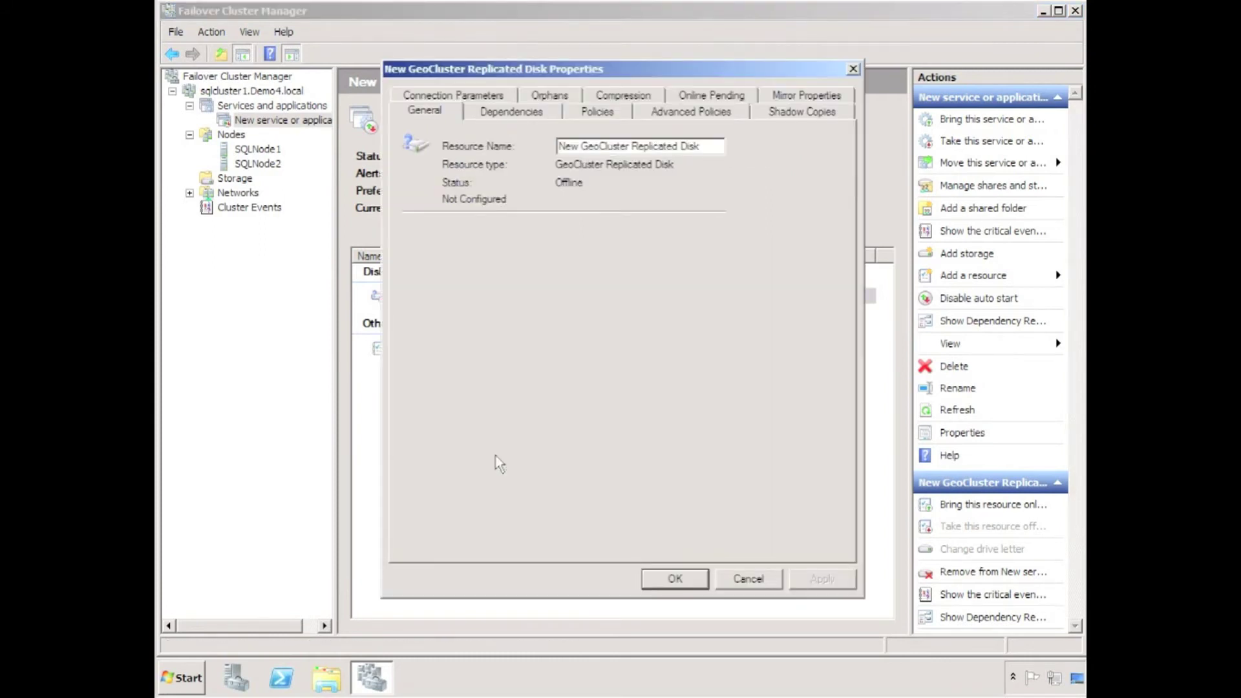
pyautogui.moveTo(581, 146); pyautogui.dragTo(535, 155)
pyautogui.write('E:')
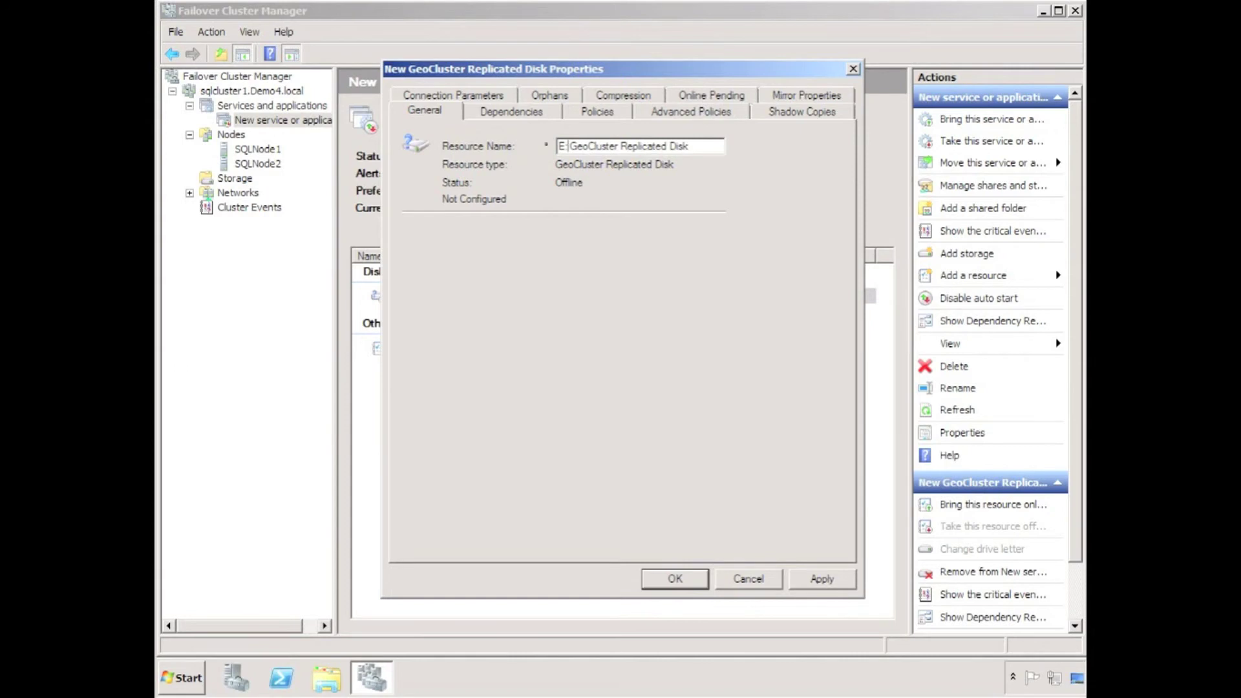
pyautogui.click(528, 114)
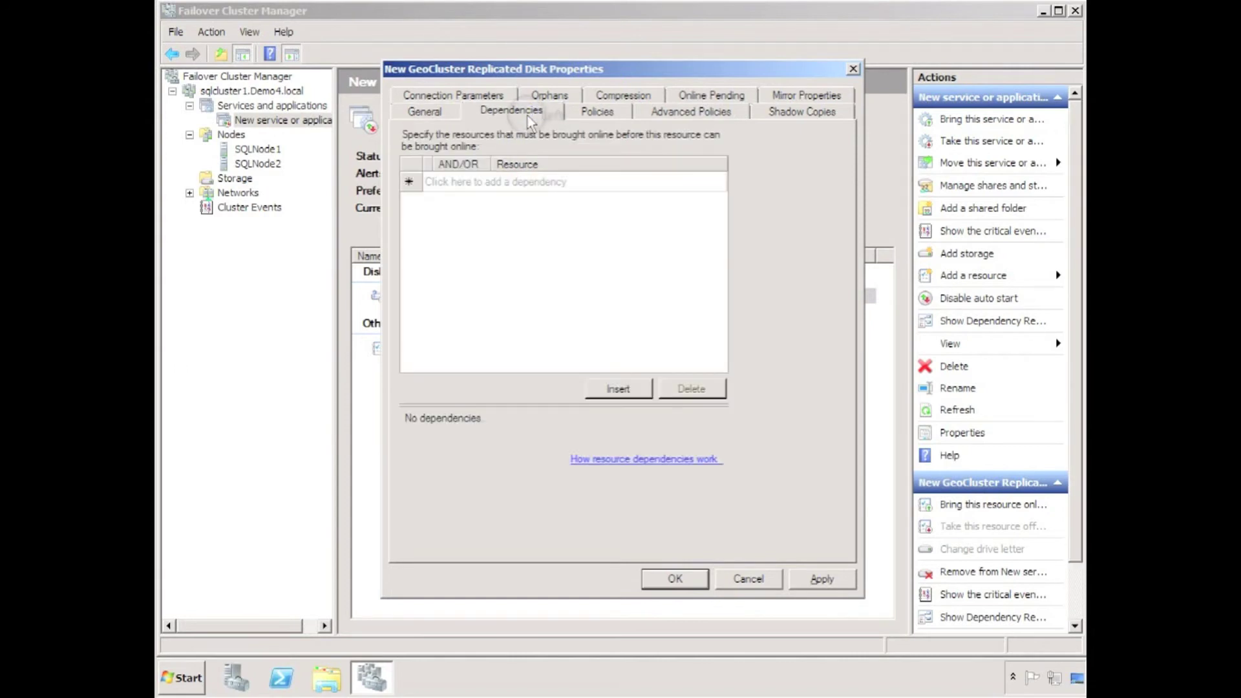
pyautogui.click(601, 114)
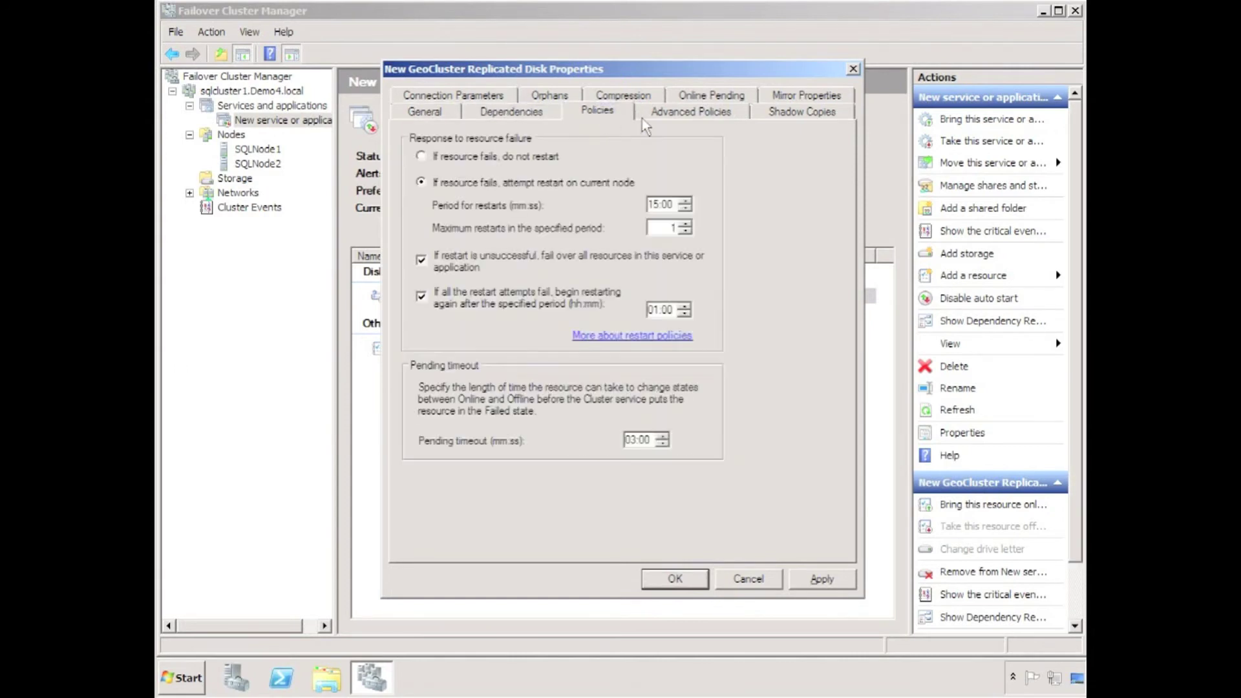
pyautogui.click(682, 113)
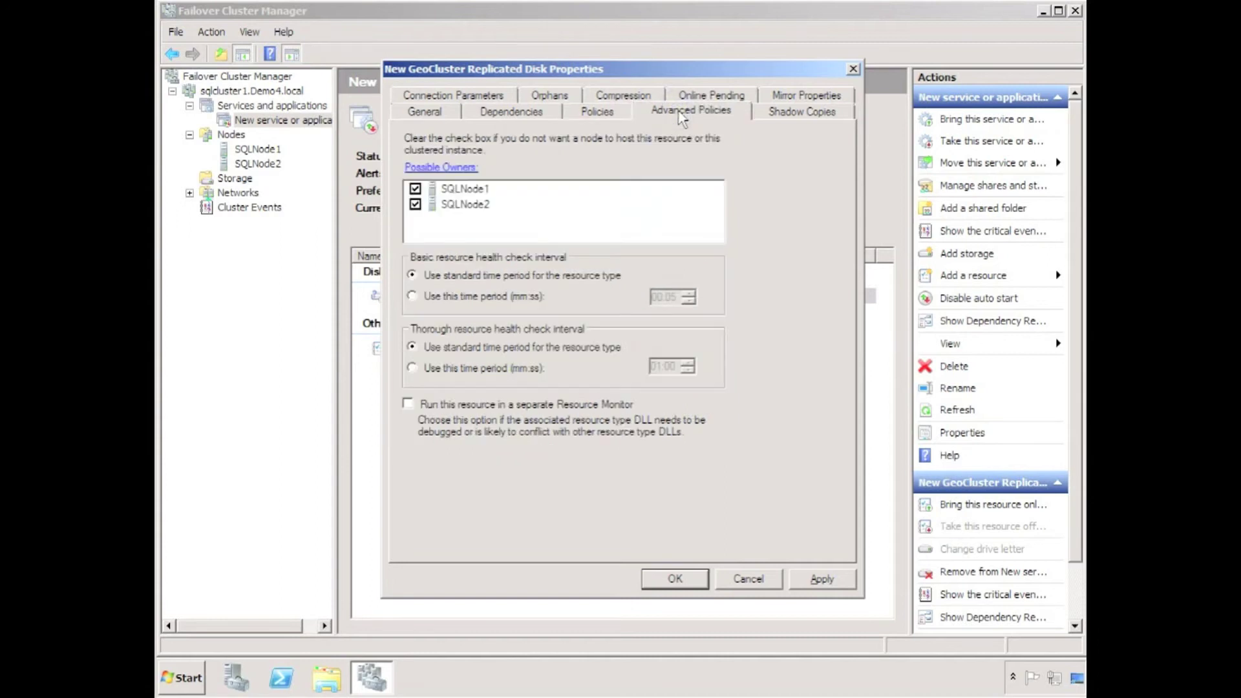
pyautogui.click(785, 115)
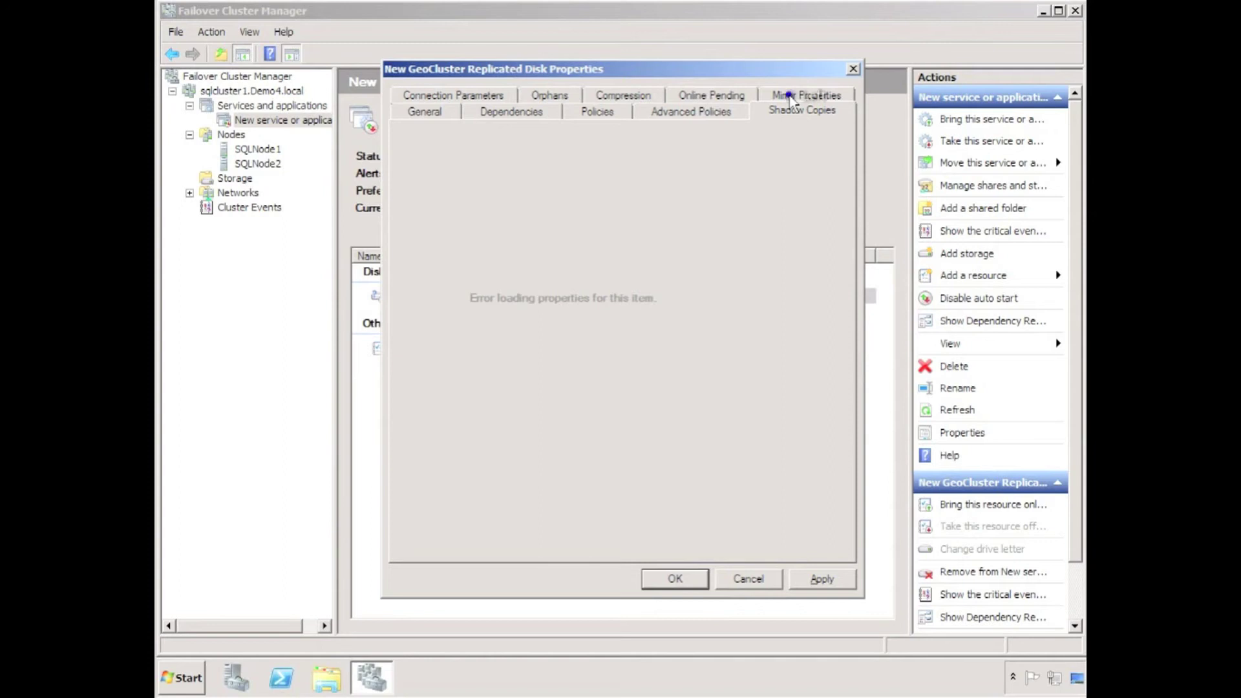
pyautogui.click(790, 96)
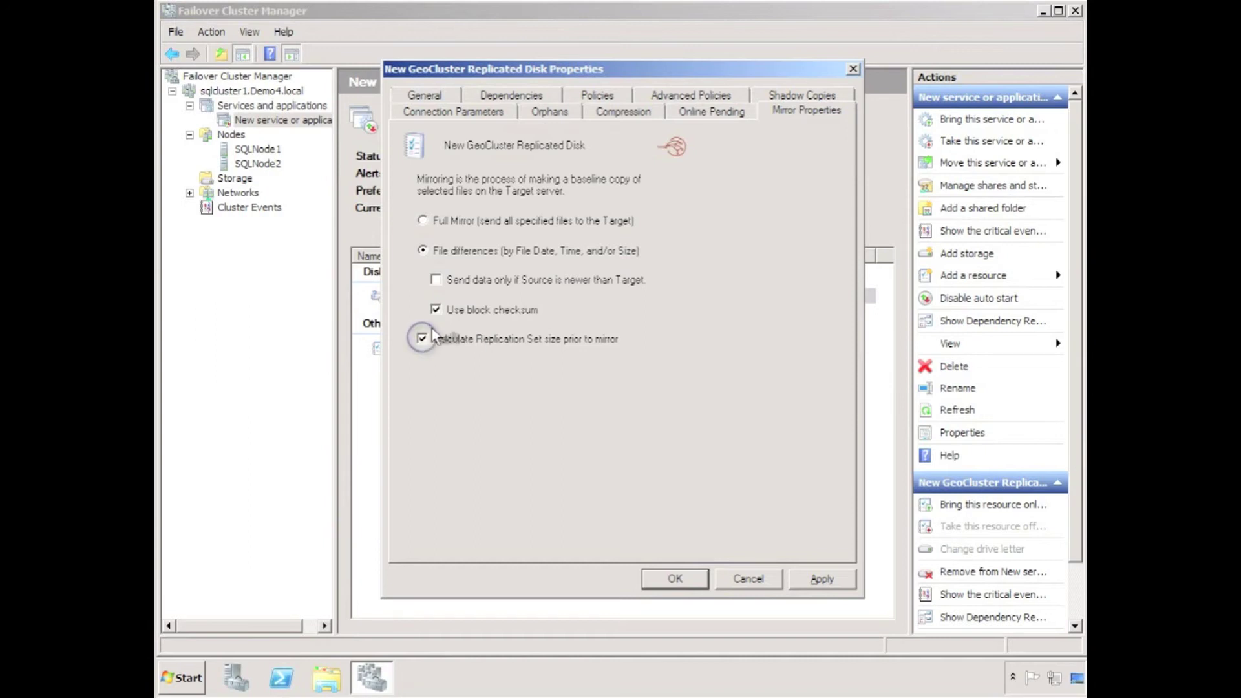
pyautogui.click(619, 114)
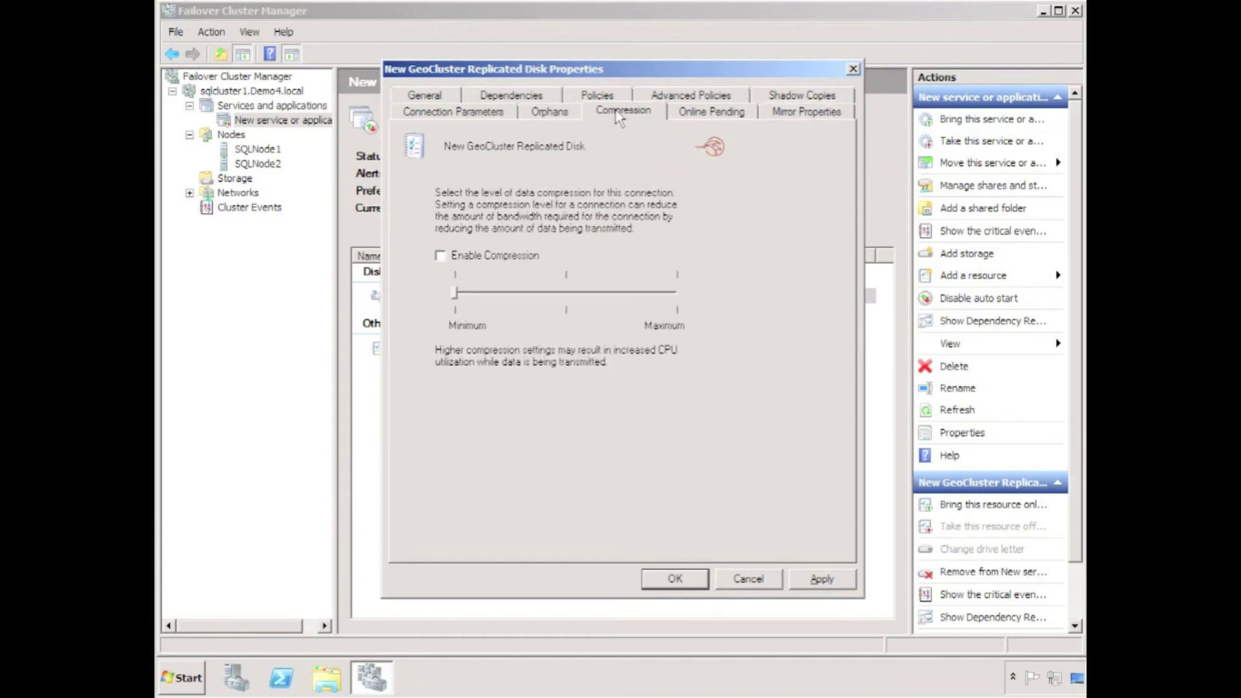
pyautogui.click(554, 112)
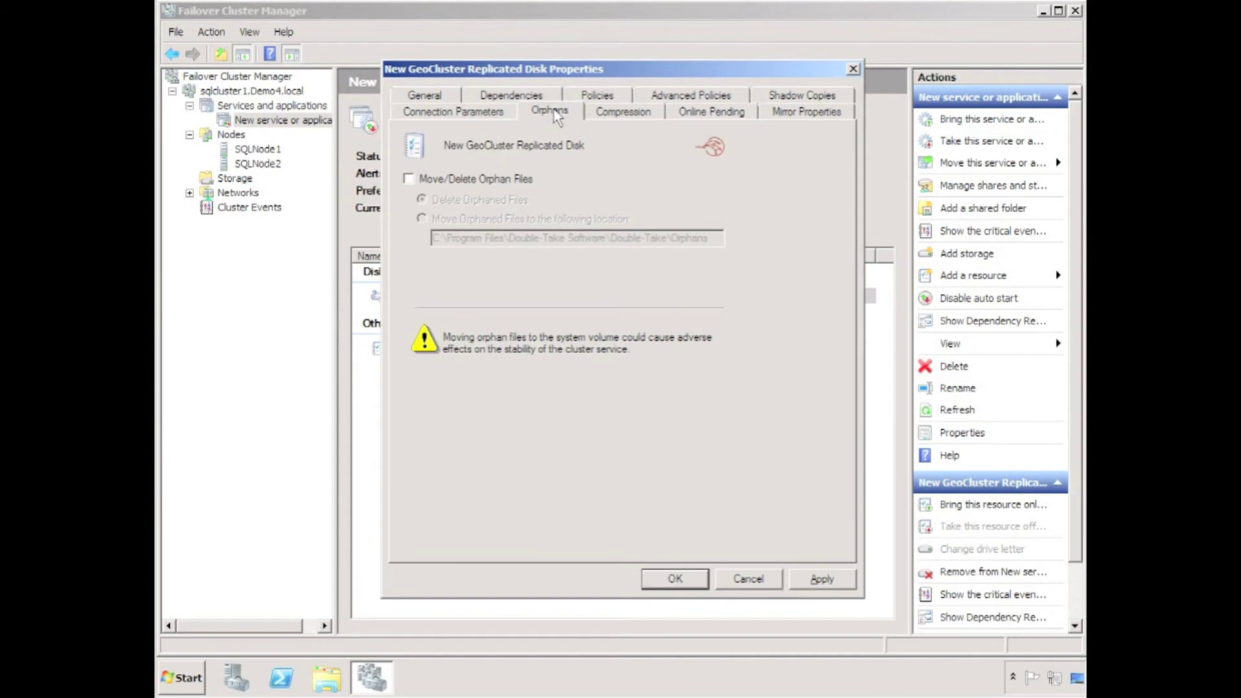
# - Enable orphan file handling and replicate disk E: over Cluster Network 1
pyautogui.click(409, 179)
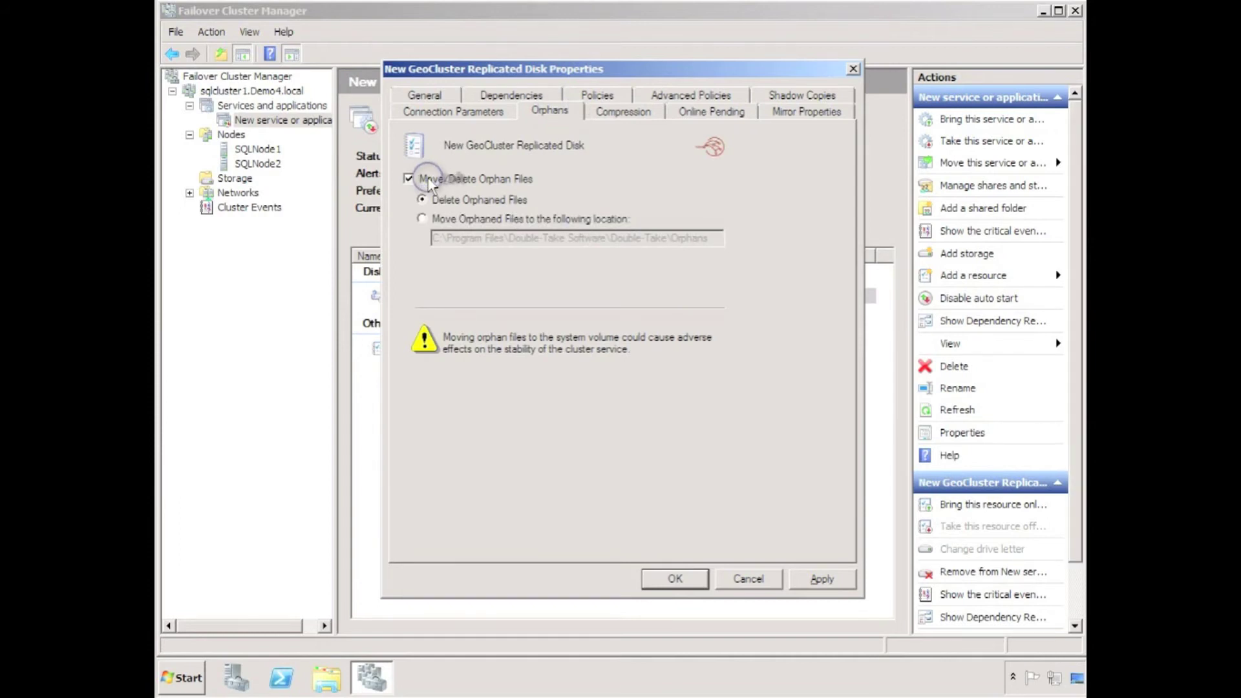
pyautogui.click(433, 112)
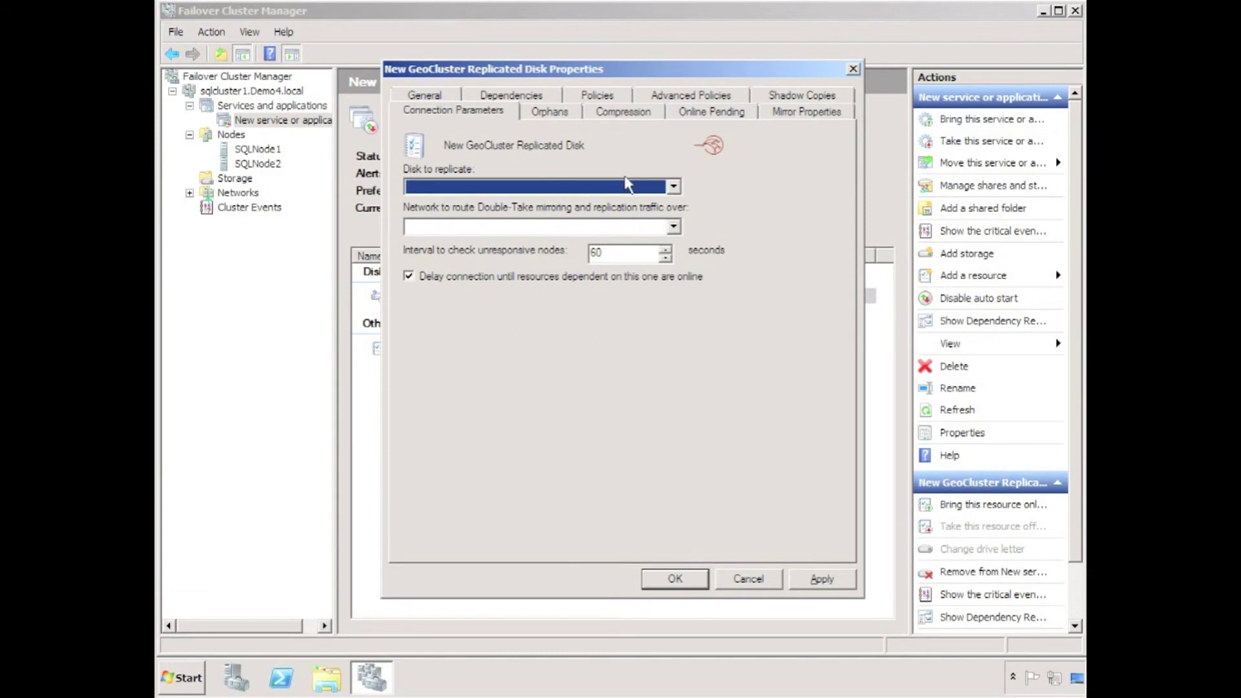
pyautogui.click(673, 187)
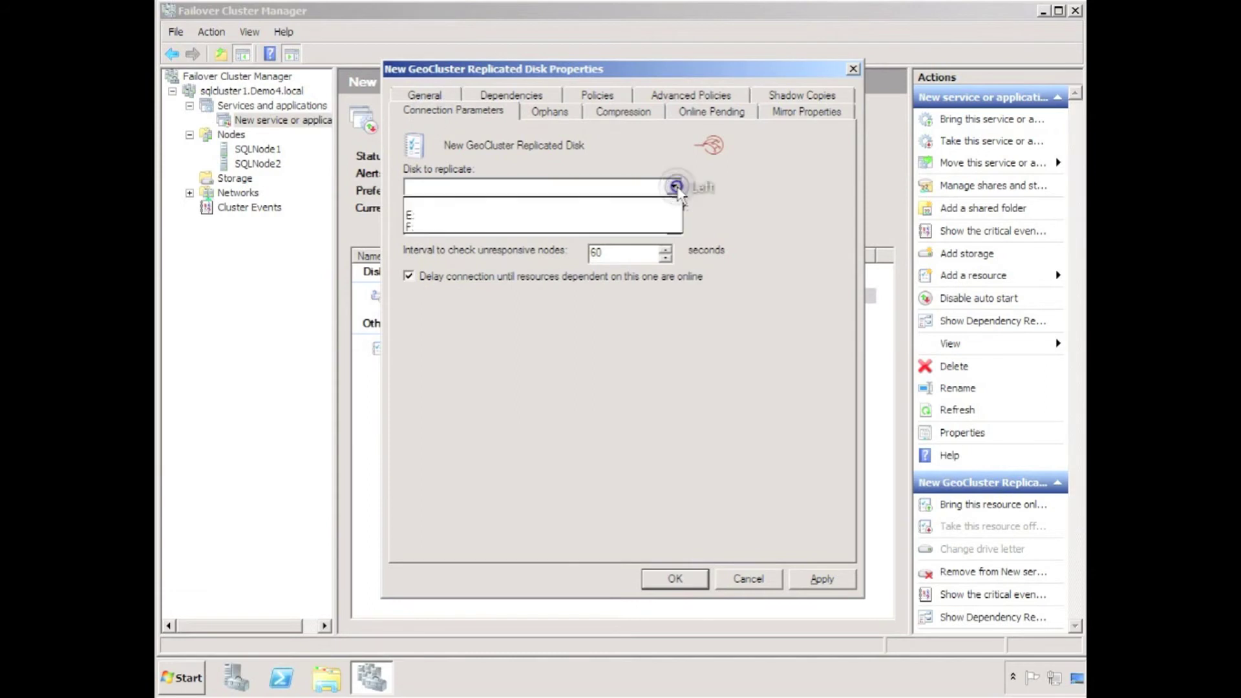
pyautogui.click(649, 219)
pyautogui.click(655, 228)
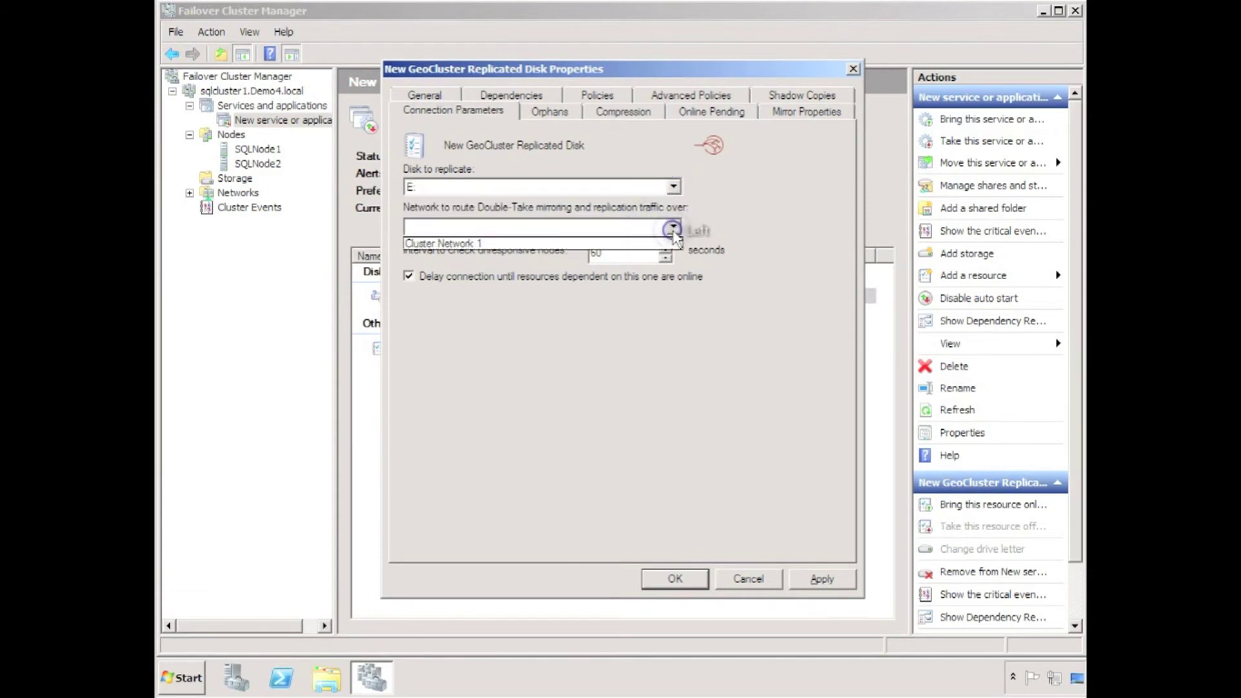
pyautogui.click(646, 241)
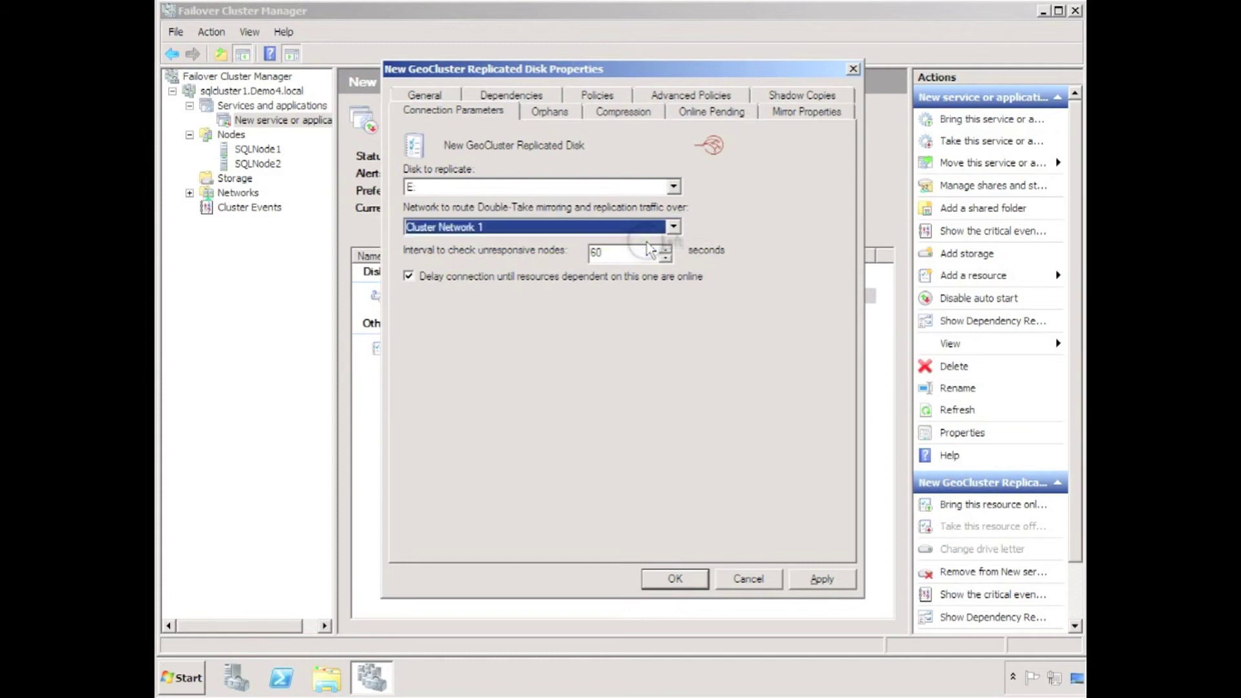
pyautogui.click(688, 580)
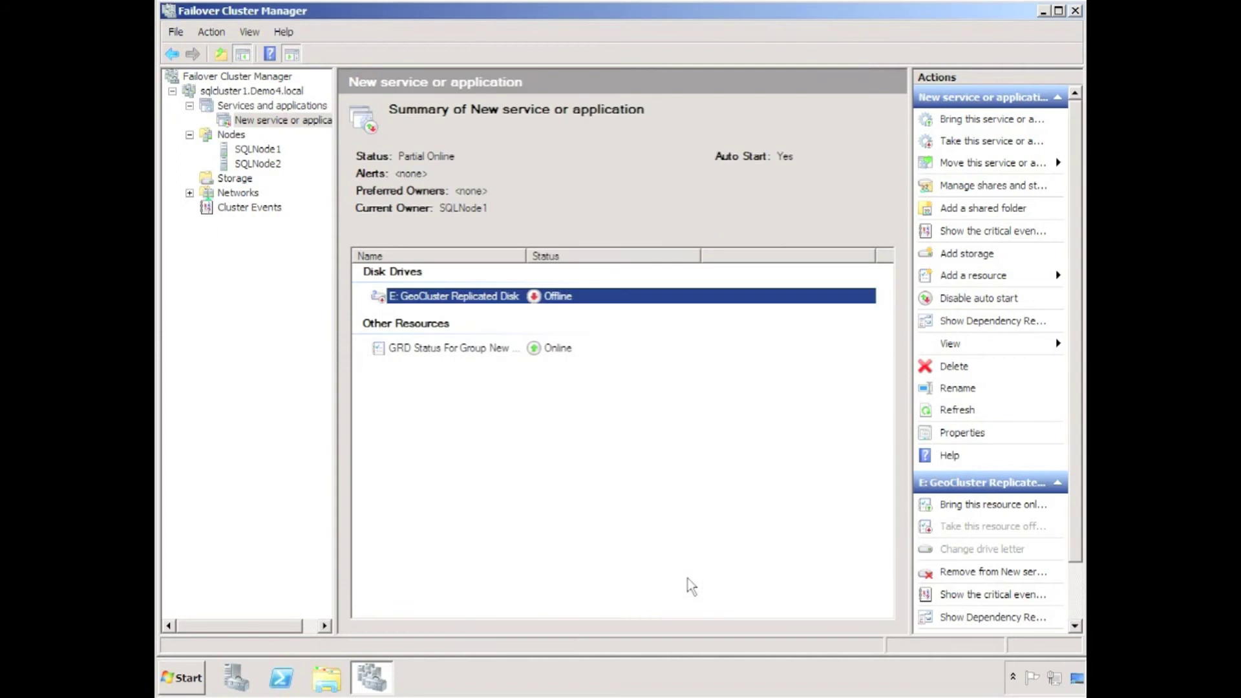
# - Bring the E: replicated disk online and add a second GeoCluster Replicated Disk to the group
pyautogui.rightClick(412, 299)
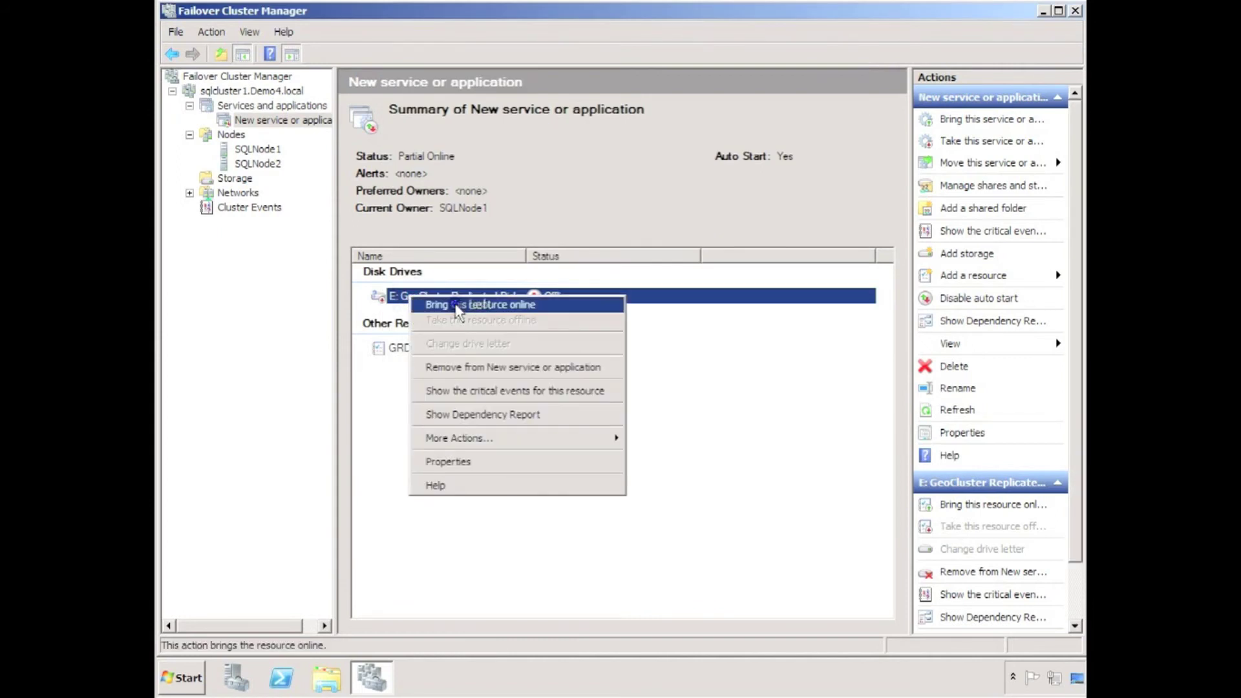
pyautogui.click(458, 305)
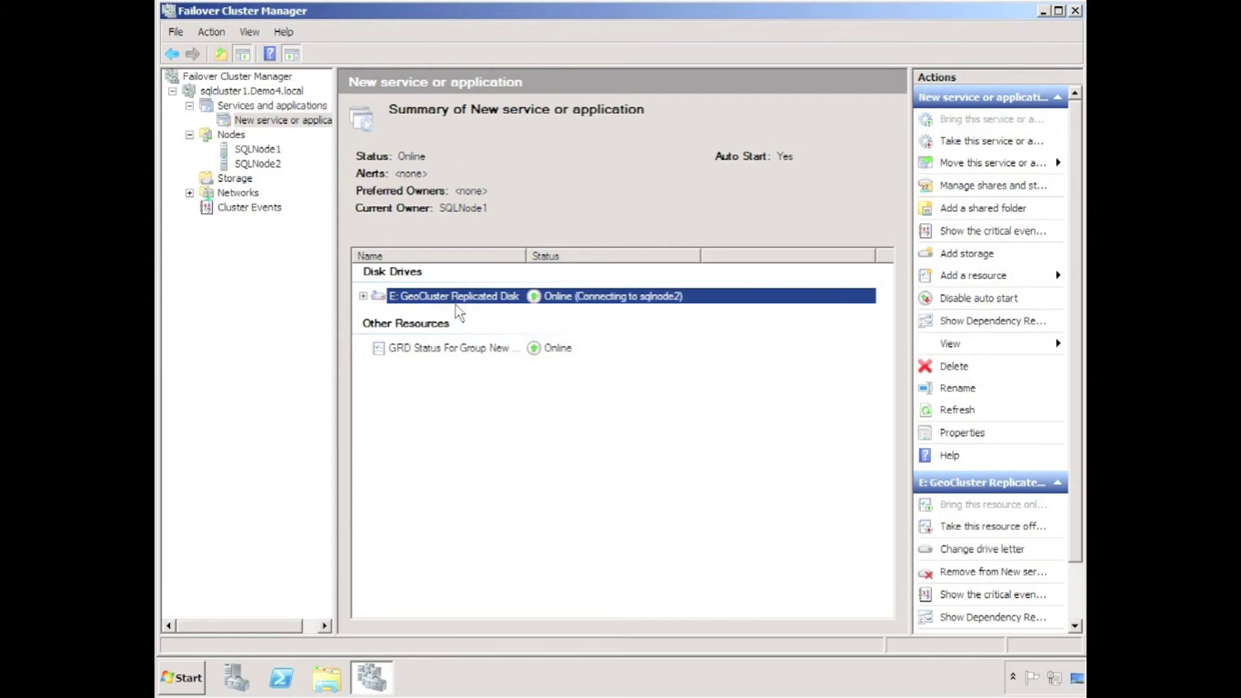
pyautogui.rightClick(282, 123)
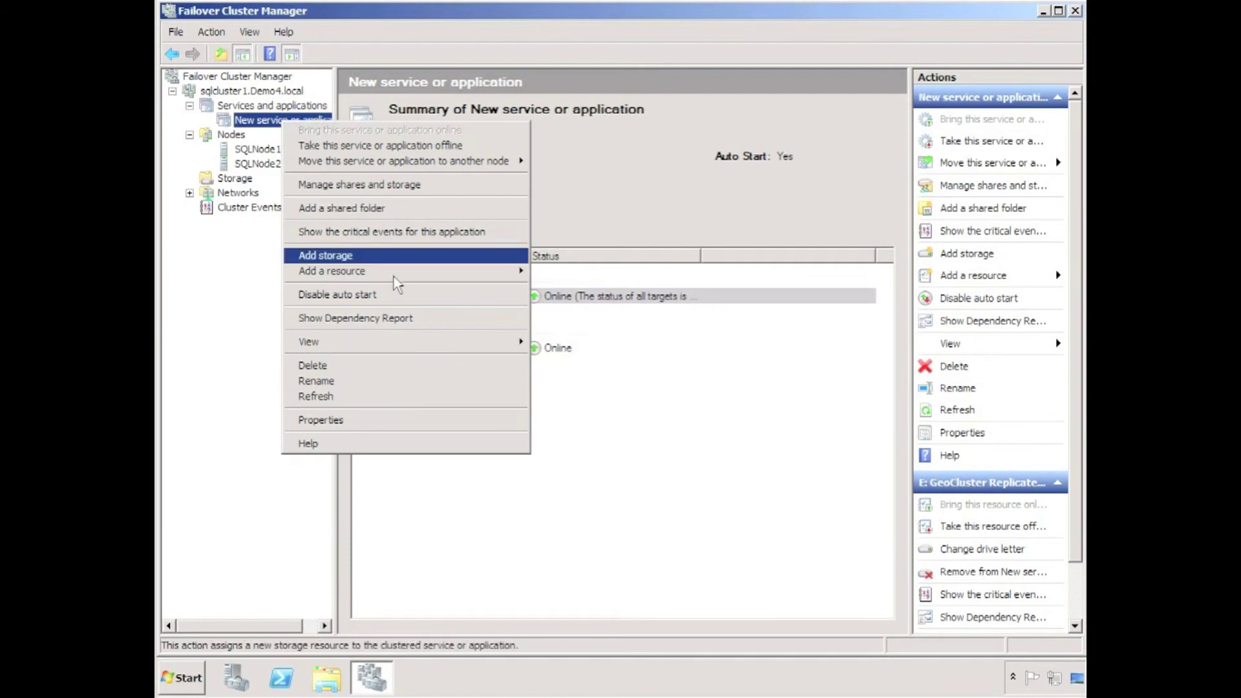
pyautogui.moveTo(388, 270)
pyautogui.moveTo(593, 334)
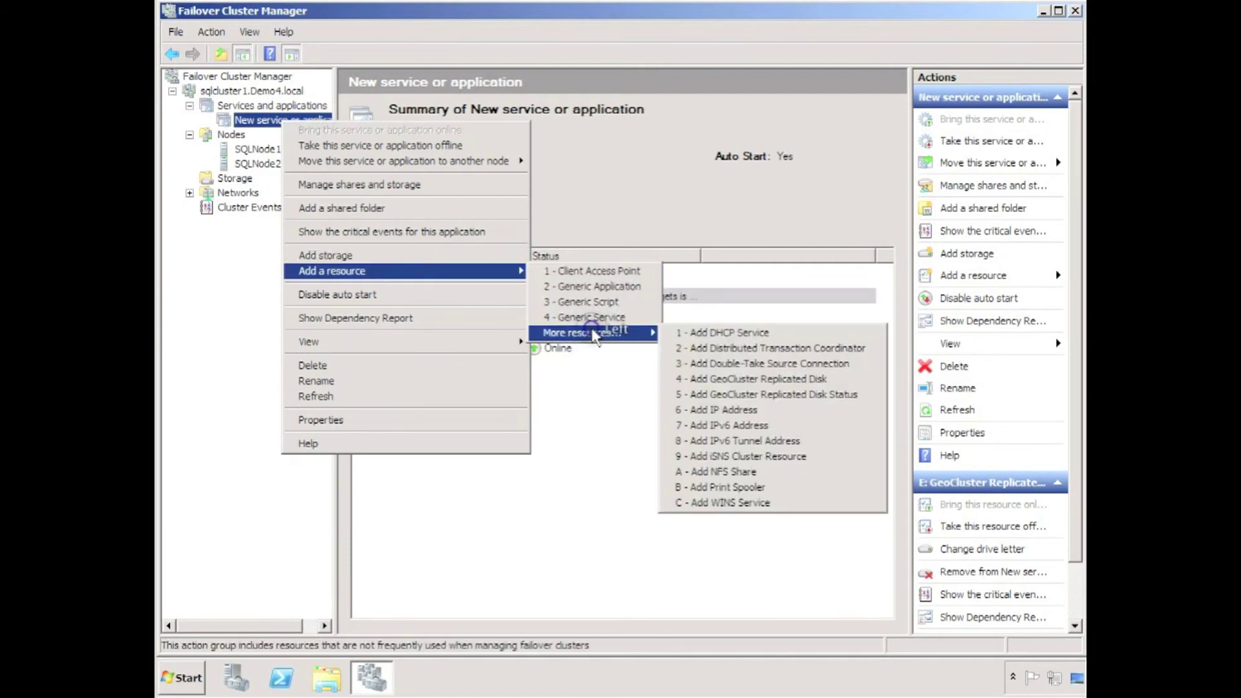
pyautogui.click(741, 381)
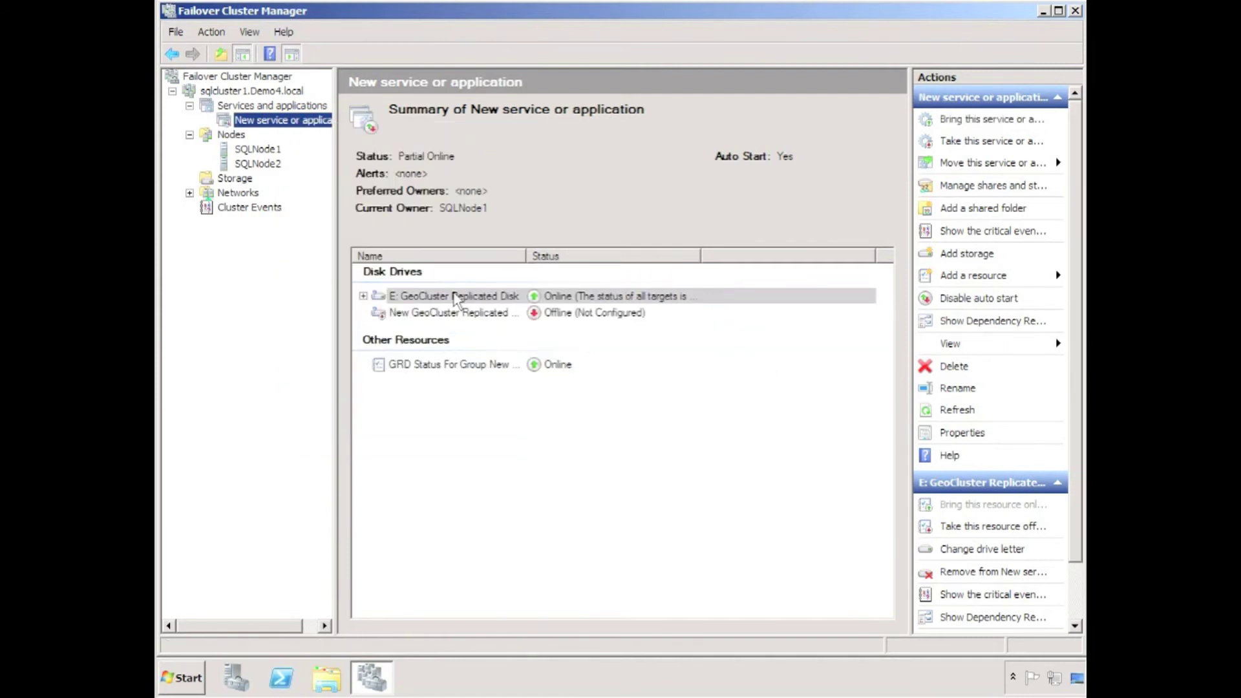
pyautogui.rightClick(447, 311)
# - Rename the new resource to 'F: GeoCluster Replicated Disk' and review its property tabs
pyautogui.click(486, 474)
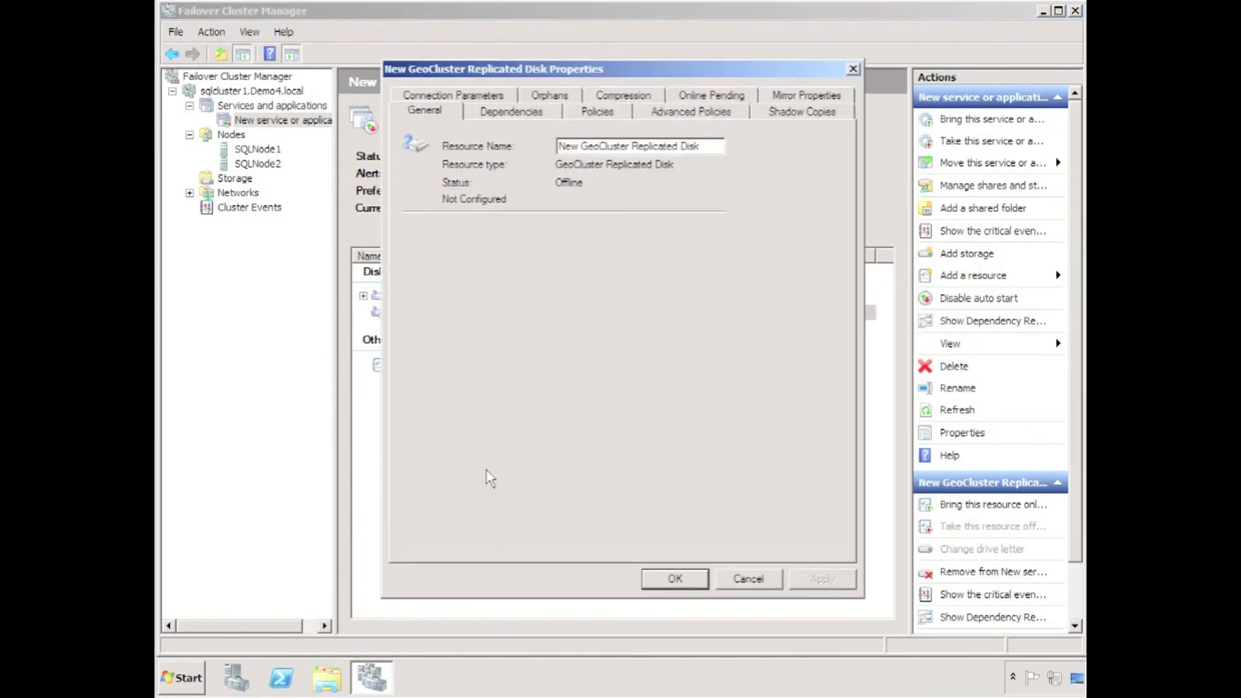
pyautogui.moveTo(590, 152); pyautogui.dragTo(518, 150)
pyautogui.write('F:')
pyautogui.click(511, 112)
pyautogui.click(598, 111)
pyautogui.click(801, 112)
pyautogui.click(781, 95)
pyautogui.click(714, 111)
pyautogui.click(637, 111)
pyautogui.click(548, 111)
# - Enable orphan file handling, replicate disk F: over Cluster Network 1, and apply the settings
pyautogui.click(437, 180)
pyautogui.click(454, 111)
pyautogui.click(673, 187)
pyautogui.click(653, 215)
pyautogui.click(674, 226)
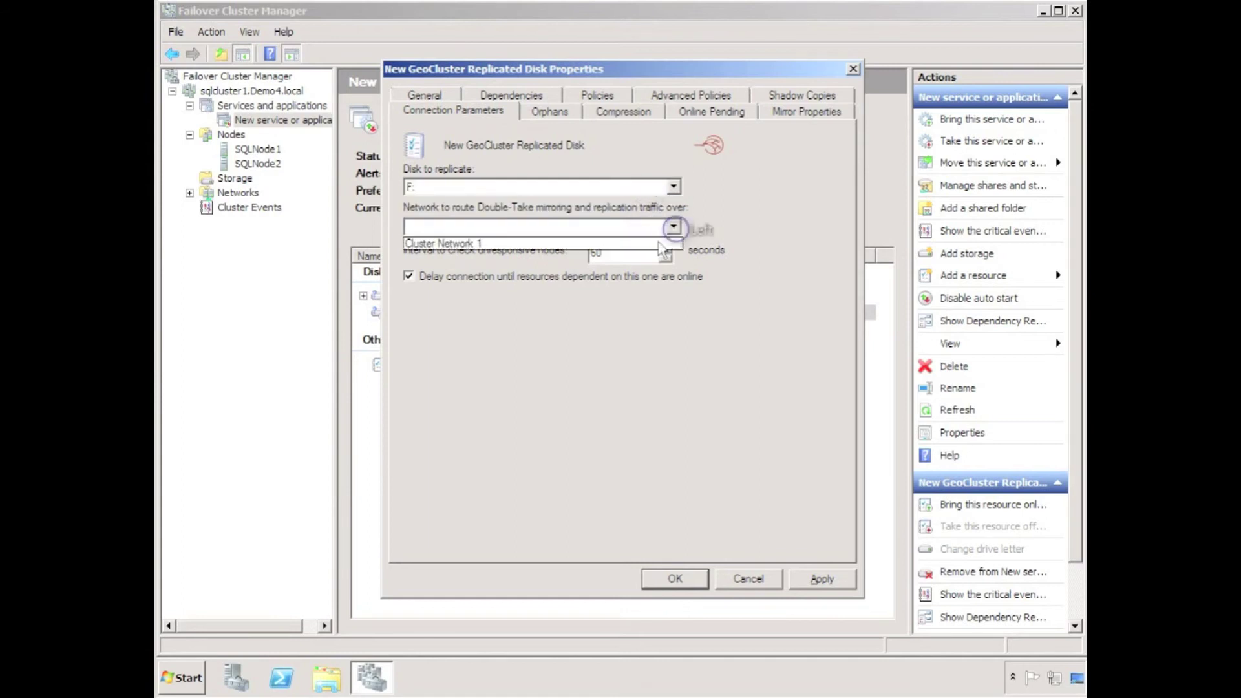
pyautogui.click(663, 239)
pyautogui.click(675, 579)
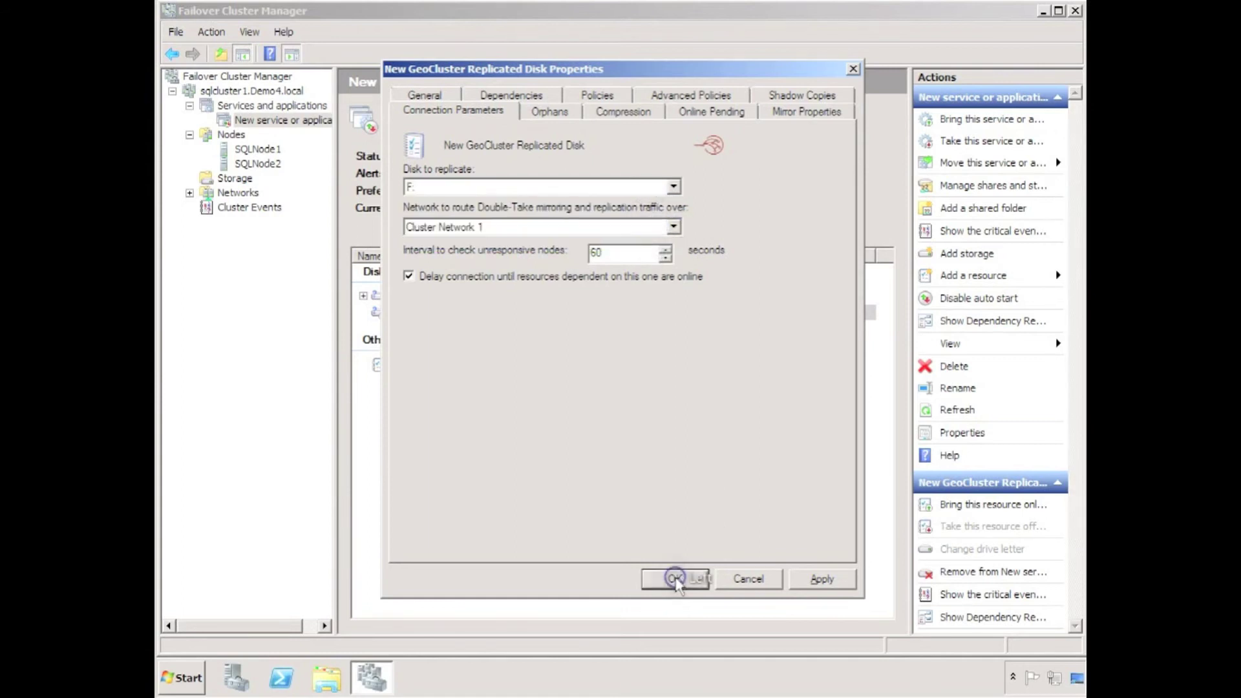
# - Bring the F: replicated disk online and widen the resource list columns
pyautogui.rightClick(415, 311)
pyautogui.click(440, 320)
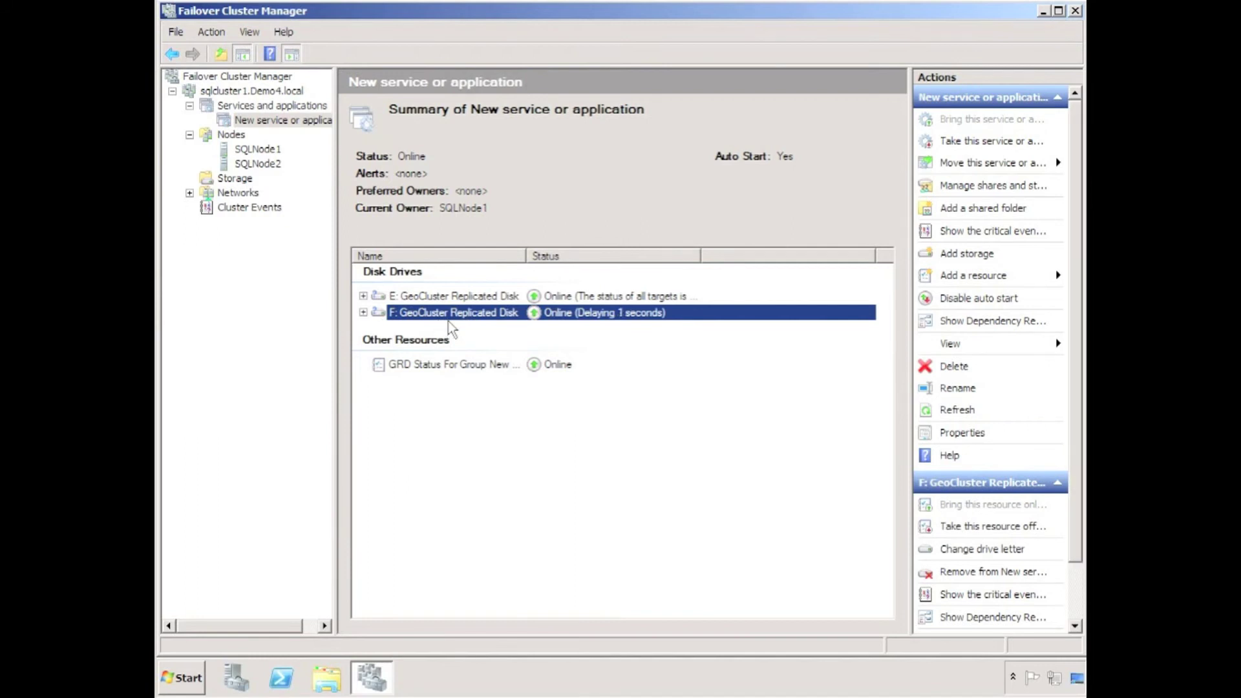
pyautogui.moveTo(701, 256); pyautogui.dragTo(811, 256)
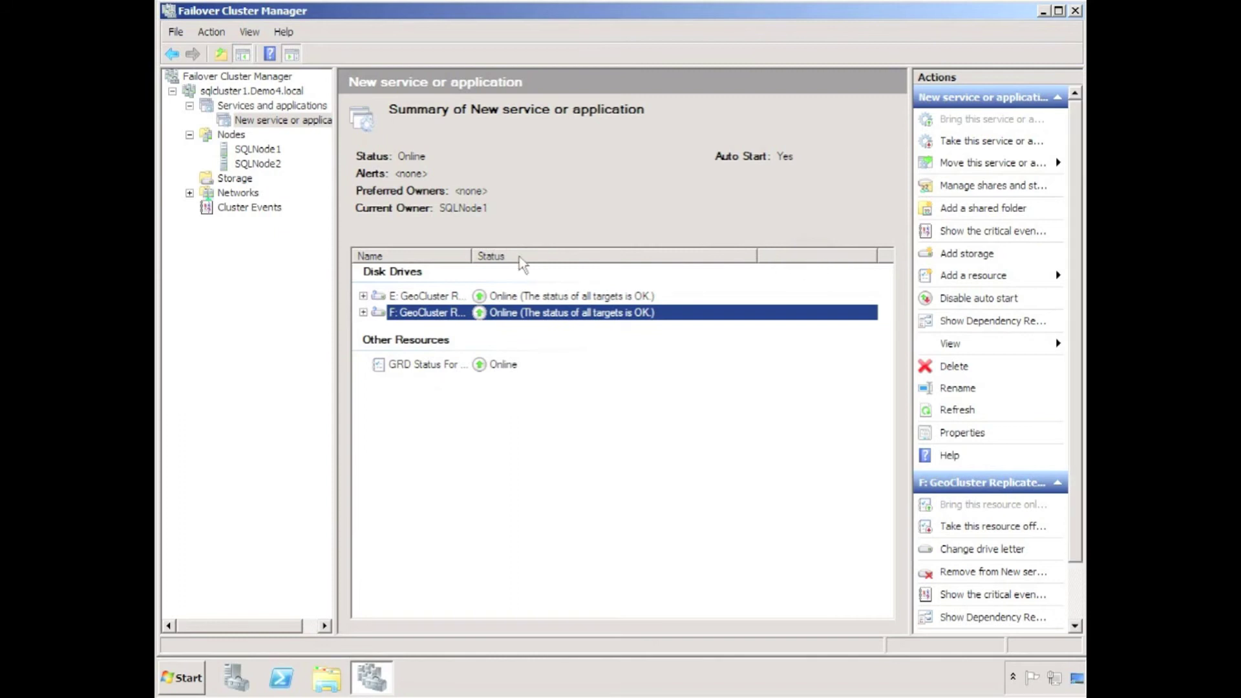
pyautogui.moveTo(472, 255); pyautogui.dragTo(535, 256)
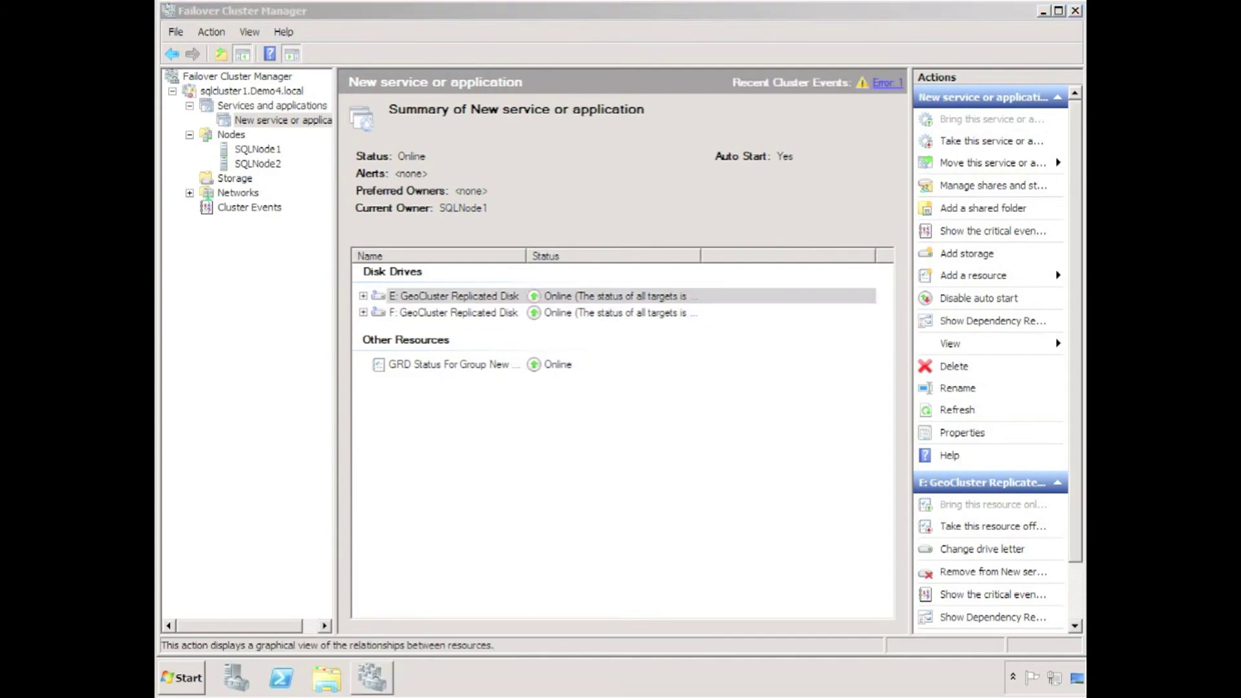
# - In Double-Take Replication Console, verify SQLNode1's E: and F: replication sets to SQLNODE2 are OK
pyautogui.click(185, 677)
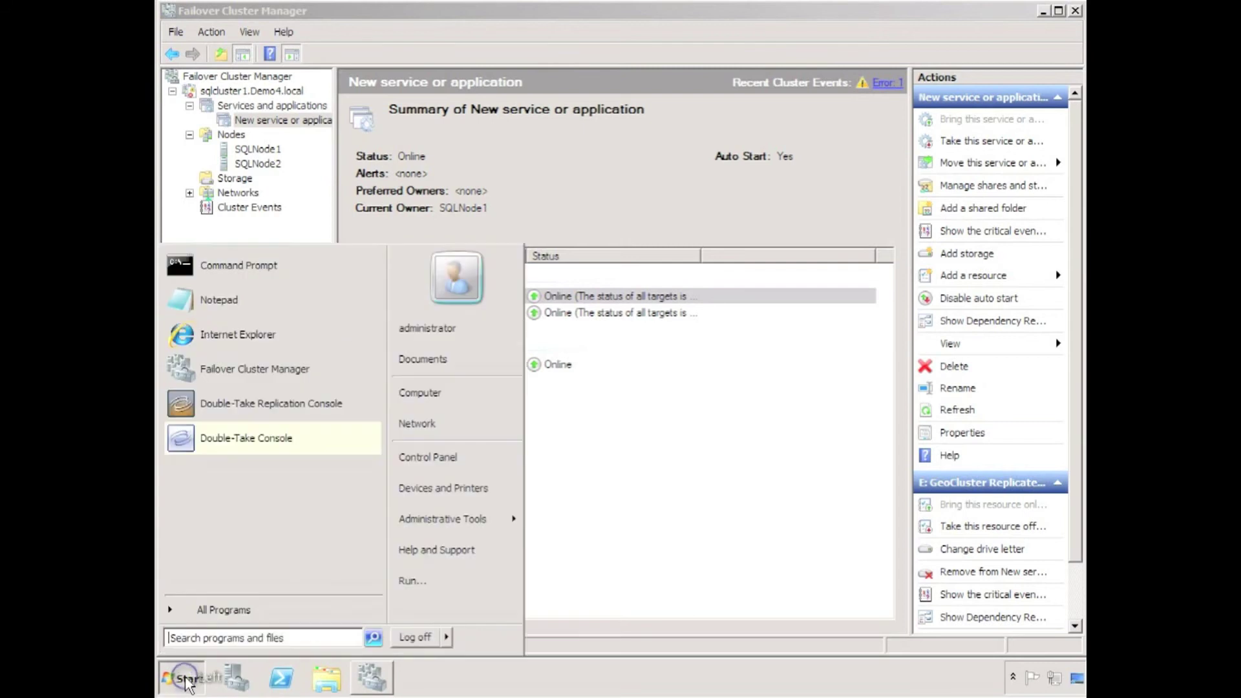
pyautogui.click(204, 402)
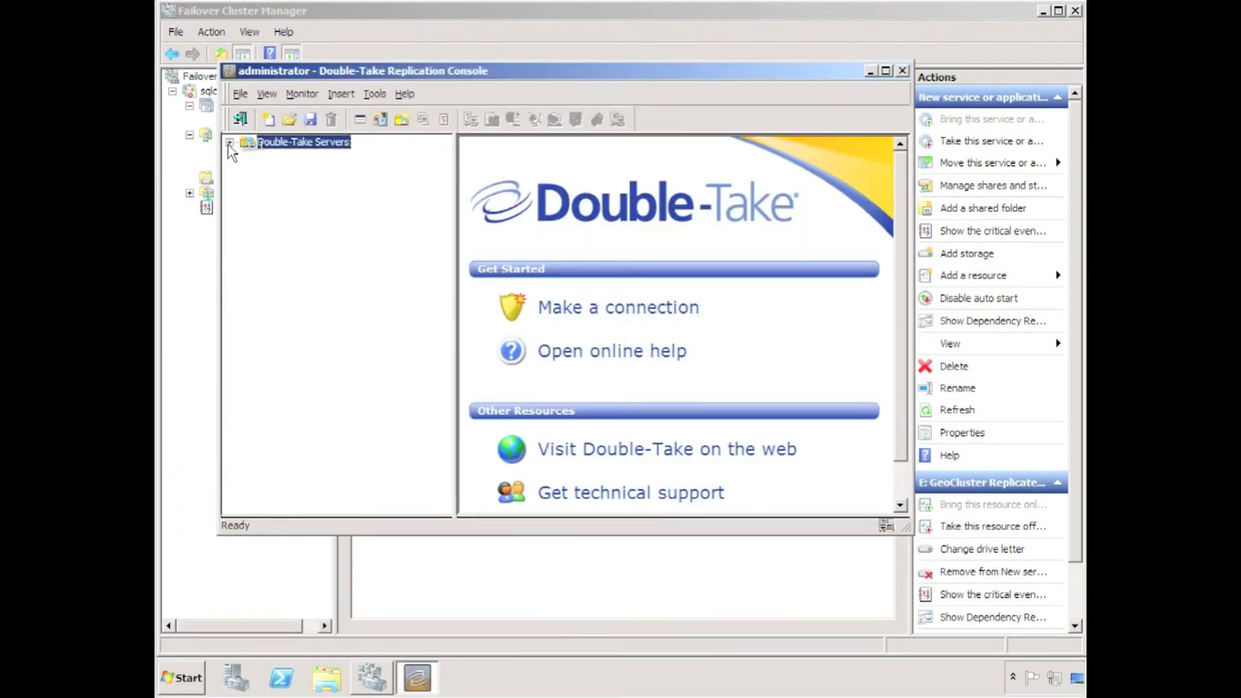
pyautogui.click(230, 142)
pyautogui.click(247, 156)
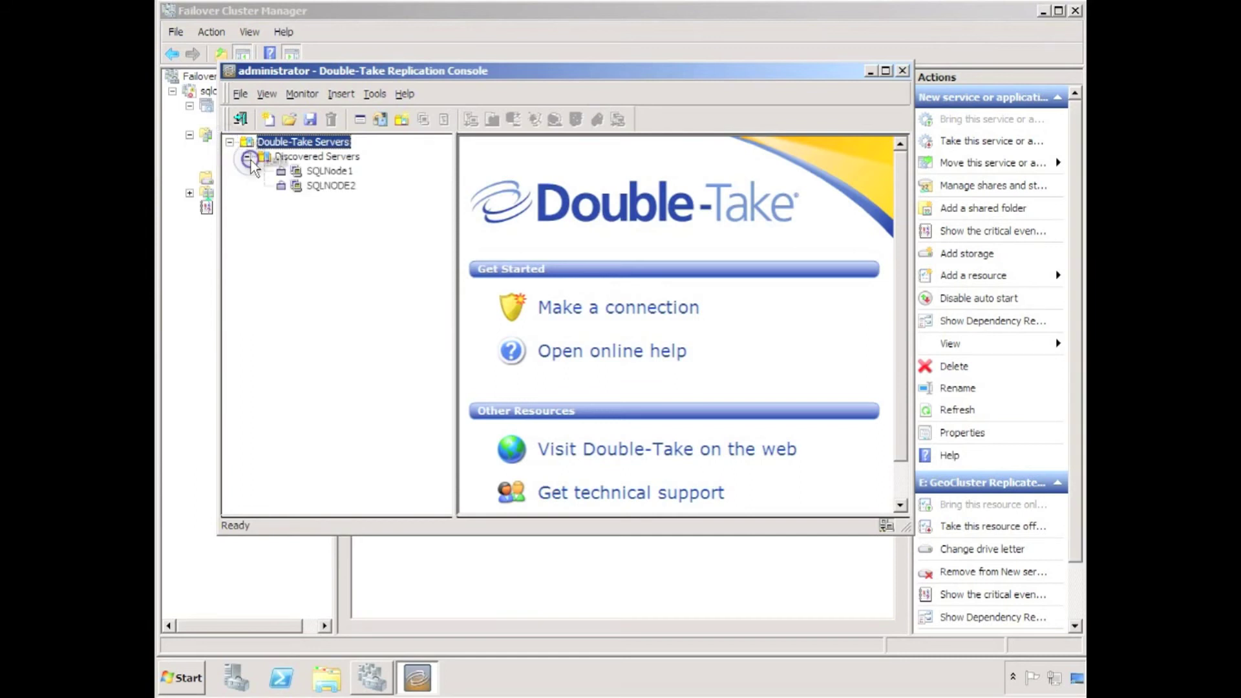
pyautogui.click(321, 172)
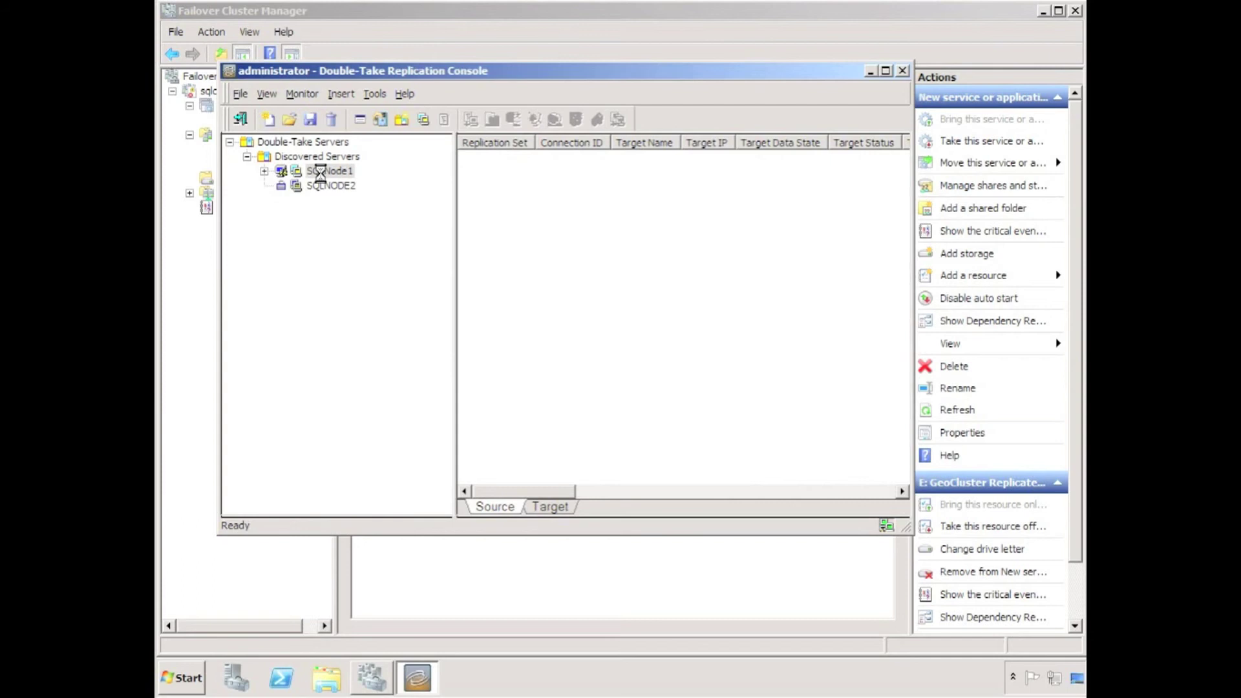
pyautogui.click(320, 172)
pyautogui.click(320, 261)
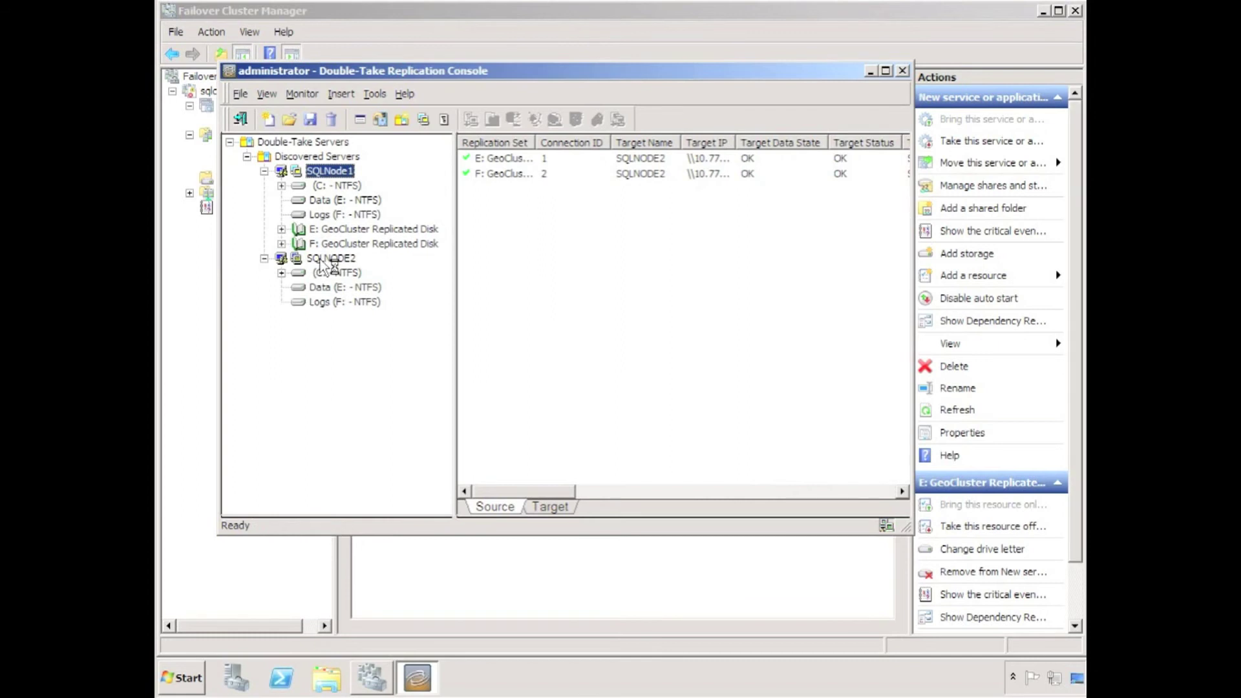
pyautogui.click(304, 556)
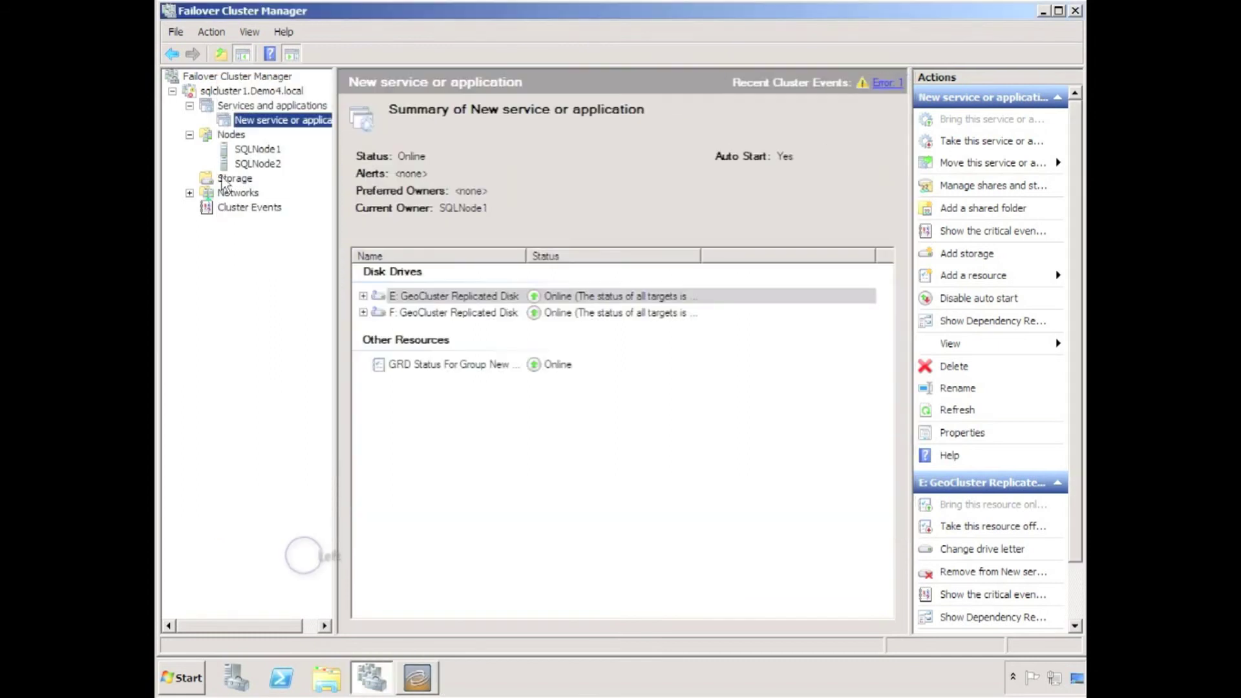
# - Move the New service or application group to node SQLNode2 and widen the resource columns
pyautogui.rightClick(246, 125)
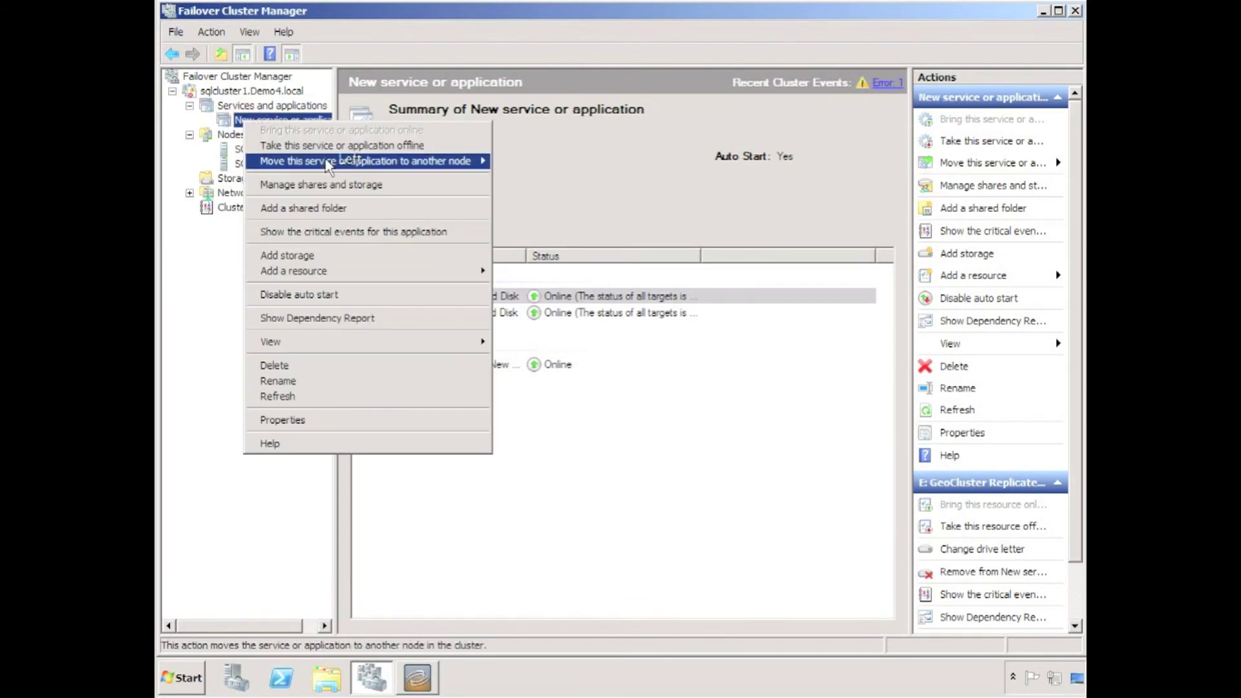
pyautogui.moveTo(327, 159)
pyautogui.click(550, 165)
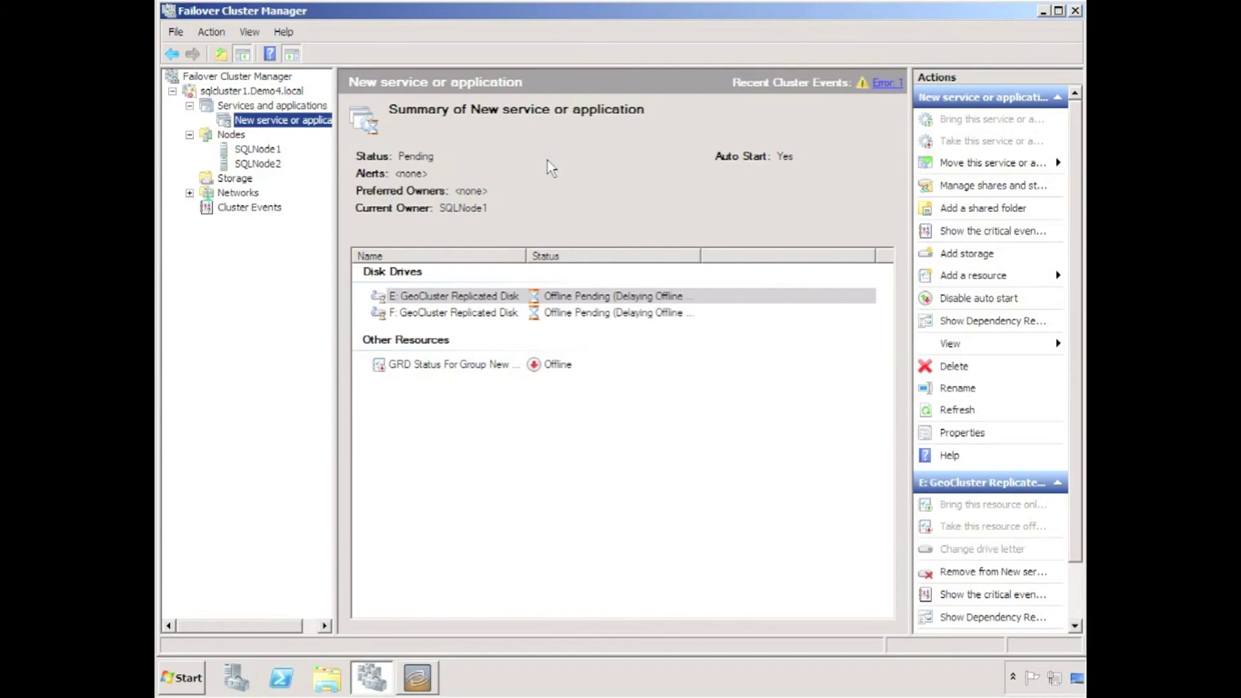
pyautogui.moveTo(700, 255); pyautogui.dragTo(823, 256)
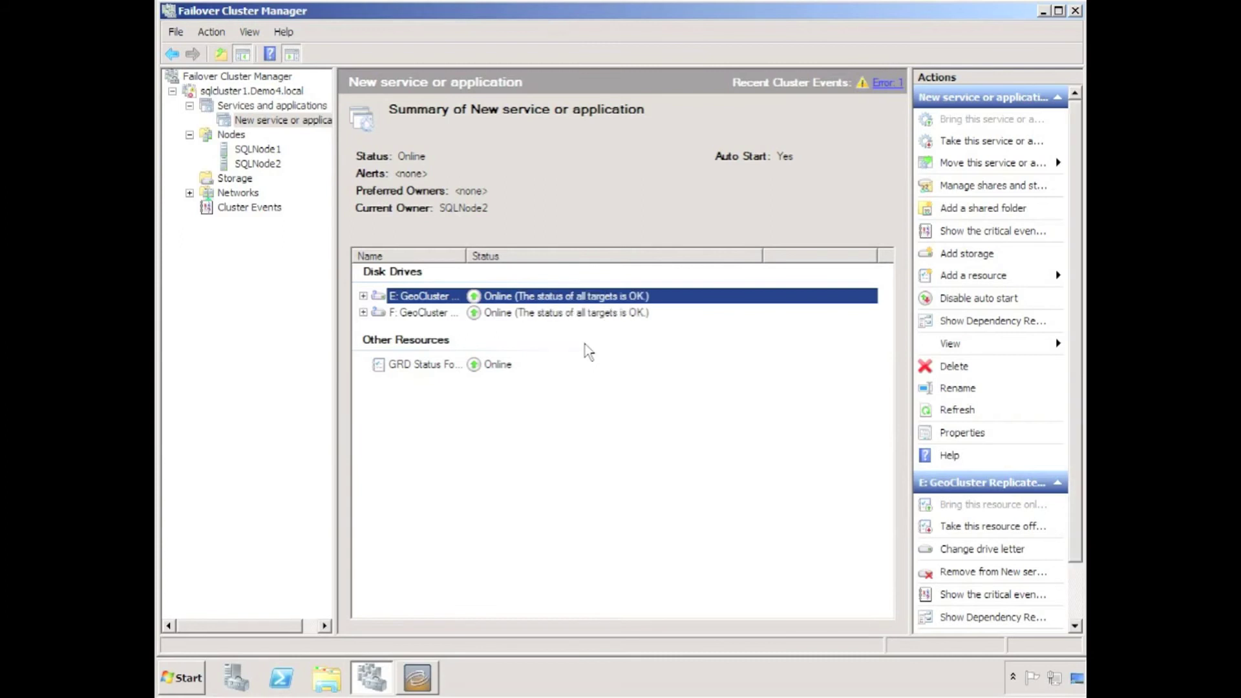
# - Check that SQLNODE2 replicates E: and F: to HVNODE13 with OK states, then close the console
pyautogui.click(419, 672)
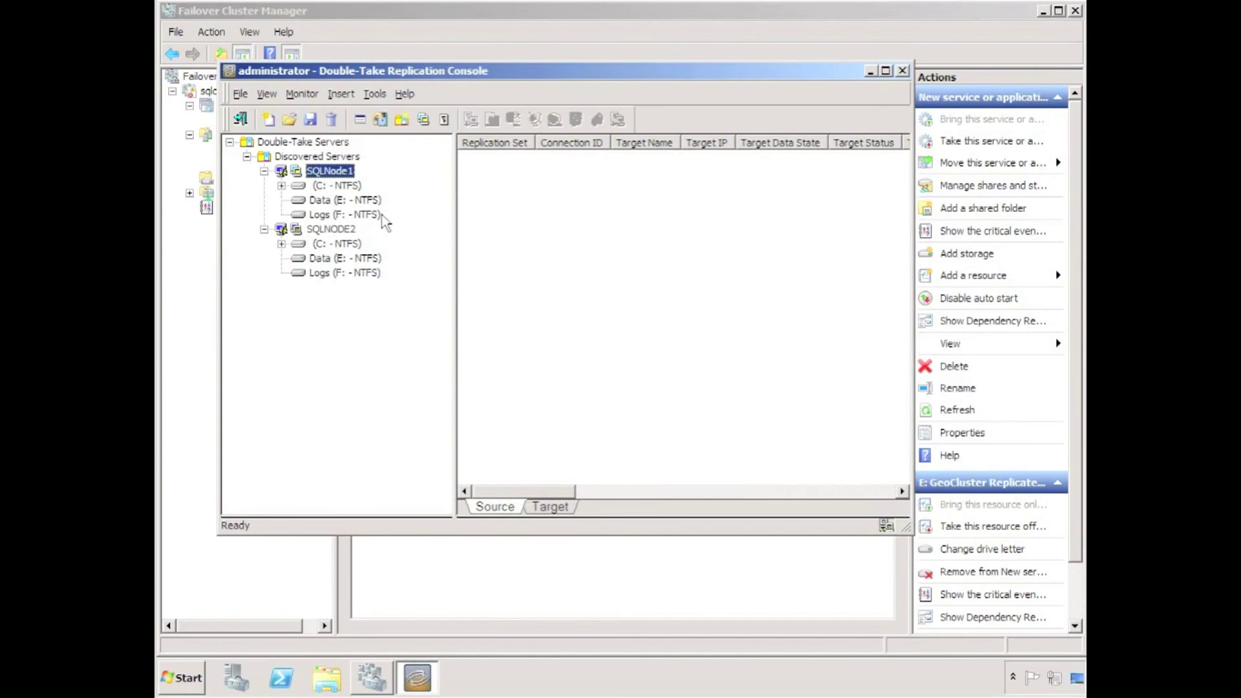
pyautogui.click(323, 231)
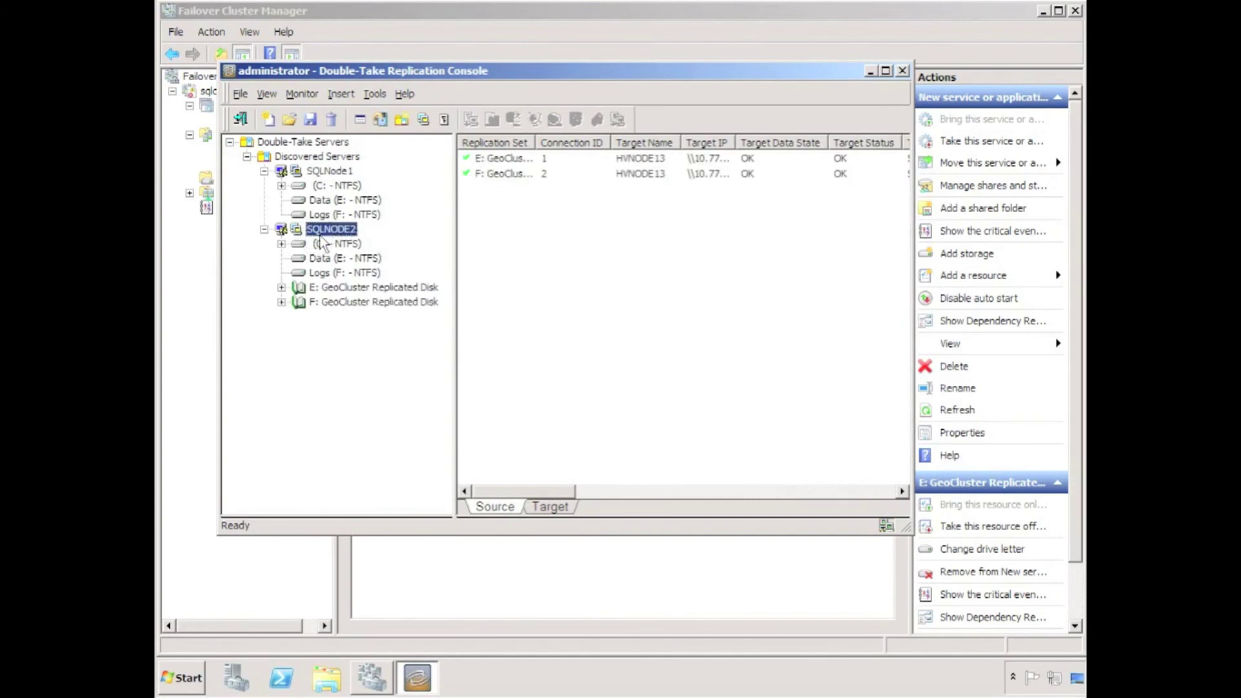
pyautogui.moveTo(552, 490); pyautogui.dragTo(485, 491)
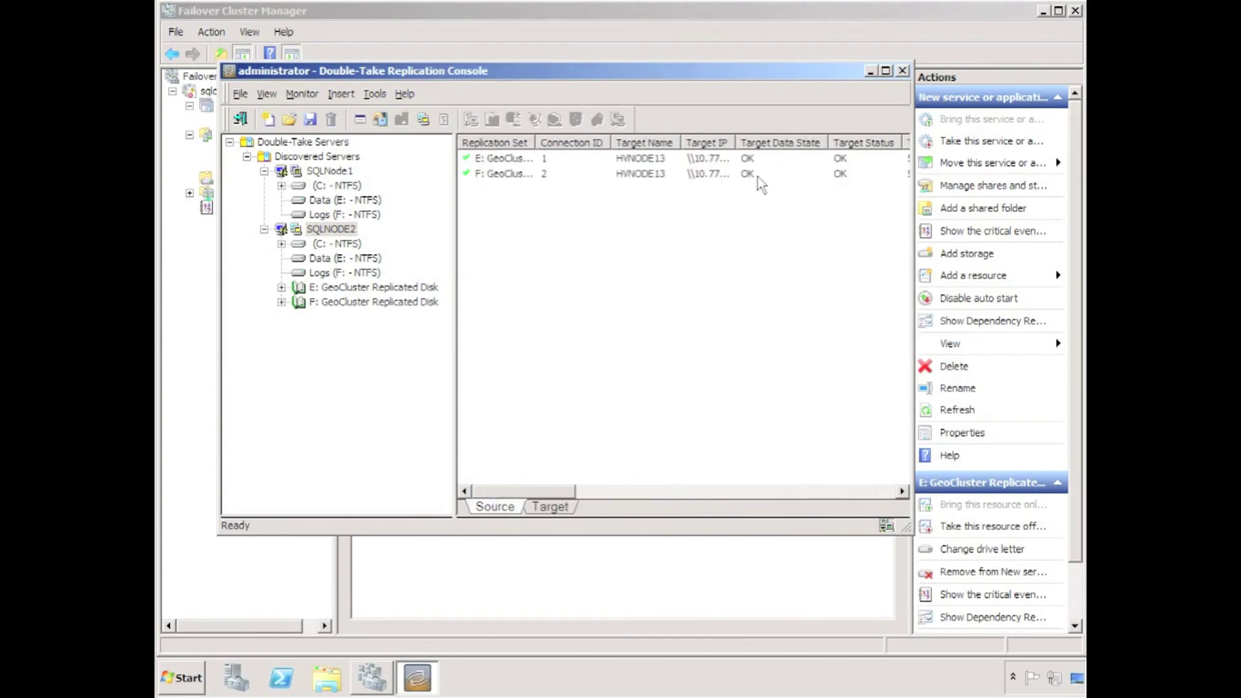
pyautogui.click(903, 71)
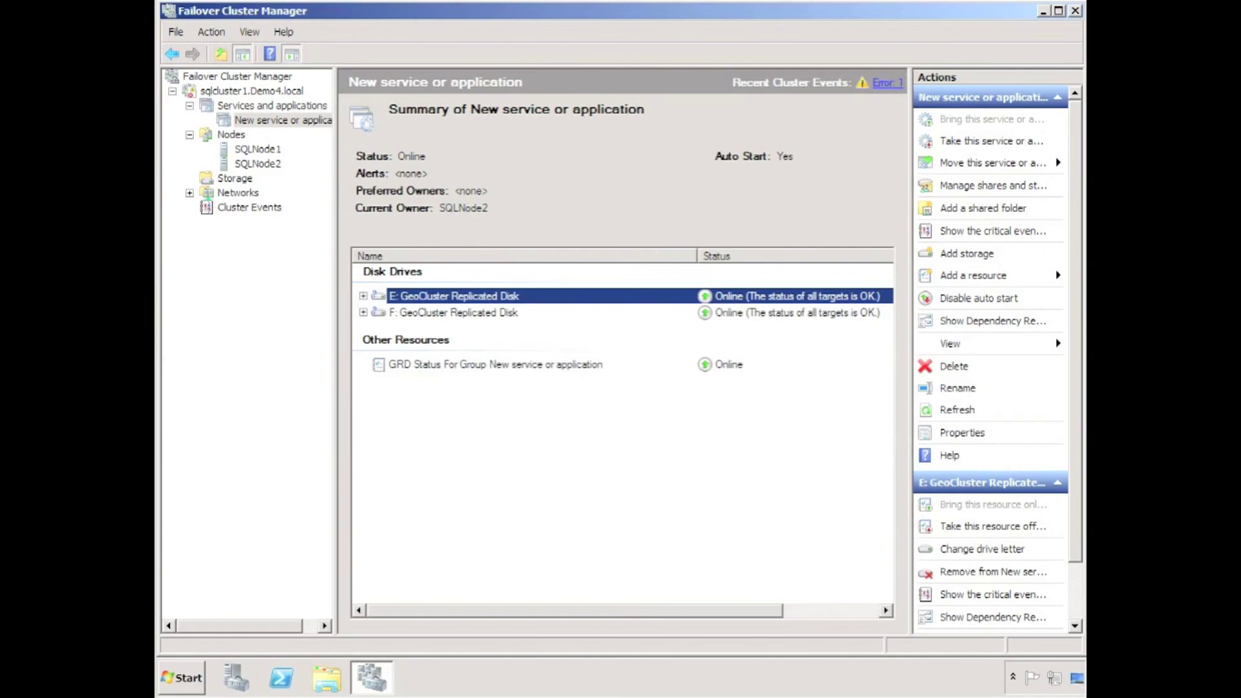
# - In a Command Prompt, set SourceFailoverDelay=3 on the E: GeoCluster Replicated Disk
pyautogui.click(179, 687)
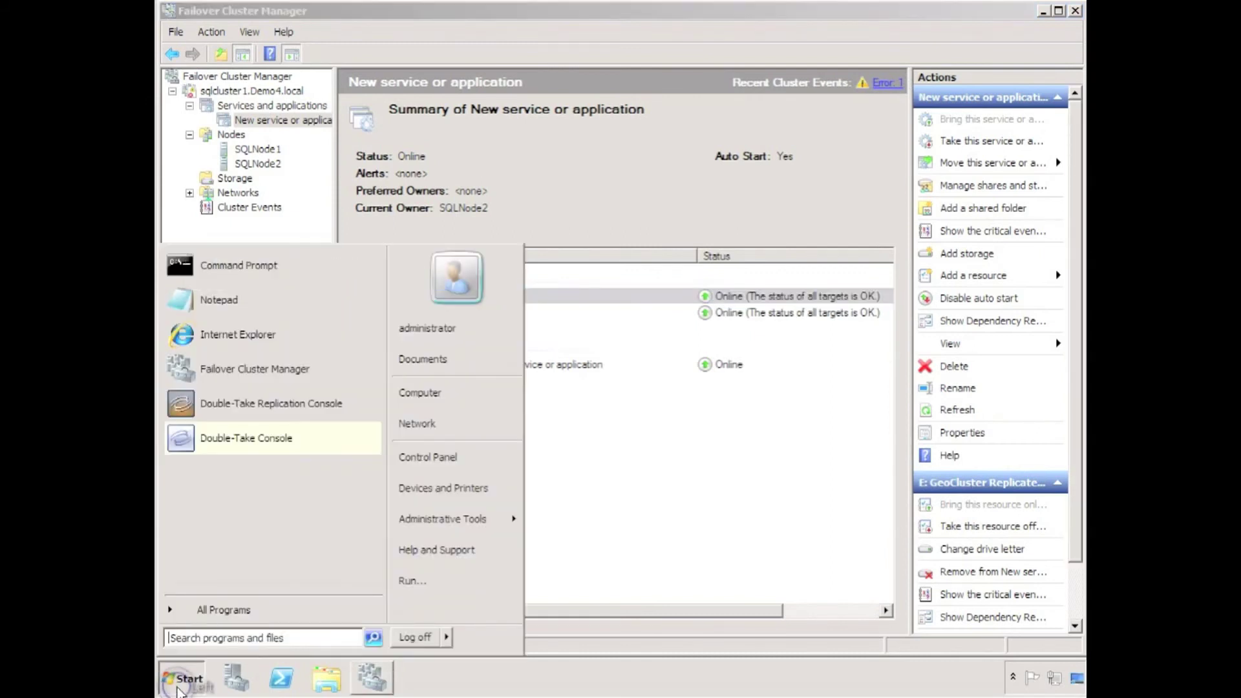
pyautogui.click(247, 266)
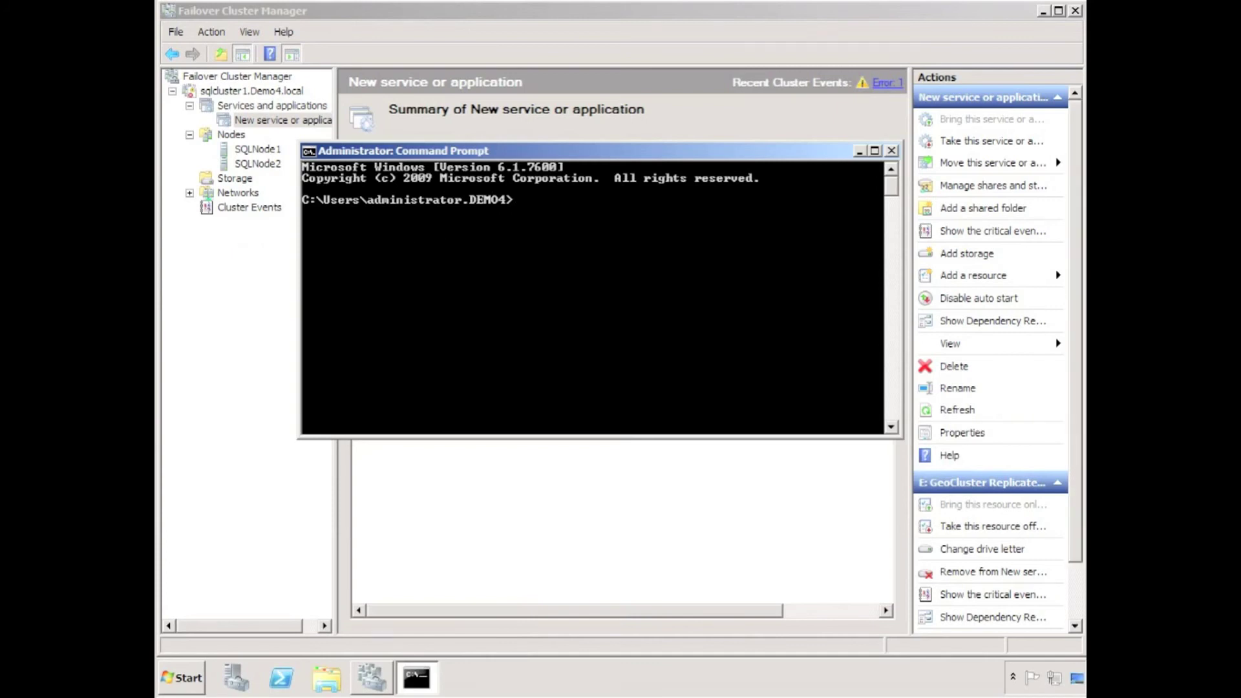
pyautogui.write('cluster res "E: GeoCluster Replicated Disk"  /priv SourceFailoverDelay=<newvalue>')
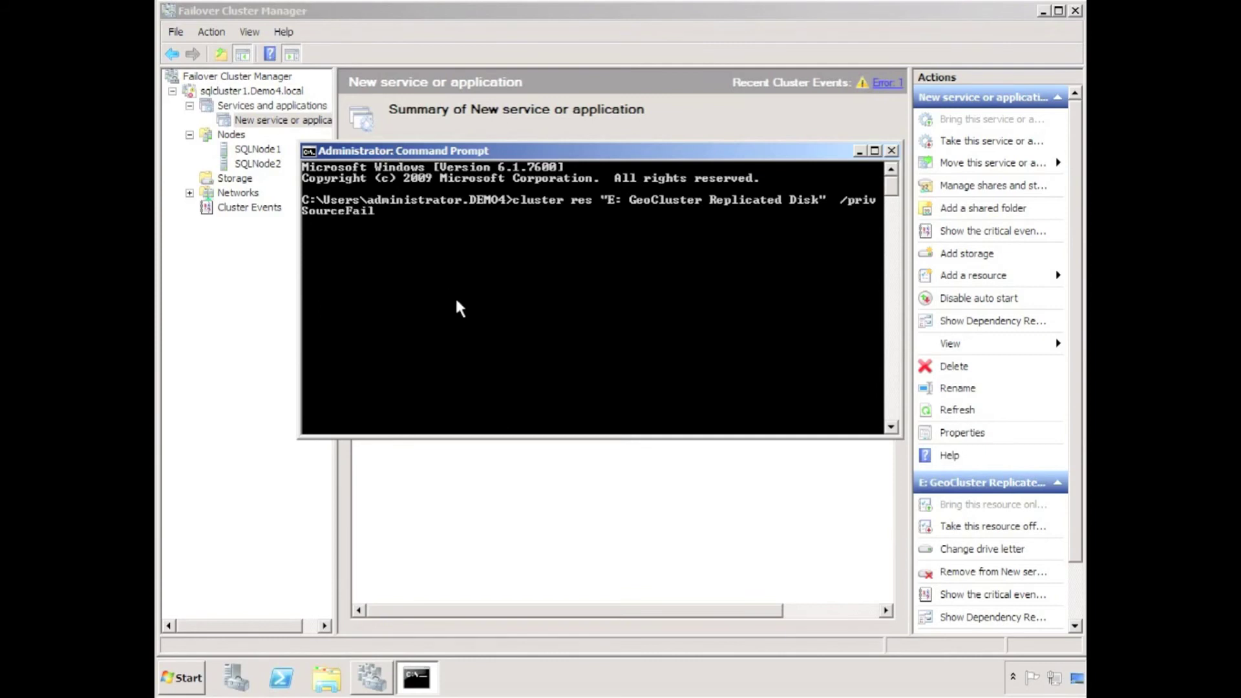
pyautogui.click(456, 291)
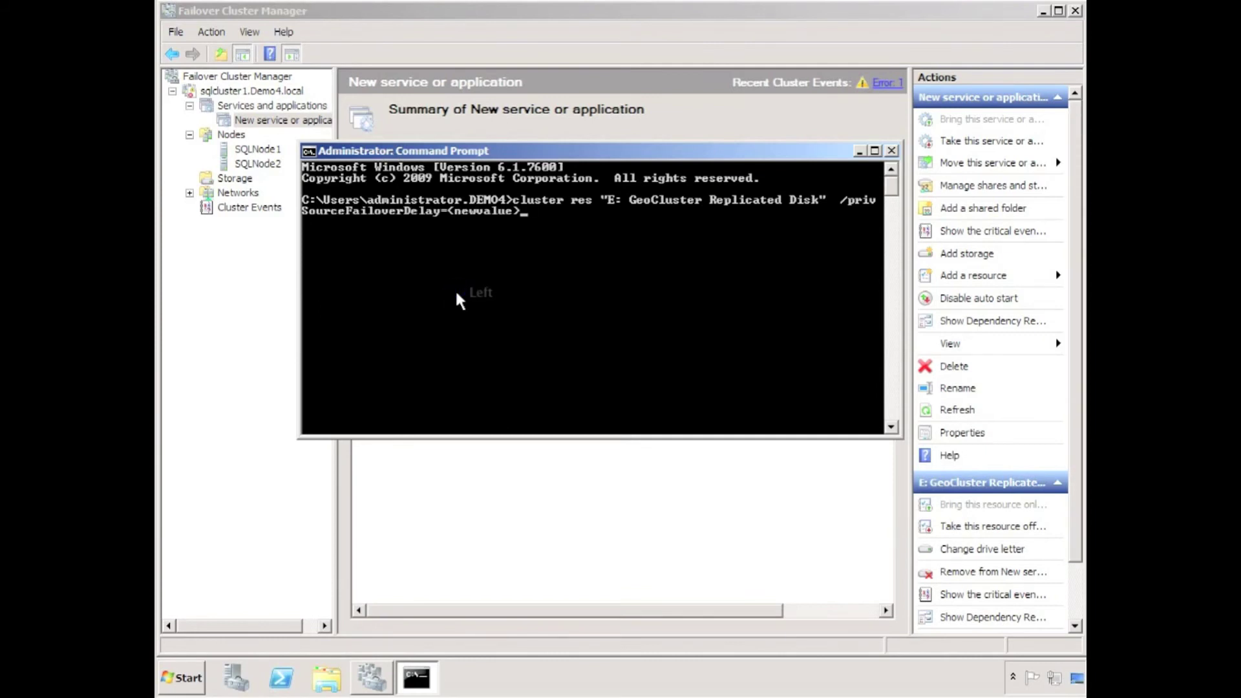
pyautogui.press('BackSpace')
pyautogui.press('BackSpace')
pyautogui.press('BackSpace')
pyautogui.press('BackSpace')
pyautogui.press('BackSpace')
pyautogui.press('BackSpace')
pyautogui.write('3')
pyautogui.press('Return')
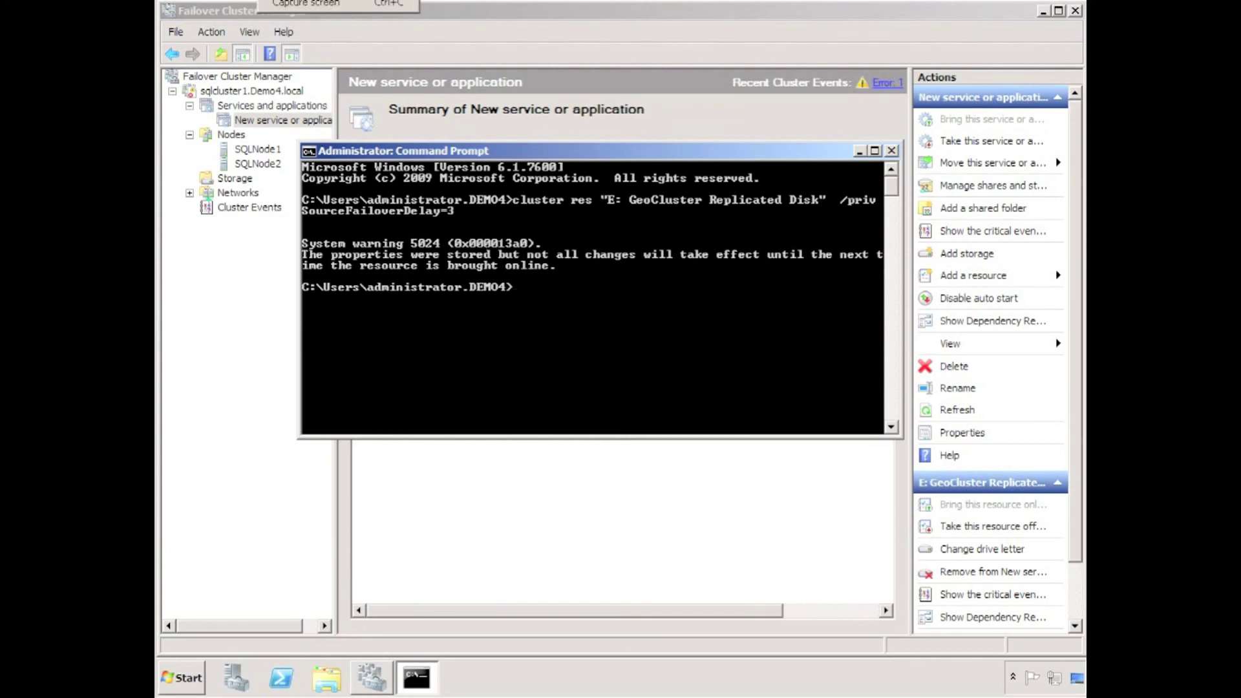
# - Set SourceFailoverDelay=3 on the F: GeoCluster Replicated Disk and close the prompt
pyautogui.write('cluster res "F: GeoCluster')
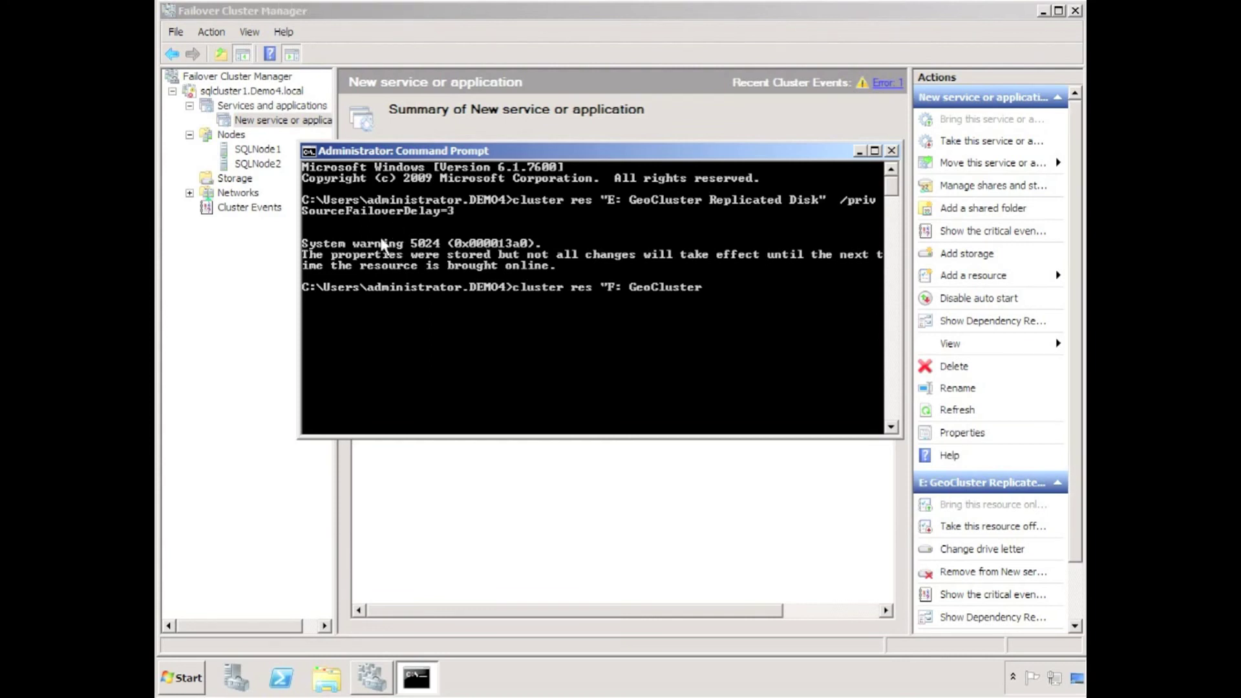
pyautogui.write(' Replicated Disk"  /priv SourceFailoverDelay=<newvalue>')
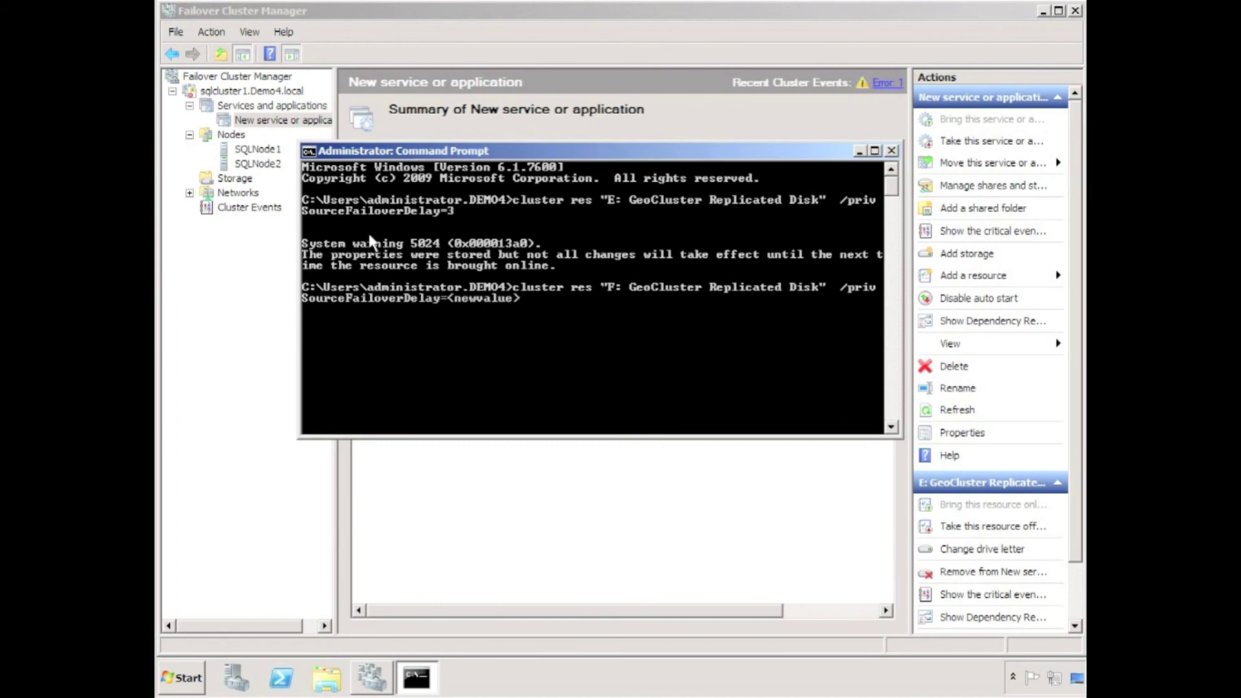
pyautogui.press('BackSpace')
pyautogui.press('BackSpace')
pyautogui.press('BackSpace')
pyautogui.press('BackSpace')
pyautogui.press('BackSpace')
pyautogui.press('BackSpace')
pyautogui.press('BackSpace')
pyautogui.press('BackSpace')
pyautogui.press('BackSpace')
pyautogui.press('BackSpace')
pyautogui.write('3')
pyautogui.press('Return')
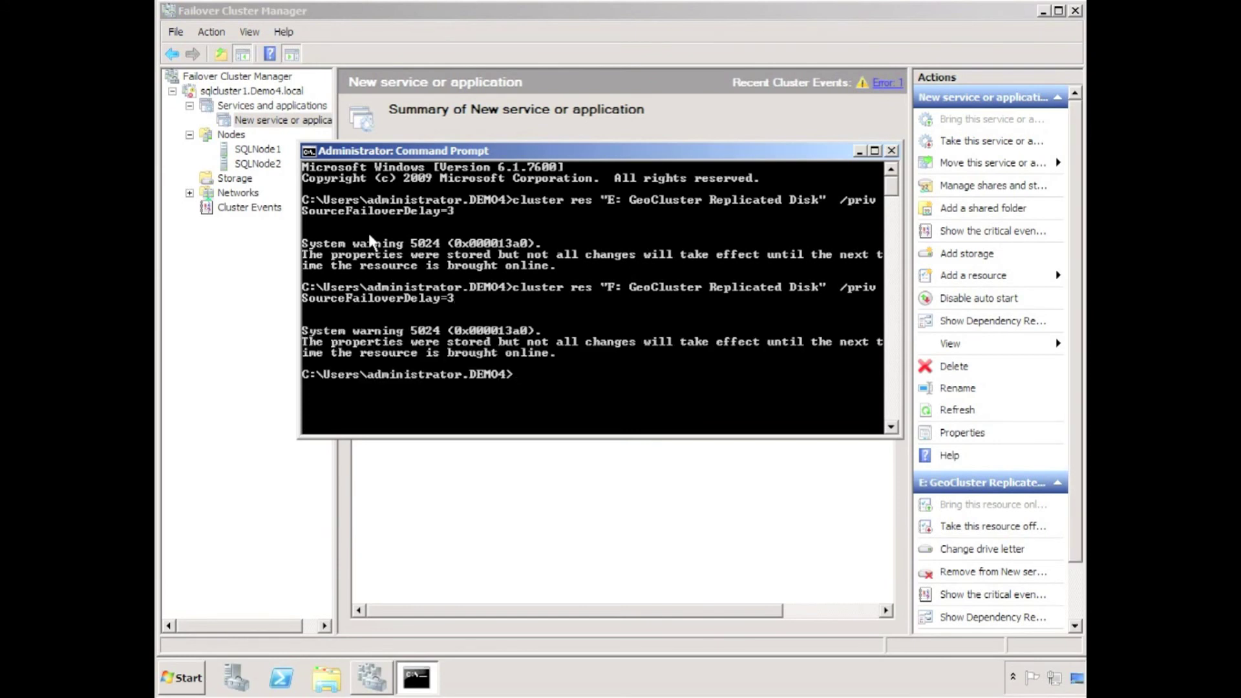
pyautogui.click(892, 151)
# - Move the New service or application group to node SQLNode1
pyautogui.rightClick(213, 122)
pyautogui.click(271, 162)
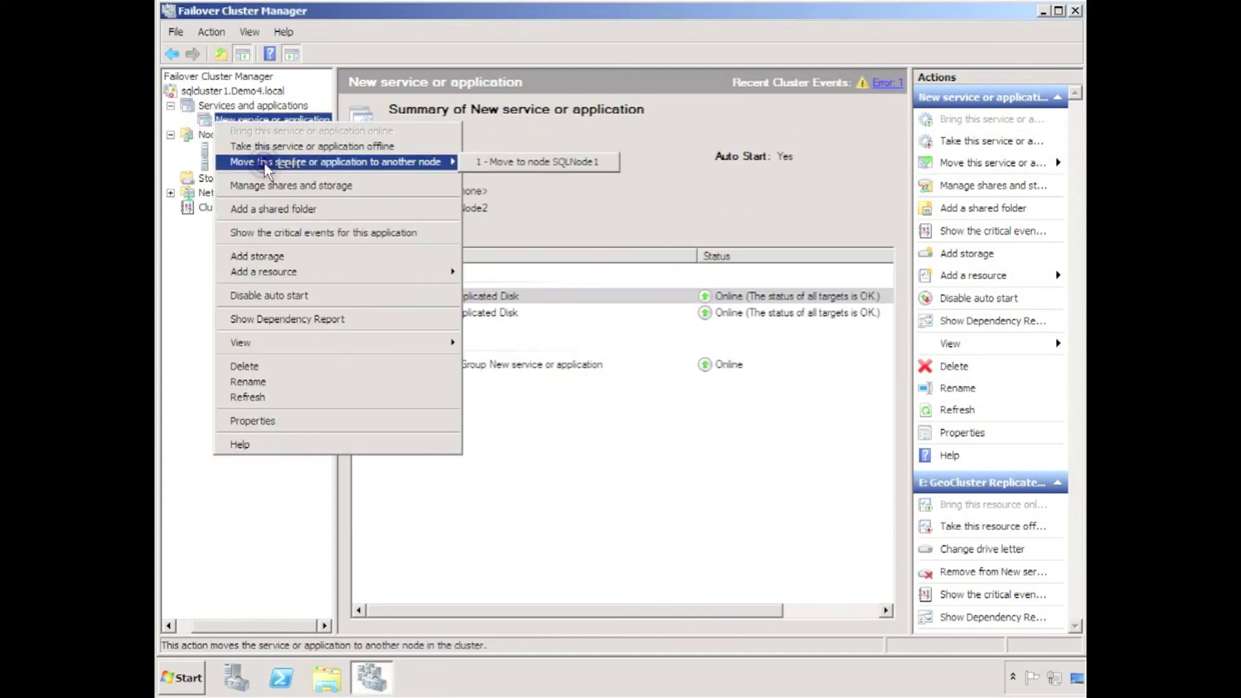
pyautogui.click(491, 162)
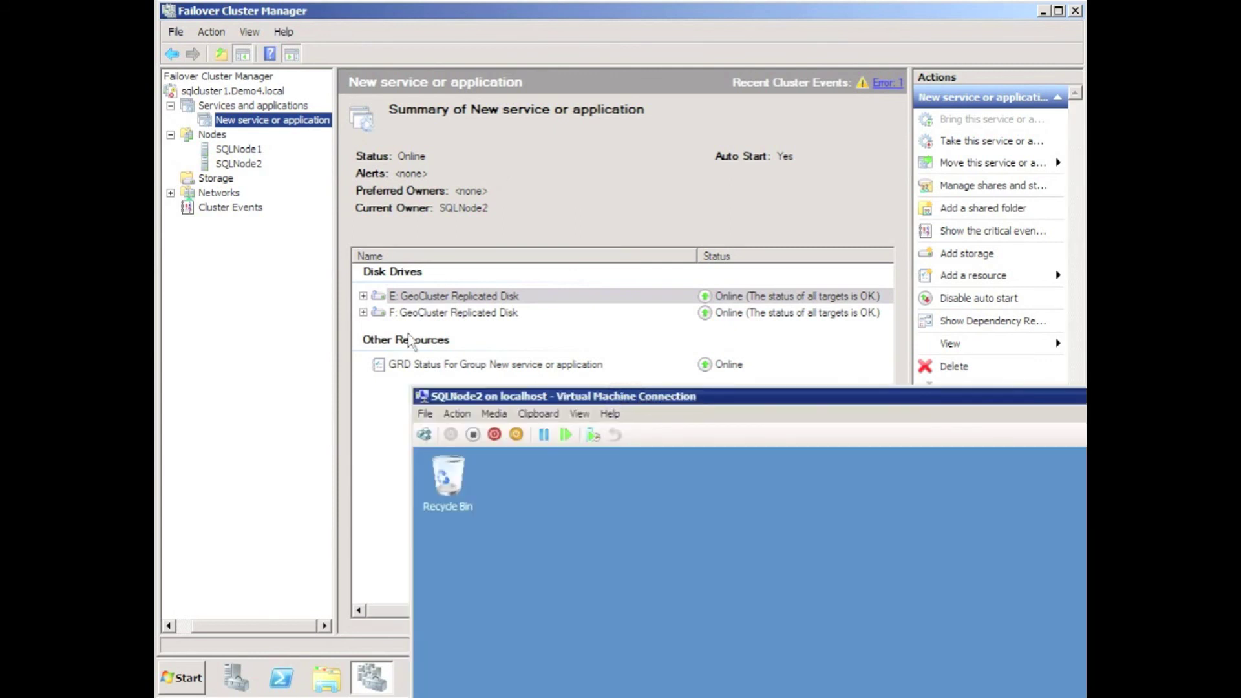
# - Turn off the SQLNode2 virtual machine and close its connection window
pyautogui.click(473, 438)
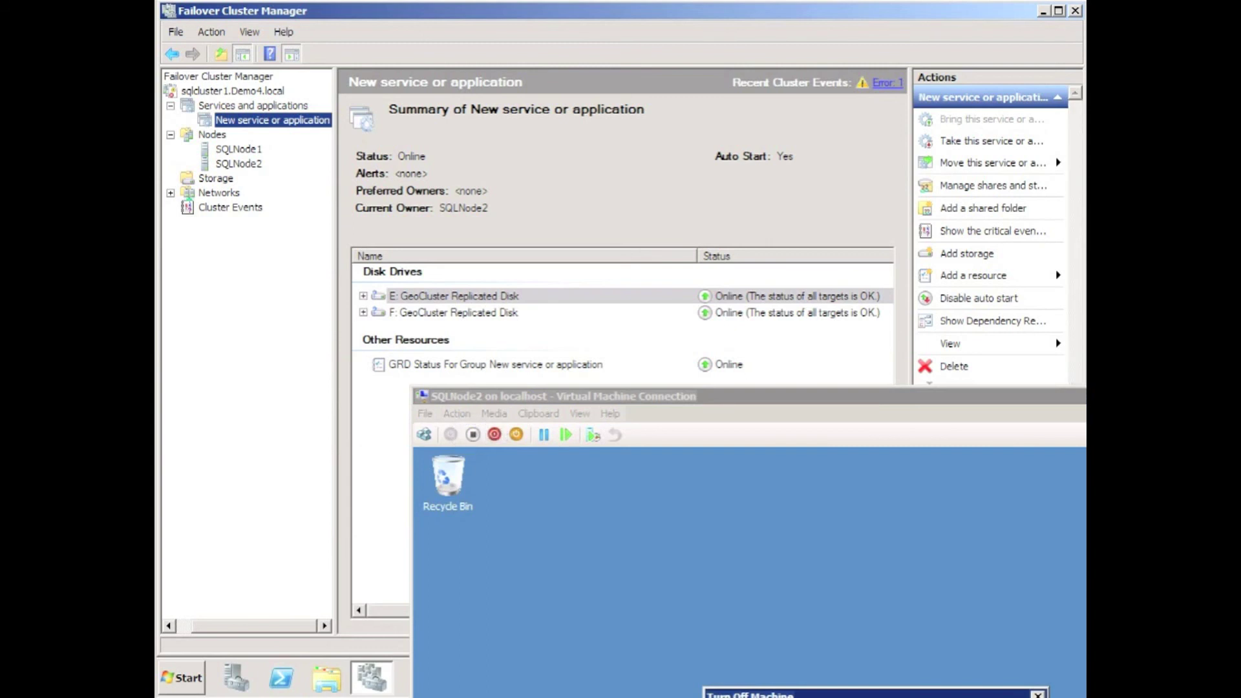
pyautogui.press('Return')
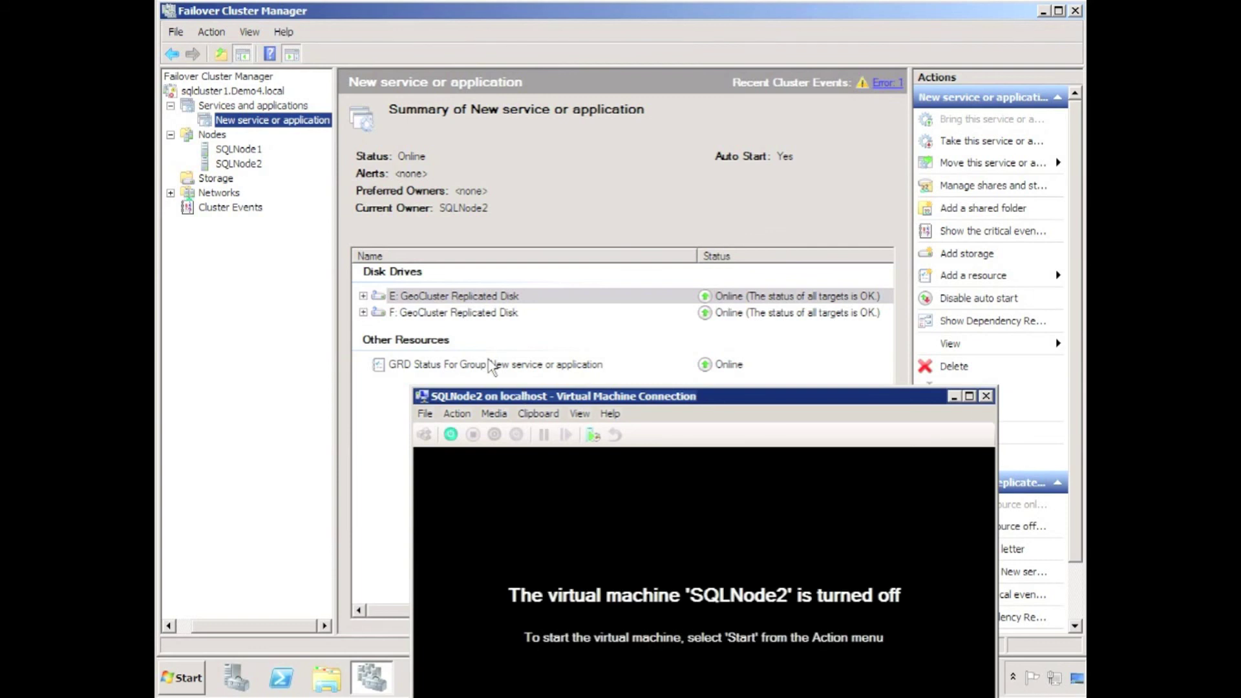
pyautogui.click(985, 397)
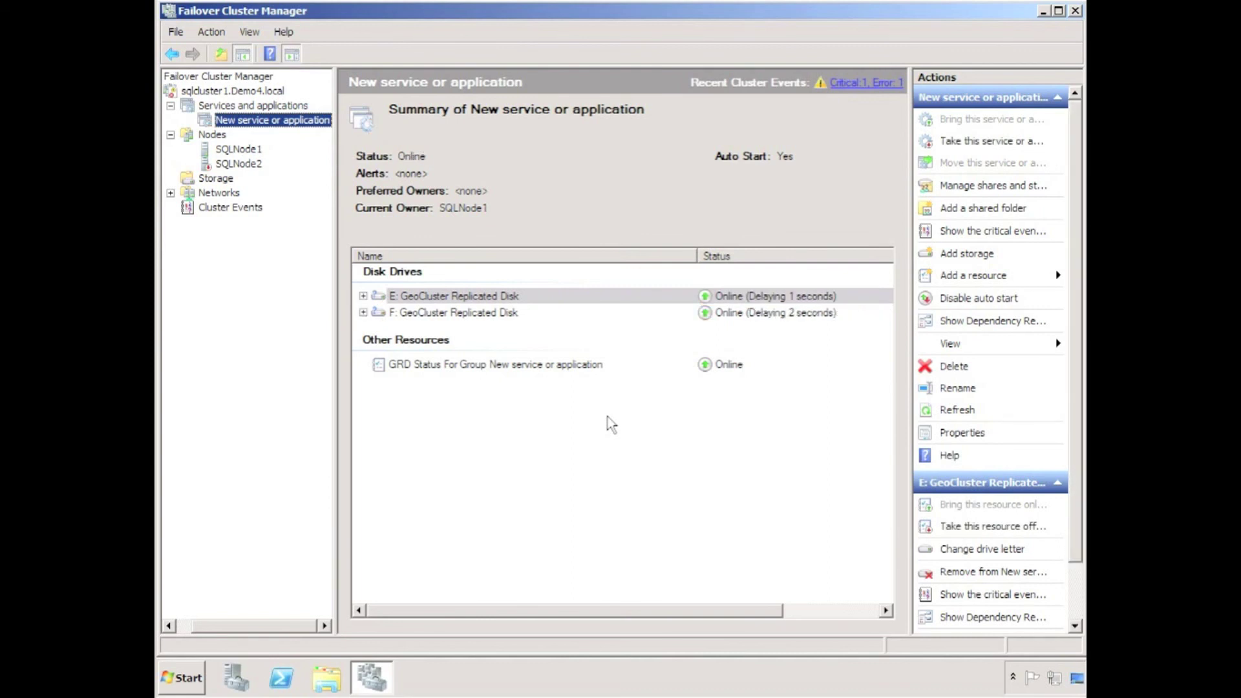
# - Start the SQLNode2 virtual machine again
pyautogui.click(452, 436)
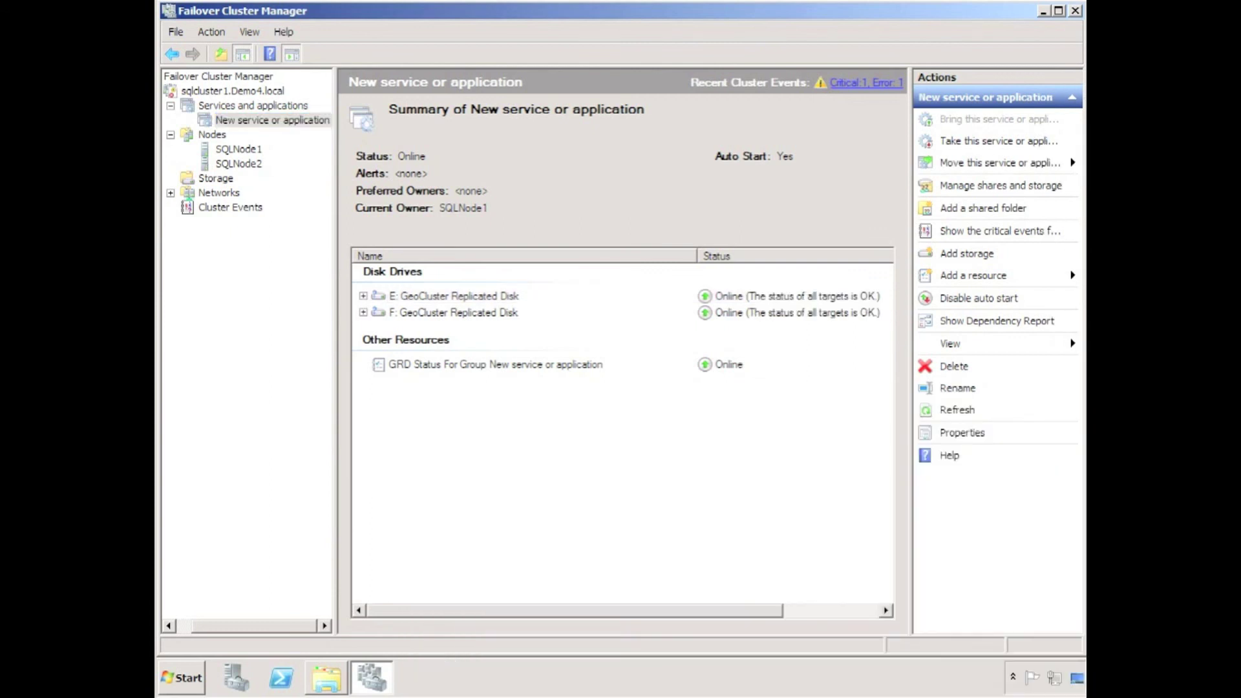
# - Remove the E: and F: replicated disks from the group into Available Storage
pyautogui.rightClick(402, 296)
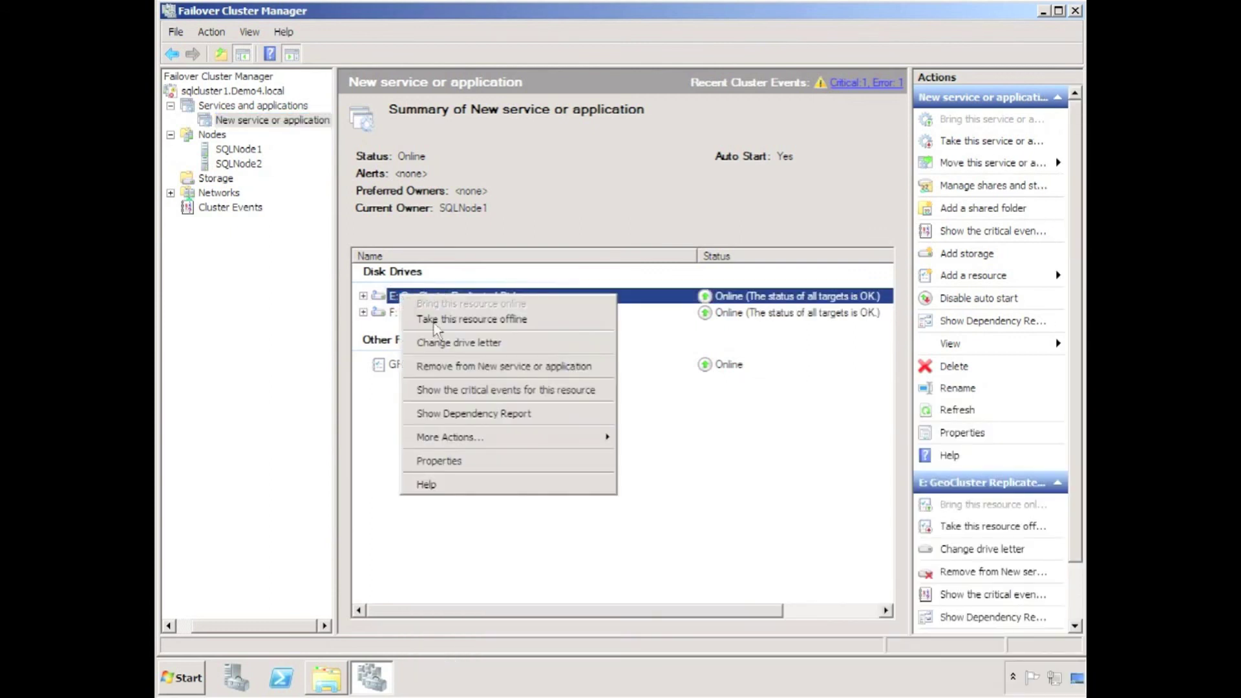
pyautogui.click(463, 366)
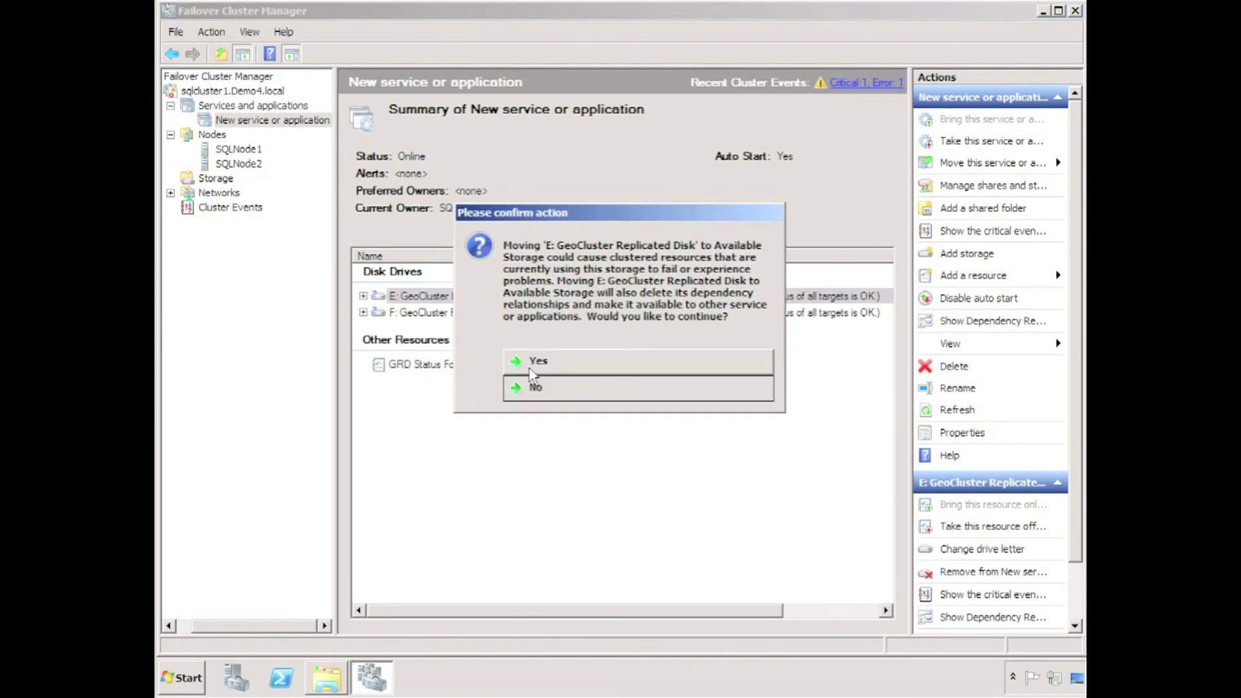
pyautogui.click(530, 367)
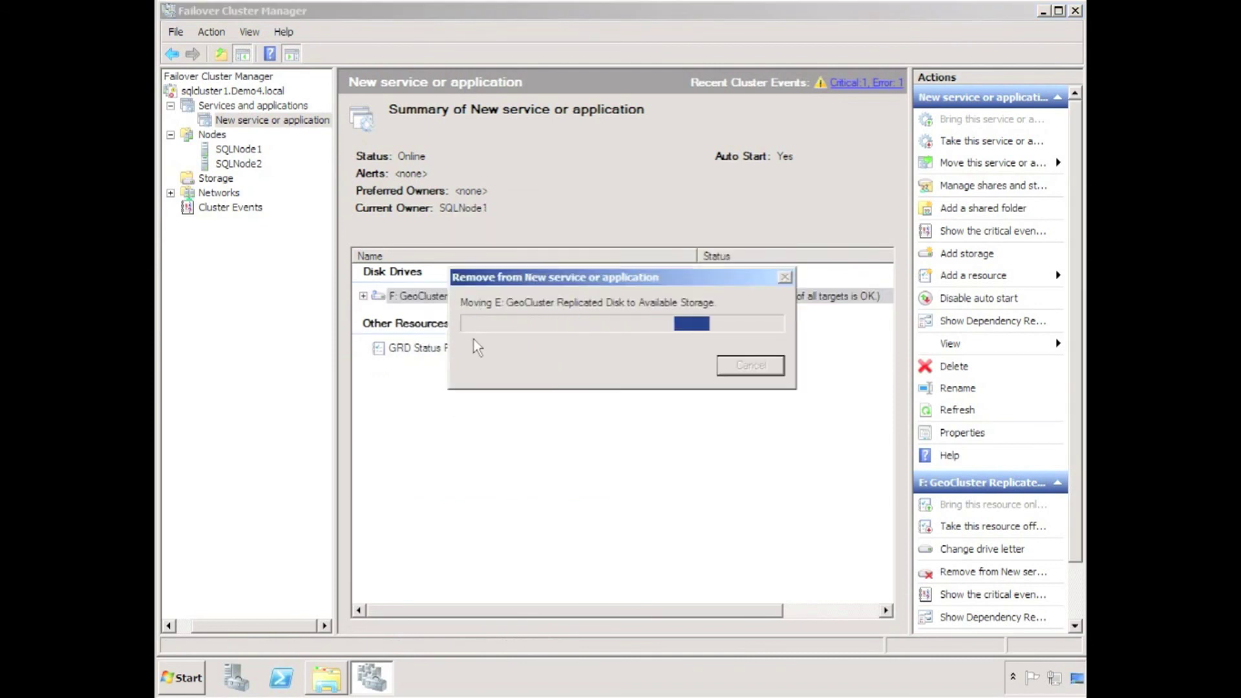
pyautogui.click(436, 296)
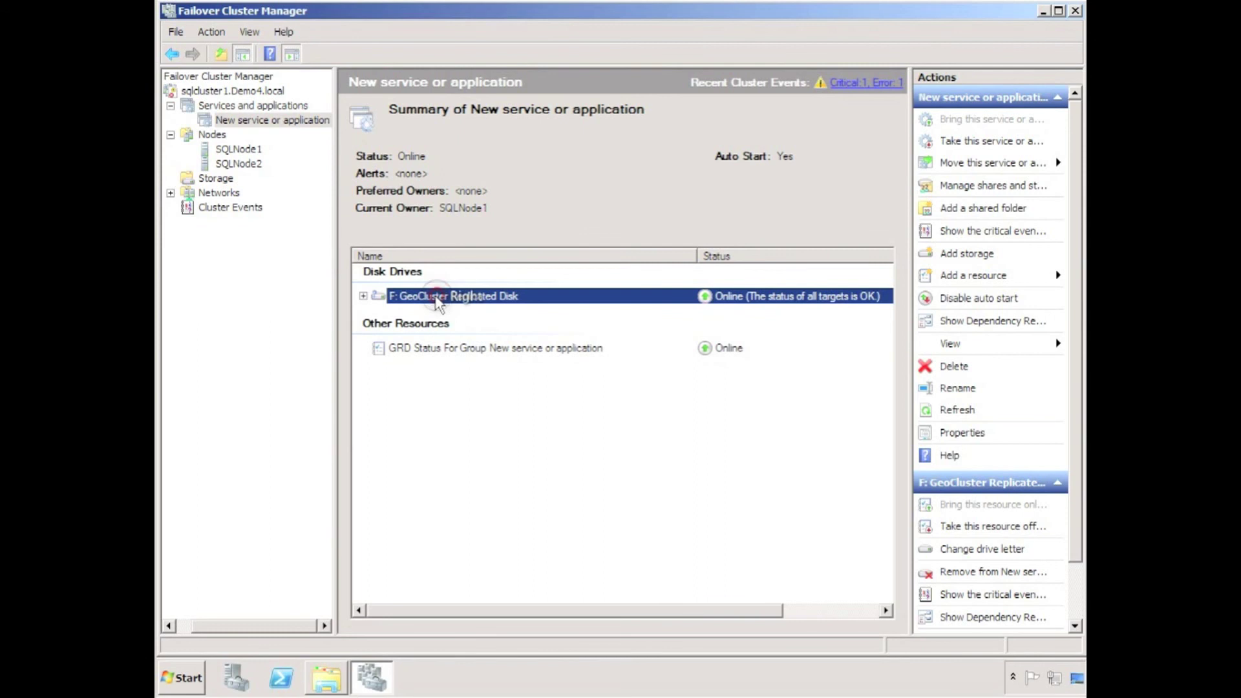
pyautogui.rightClick(437, 299)
pyautogui.click(621, 370)
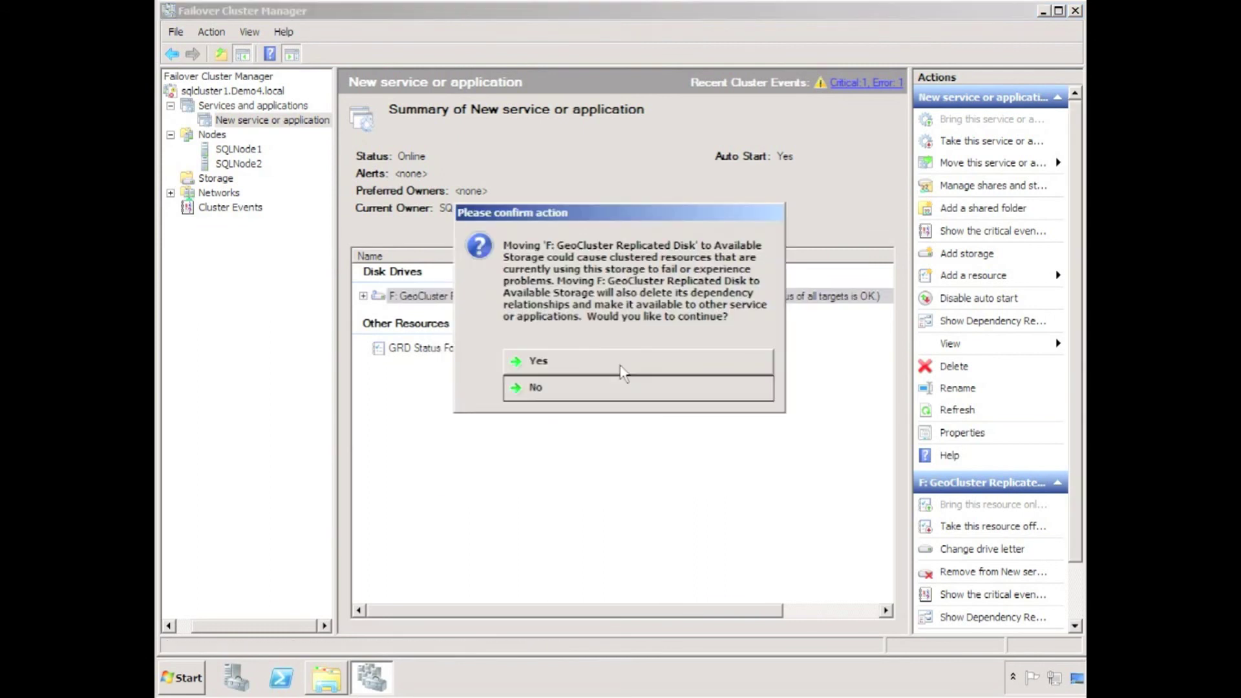
pyautogui.click(620, 365)
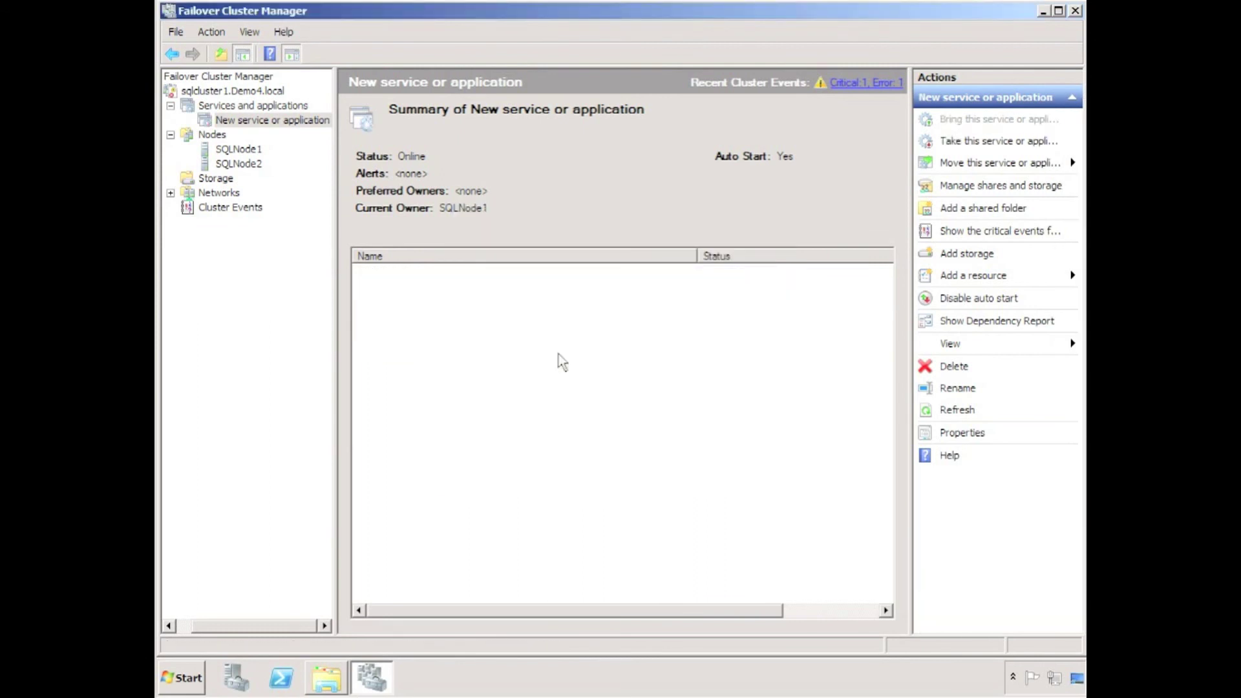
# - Delete the empty New service or application group and view the cluster Storage summary
pyautogui.rightClick(285, 123)
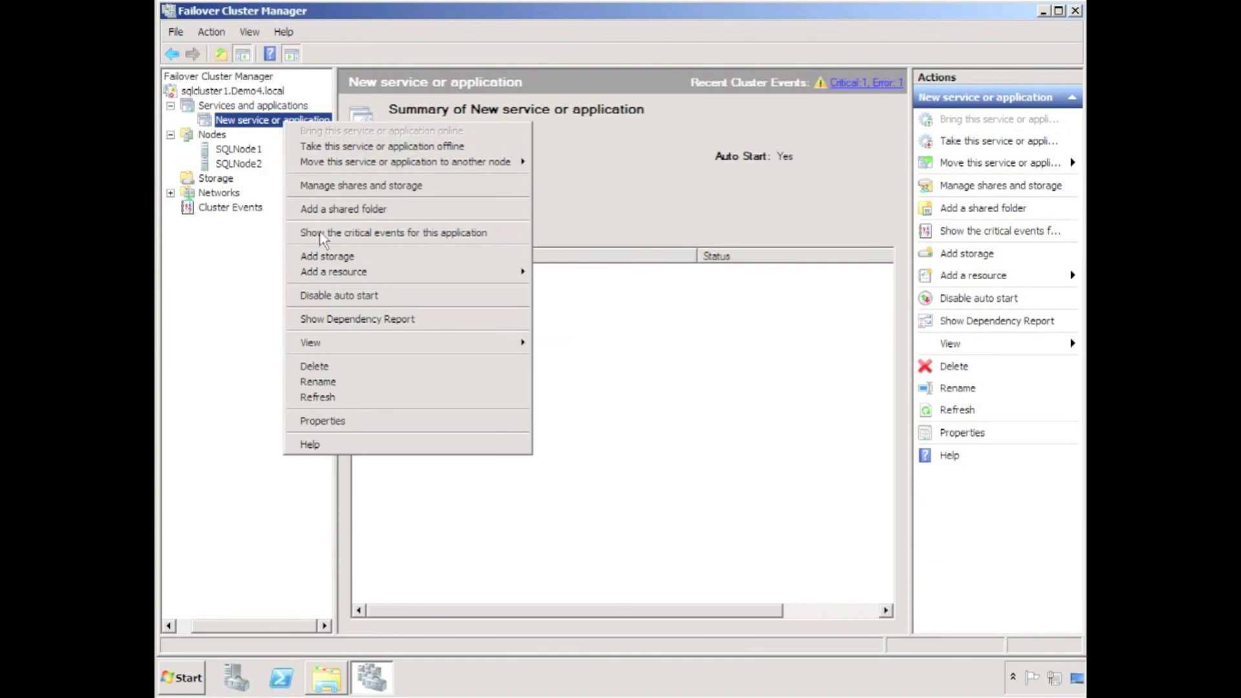
pyautogui.click(336, 366)
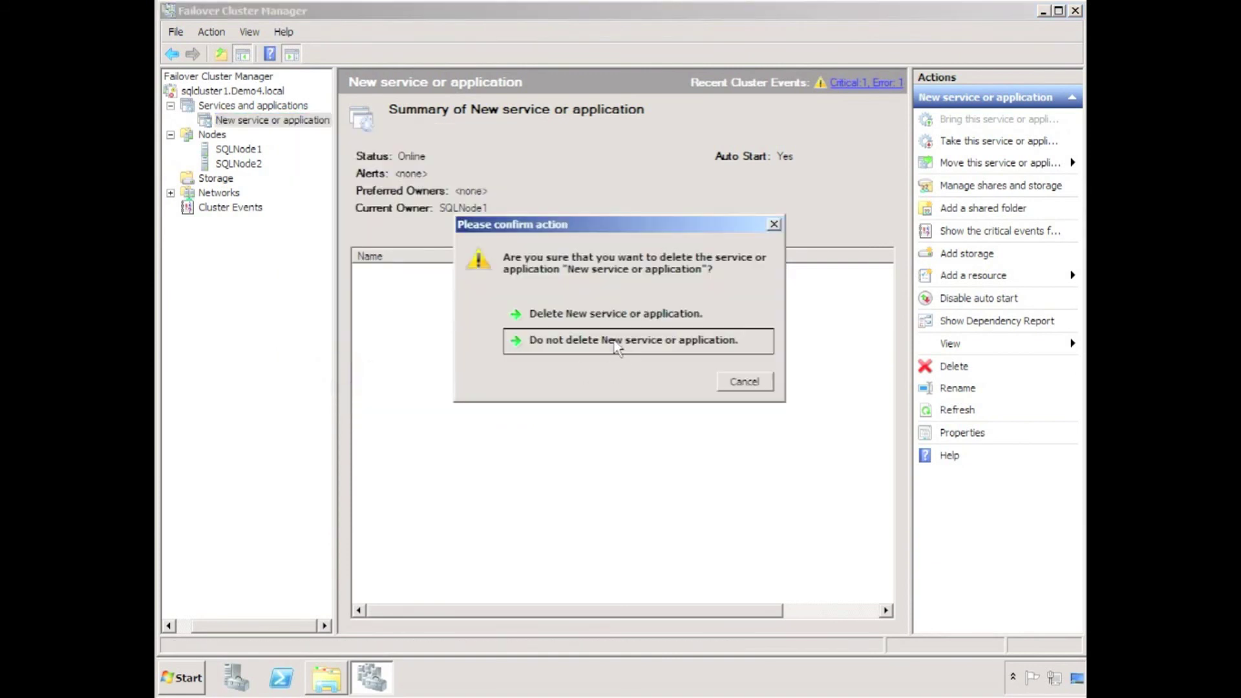
pyautogui.click(604, 315)
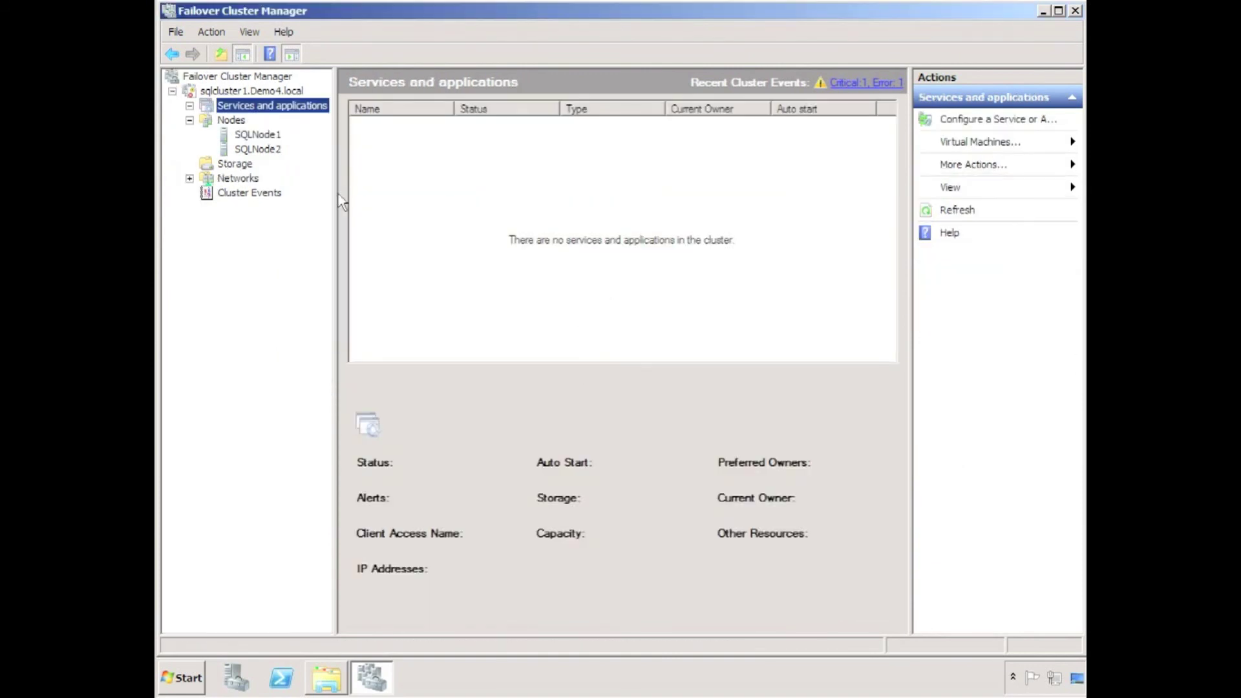
pyautogui.click(236, 164)
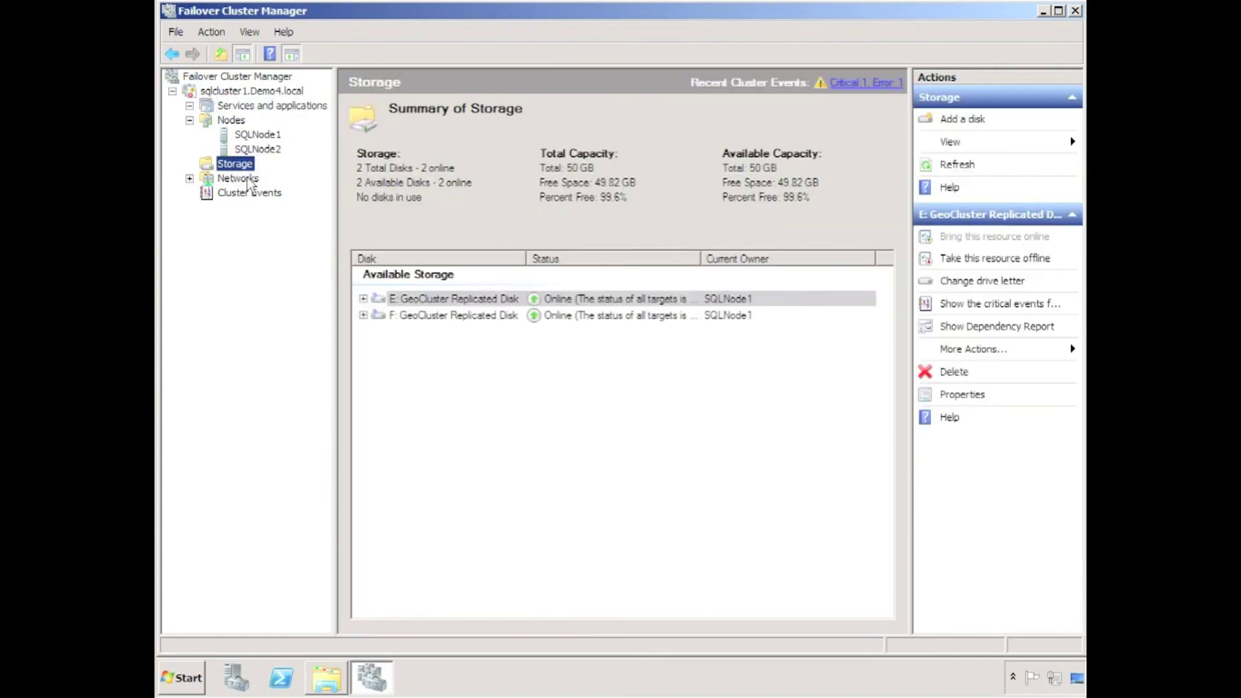